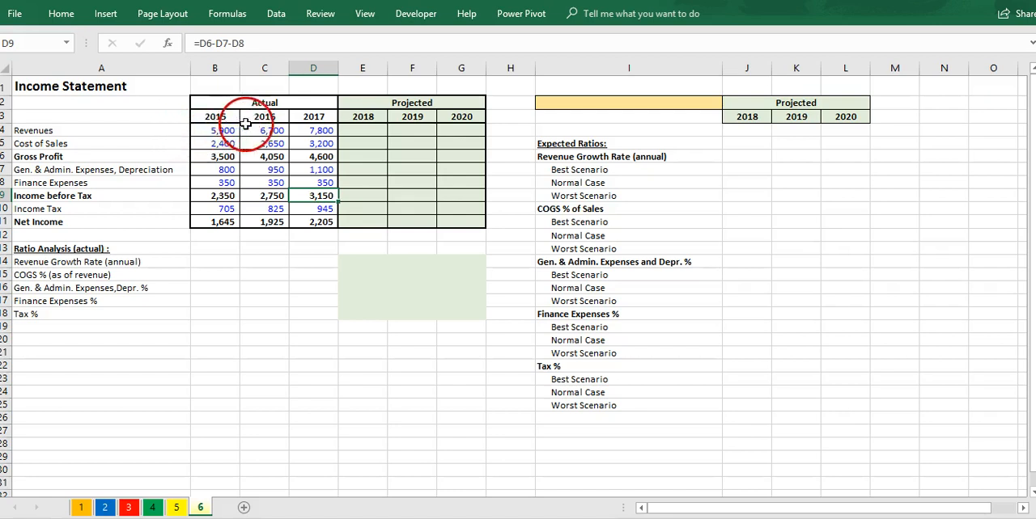
Step: Examine the income statement's 2015 figures line by line, from Revenues down to Net Income
left_click(152, 132)
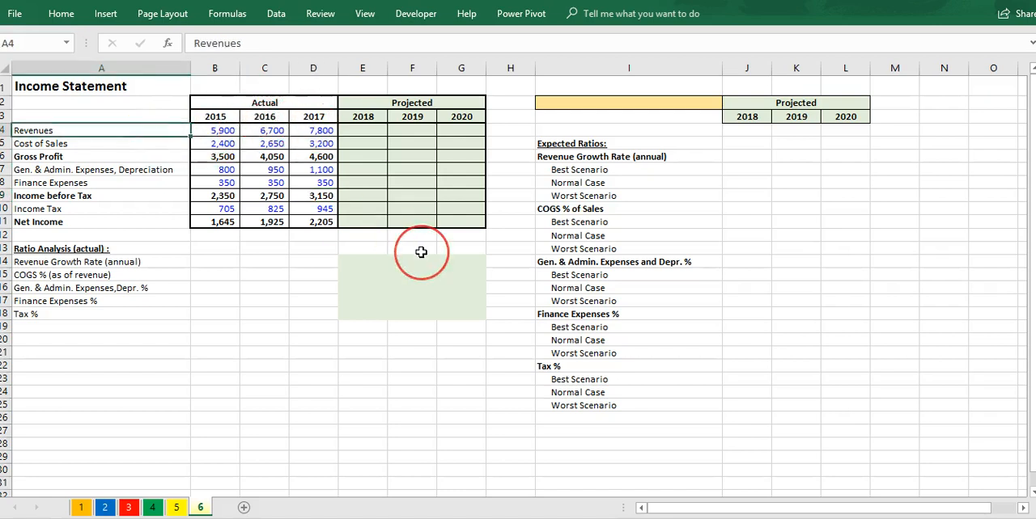
key("Right")
key("Down")
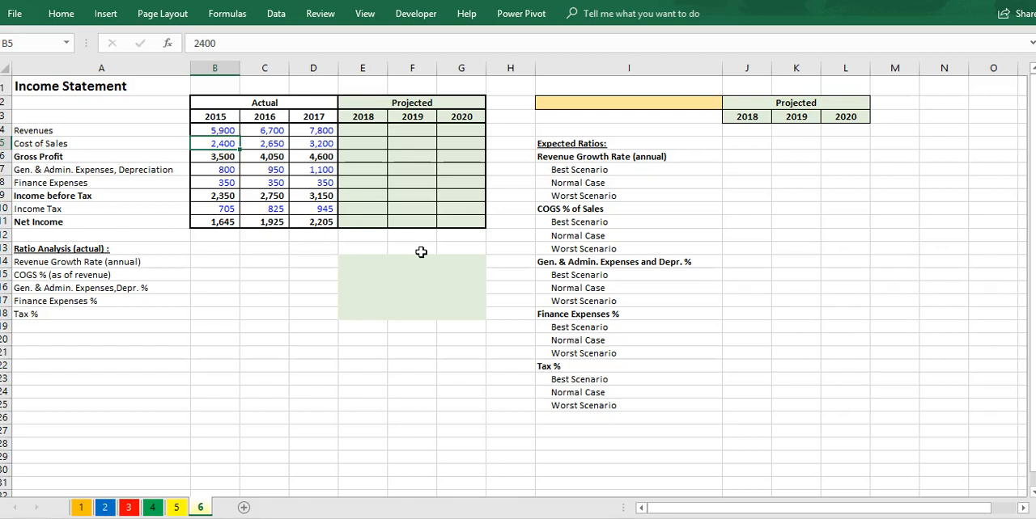
key("Down")
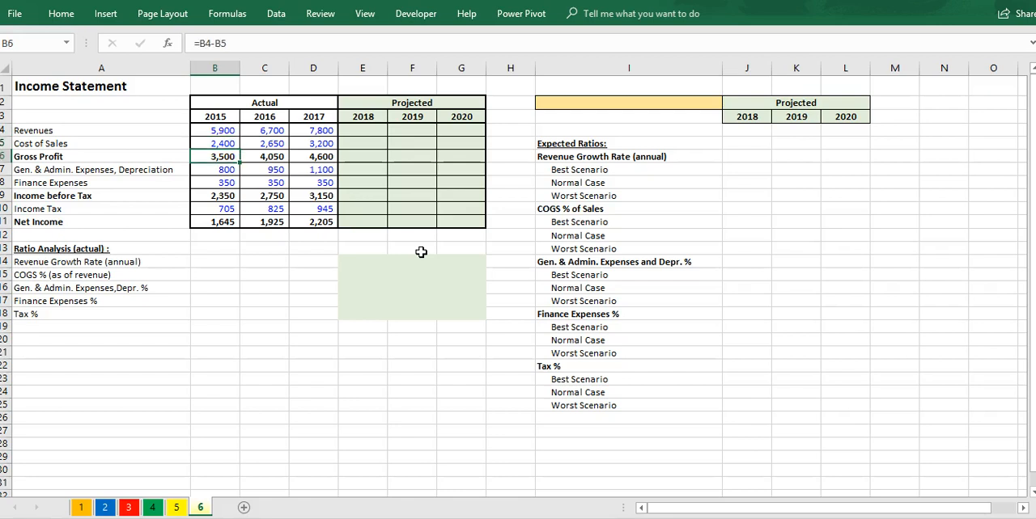
key("Down")
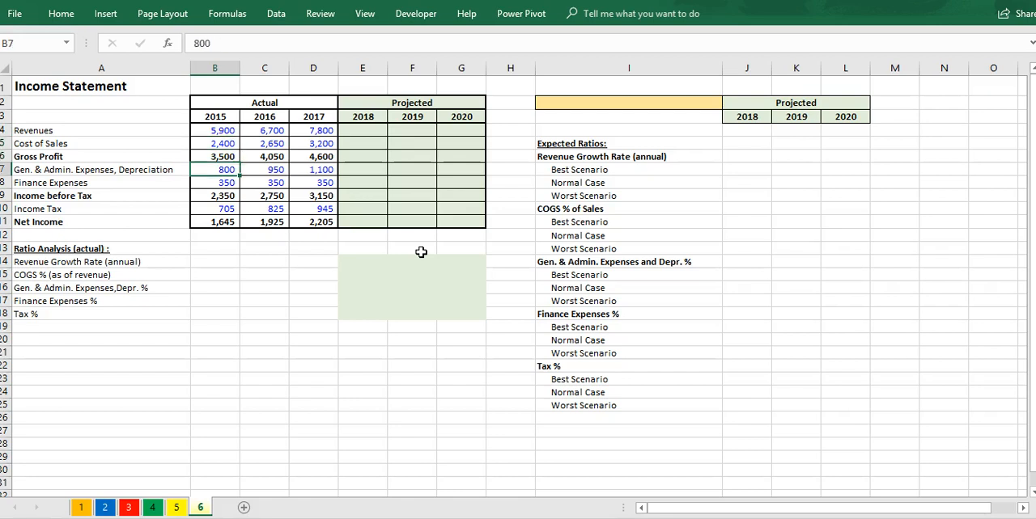
key("Down")
key("Down")
key("Down")
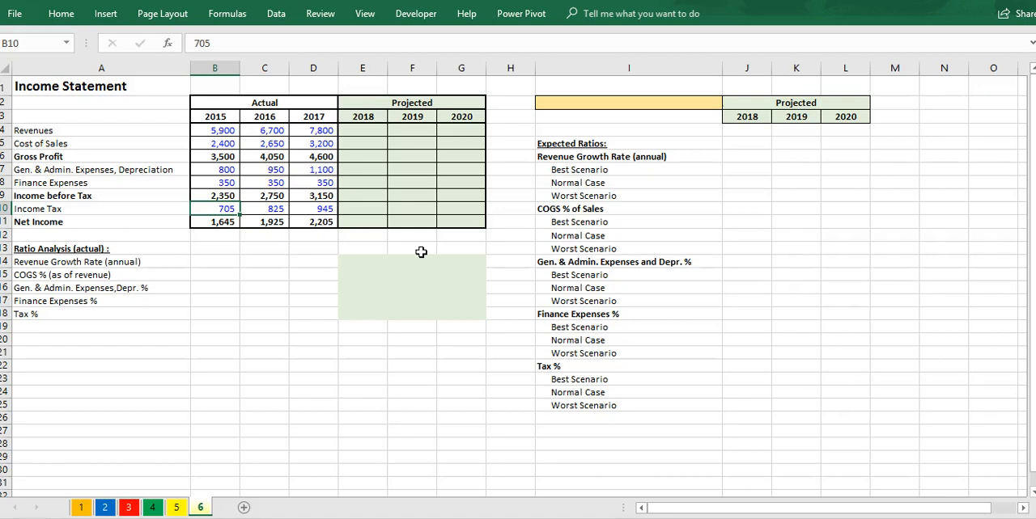
key("Down")
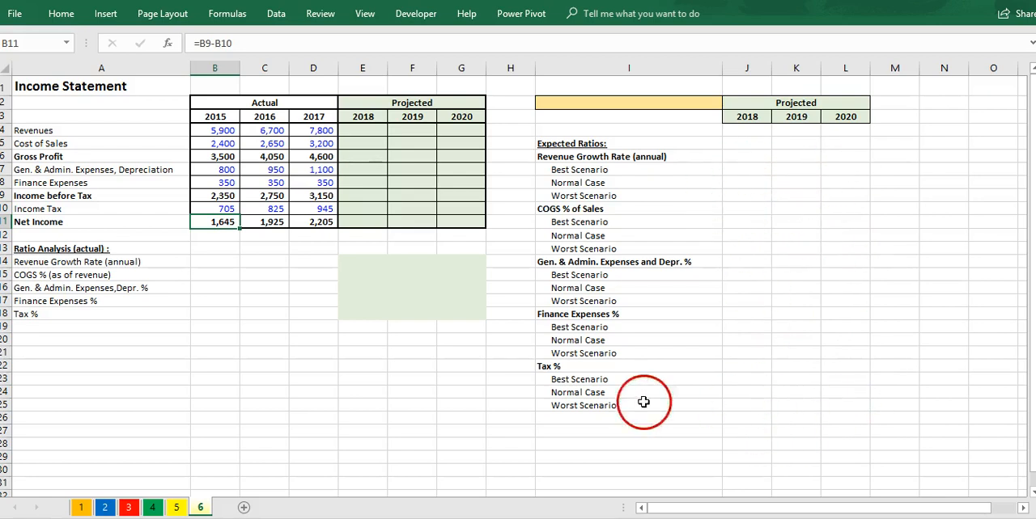
Step: Calculate the 2016 annual revenue growth rate in C14 with the formula =(C4/B4)-1
left_click(266, 259)
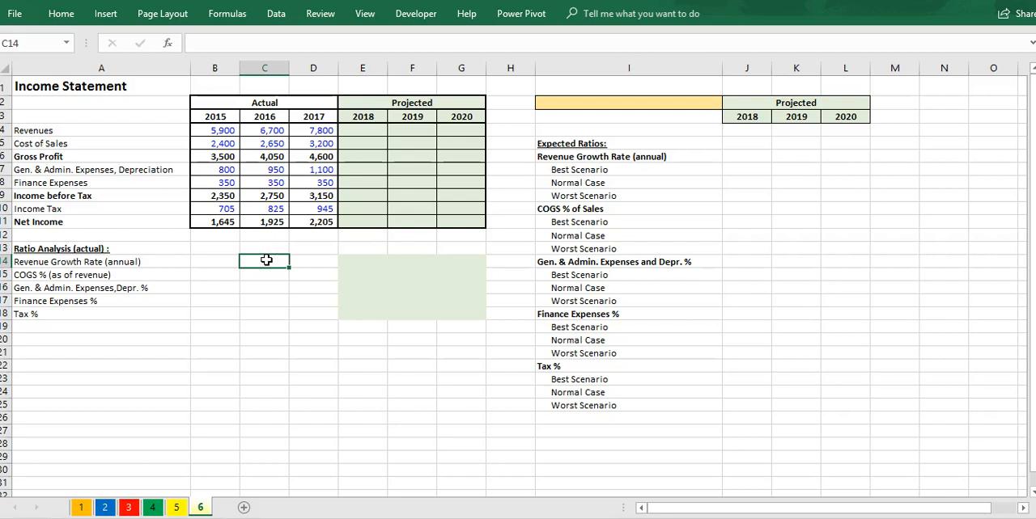
key("Left")
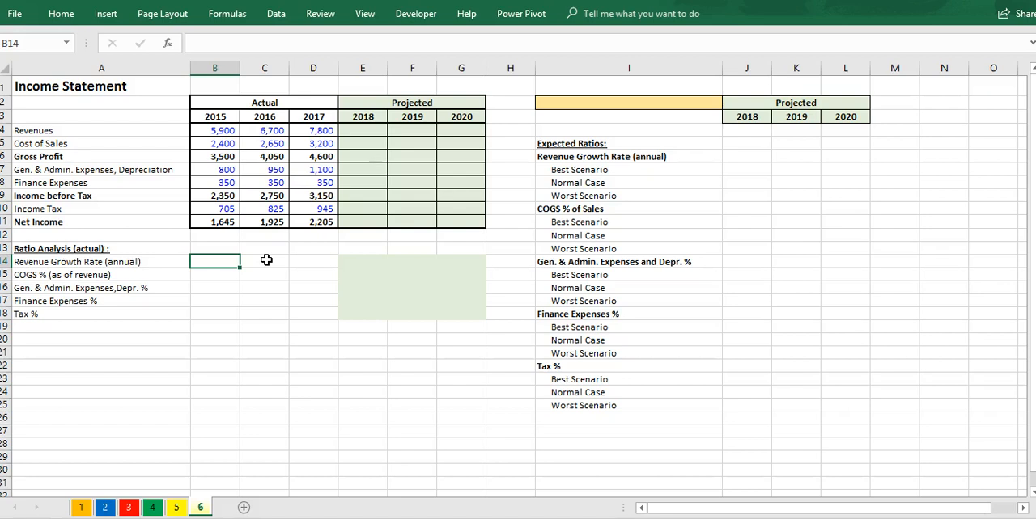
left_click(266, 260)
type("=a")
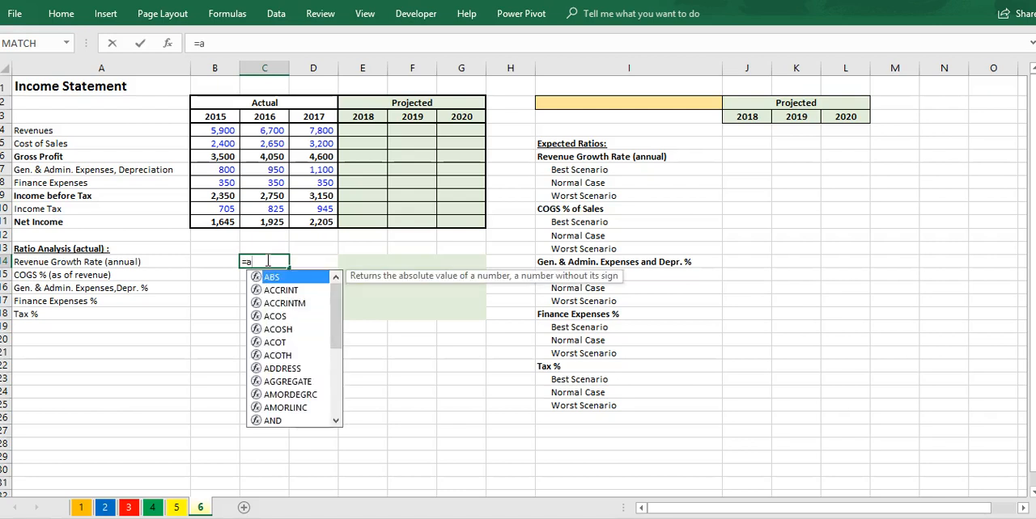
key("BackSpace")
type("(")
key("Up")
key("Up")
key("Up")
key("Up")
key("Up")
key("Up")
key("Up")
key("Up")
key("Up")
key("Up")
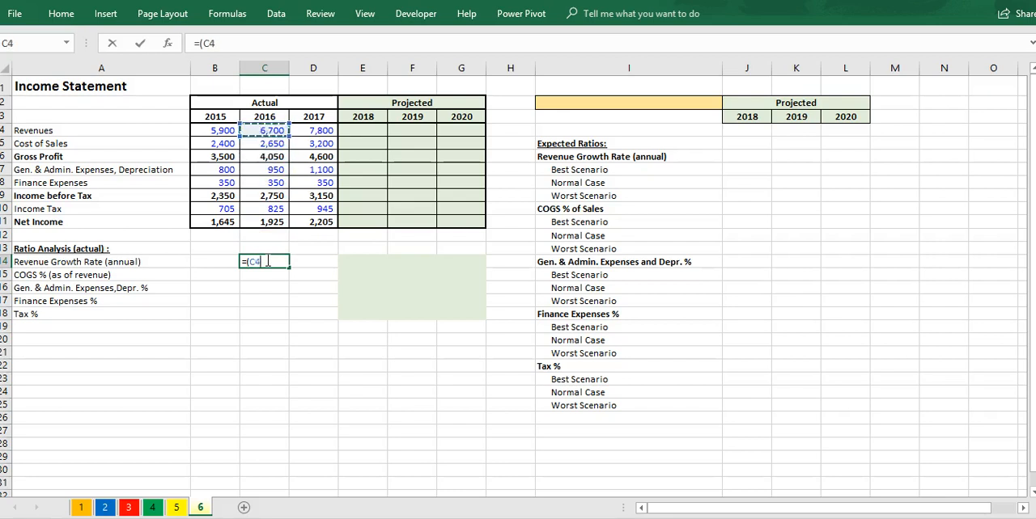
type("/")
key("Up")
key("Up")
key("Up")
key("Up")
key("Up")
key("Up")
key("Up")
key("Up")
key("Up")
key("Up")
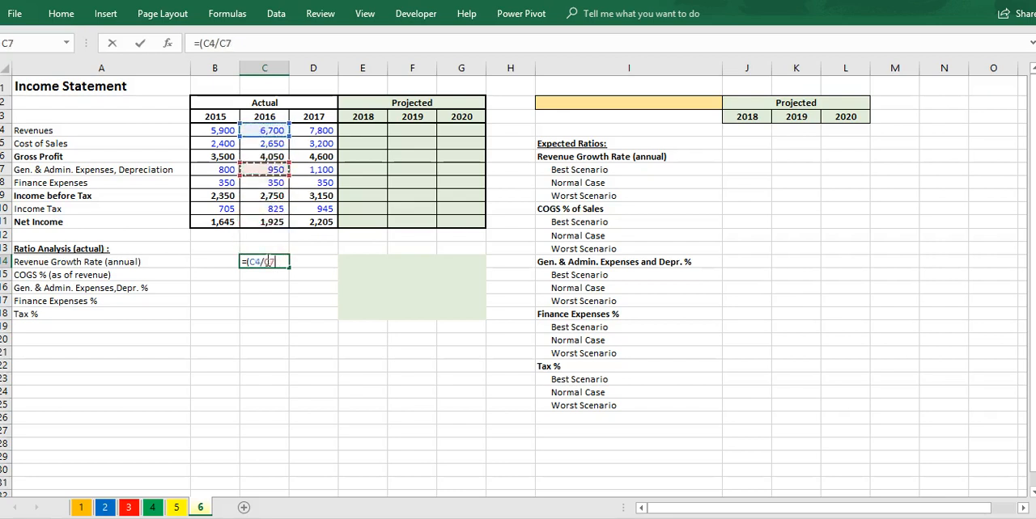
key("Left")
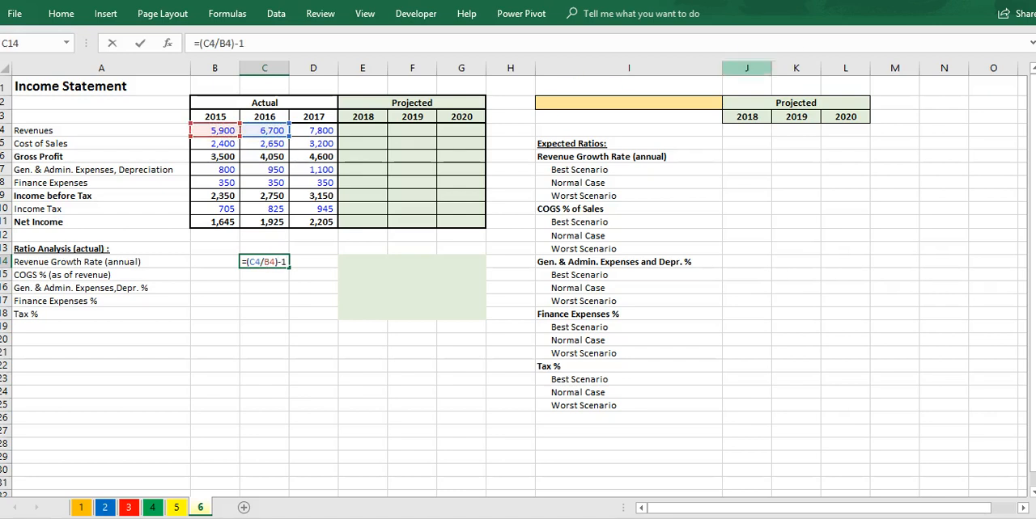
type(")-1")
key("Return")
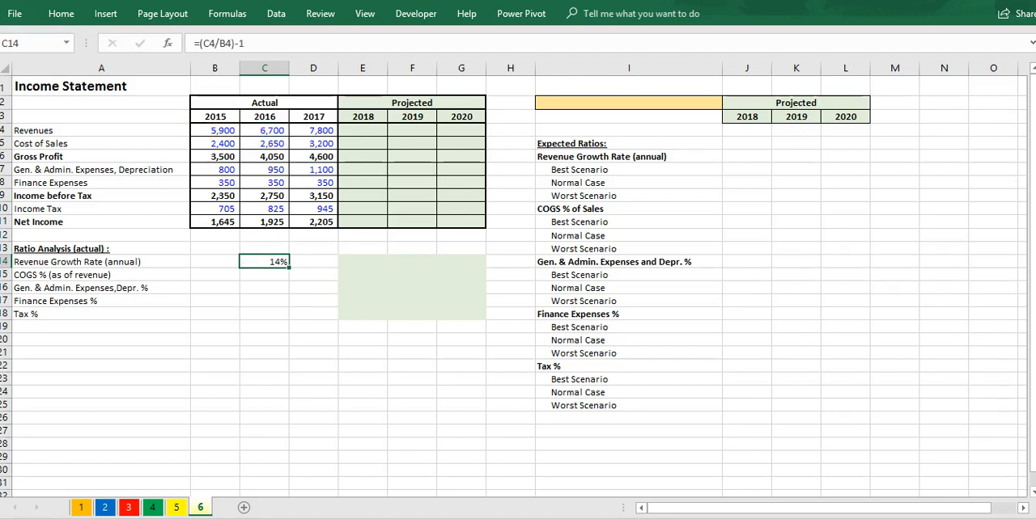
type("\\")
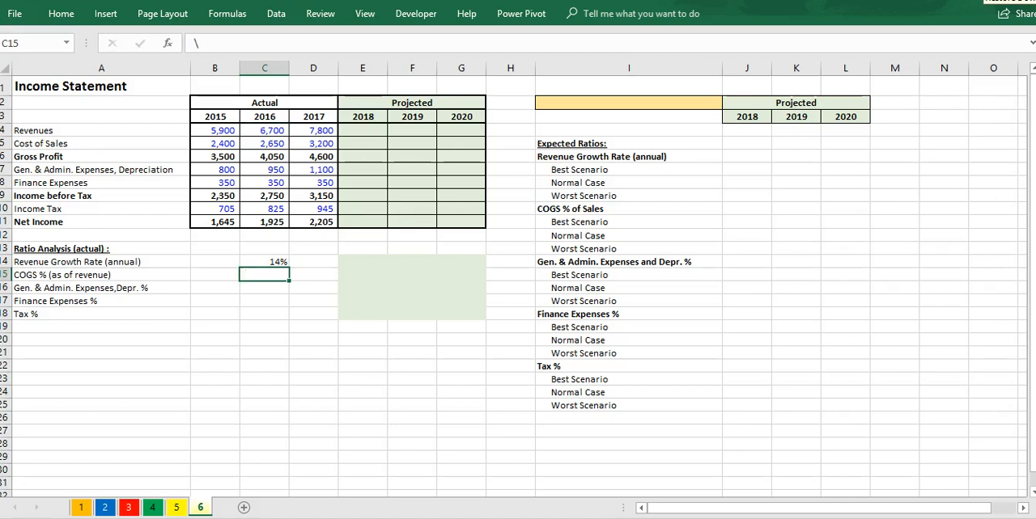
Step: Calculate the 2015 COGS % of revenue in B15 with the formula =B5/B4
key("Left")
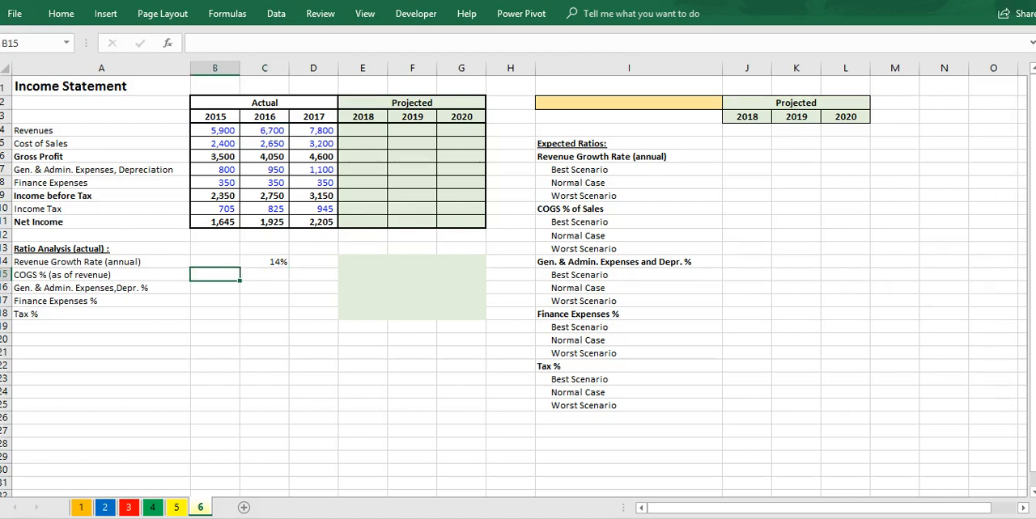
type("=")
key("Up")
key("Up")
key("Up")
key("Up")
key("Up")
key("Up")
key("Up")
key("Up")
key("Up")
key("Up")
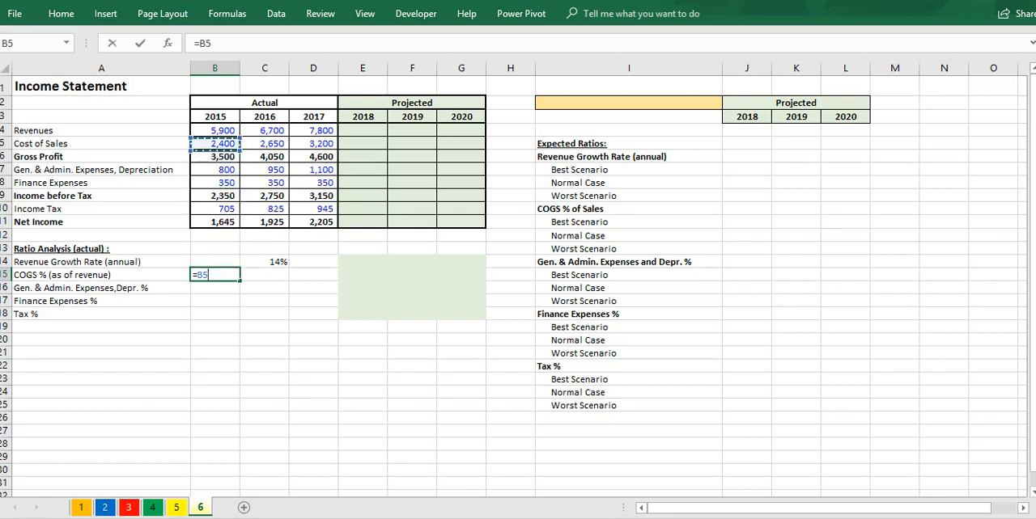
type("/")
key("Up")
key("Up")
key("Up")
key("Up")
key("Up")
key("Up")
key("Up")
key("Up")
key("Up")
key("Up")
key("Up")
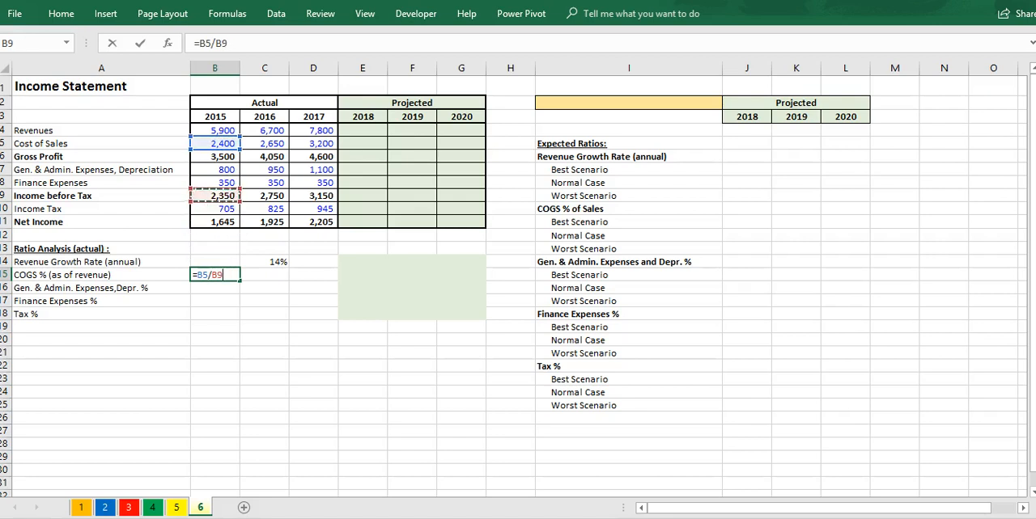
key("Return")
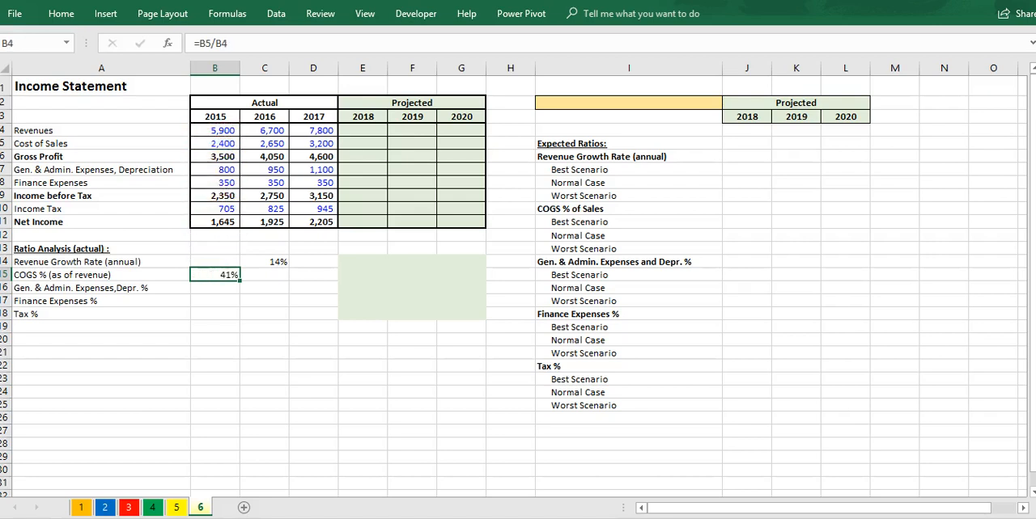
Step: Calculate the 2015 general and administrative expenses and depreciation ratio in B16 with the formula =B7/B4
type("=")
key("Up")
key("Up")
key("Up")
key("Up")
key("Up")
key("Up")
key("Up")
key("Up")
key("Up")
type("/")
key("Up")
key("Up")
key("Up")
key("Up")
key("Up")
key("Up")
key("Up")
key("Up")
key("Up")
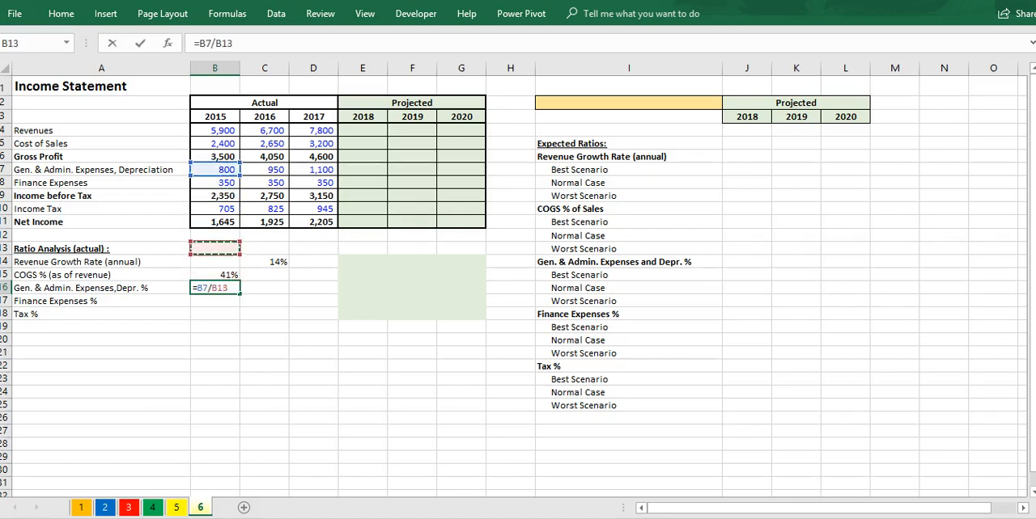
Step: Calculate the 2015 finance expenses percentage in B17 by dividing finance expenses in B8 by revenues in B4
key("Up")
key("Up")
key("Up")
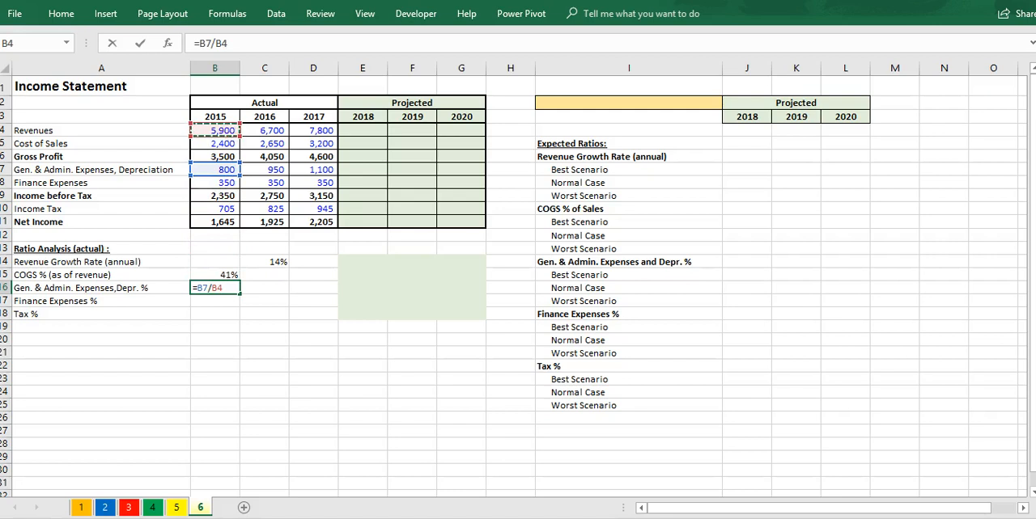
key("Return")
type("=")
key("Up")
key("Up")
key("Up")
key("Up")
key("Up")
key("Up")
key("Up")
key("Up")
key("Up")
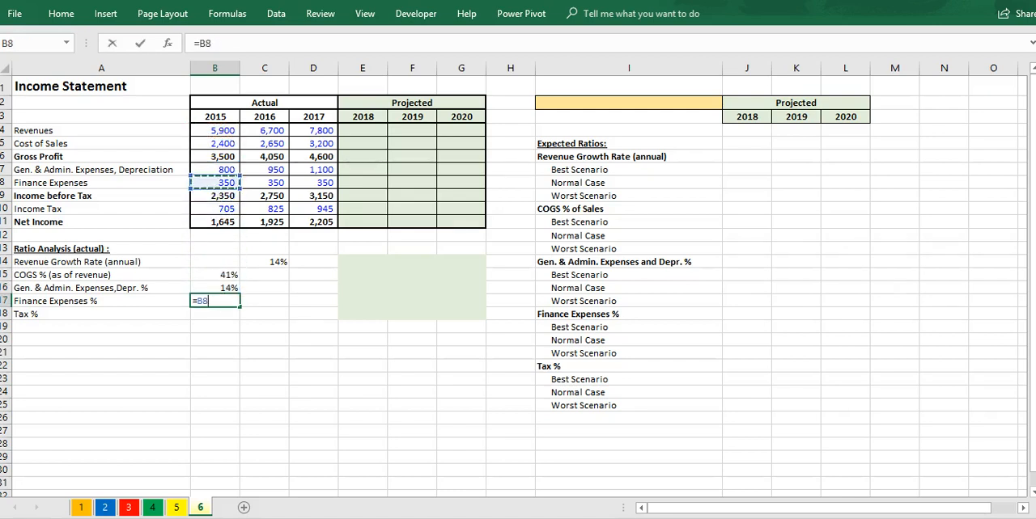
type("/")
key("Up")
key("Up")
key("Up")
key("Up")
key("Up")
key("Up")
key("Up")
key("Up")
key("Up")
key("Up")
key("Up")
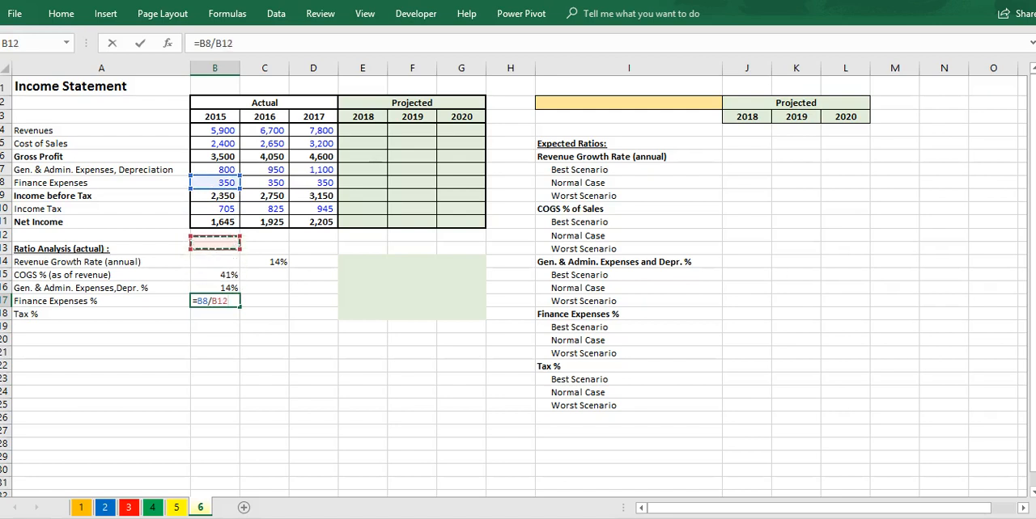
key("Up")
key("Up")
key("Return")
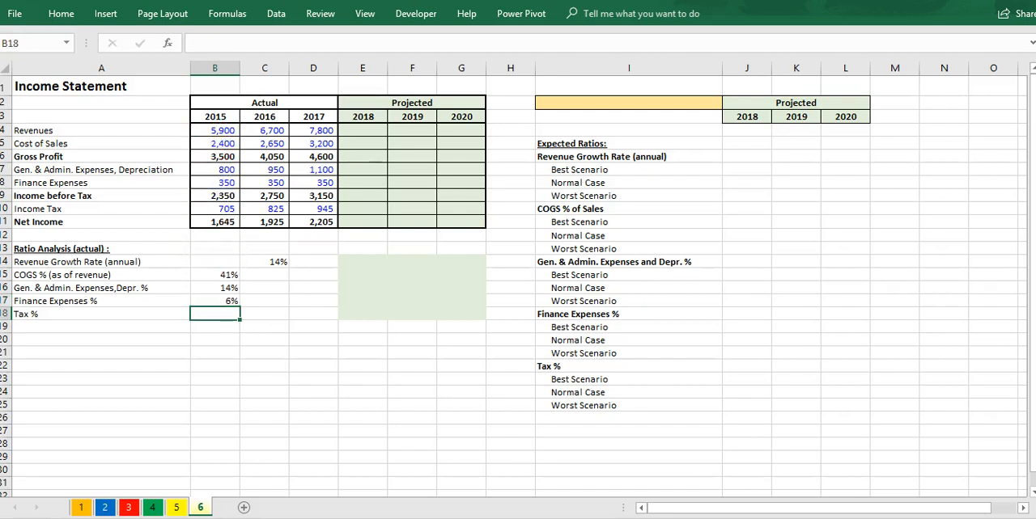
Step: Calculate the 2015 tax percentage in B18 with the formula =B10/B9
type("=")
key("Up")
key("Up")
key("Up")
key("Up")
key("Up")
key("Up")
key("Up")
key("Up")
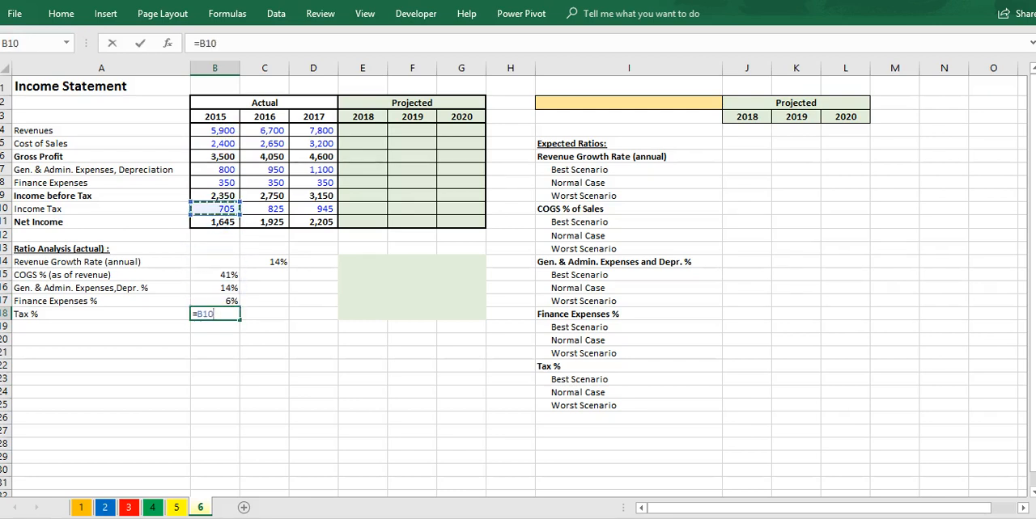
type("/")
key("Up")
key("Up")
key("Up")
key("Up")
key("Up")
key("Up")
key("Up")
key("Up")
key("Up")
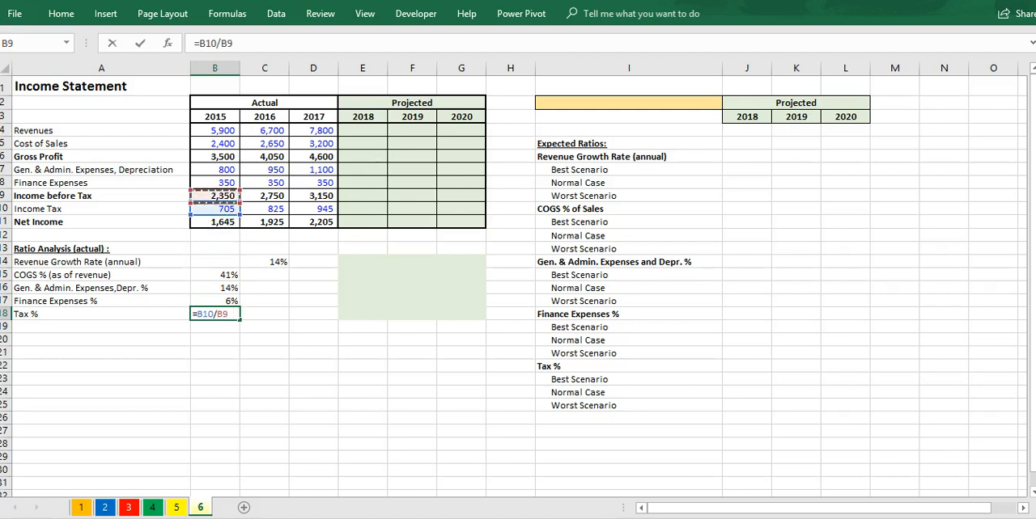
key("Return")
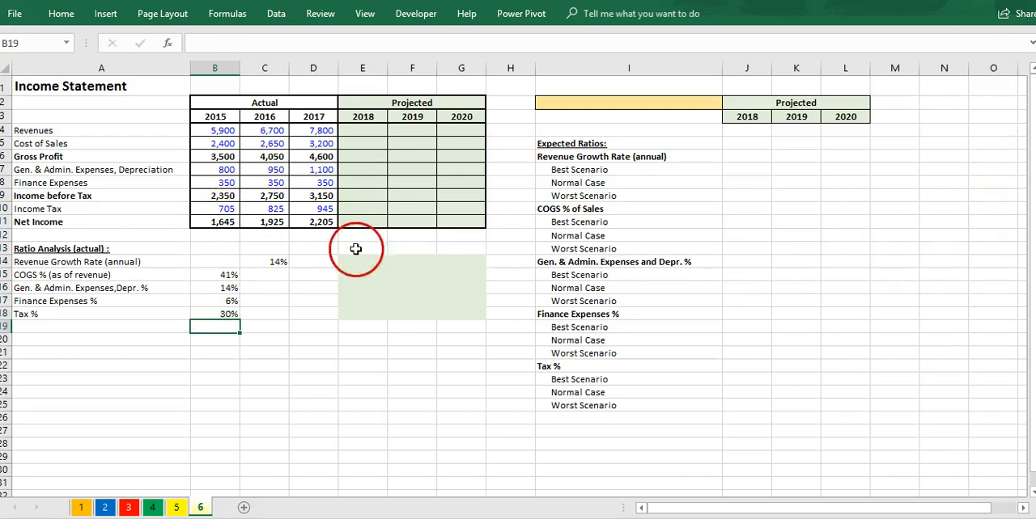
Step: Fill the 2015 ratio formulas in B15:B18 across to column D and copy the growth rate formula from C14 to D14
left_click_drag(240, 273, 333, 317)
left_click(278, 260)
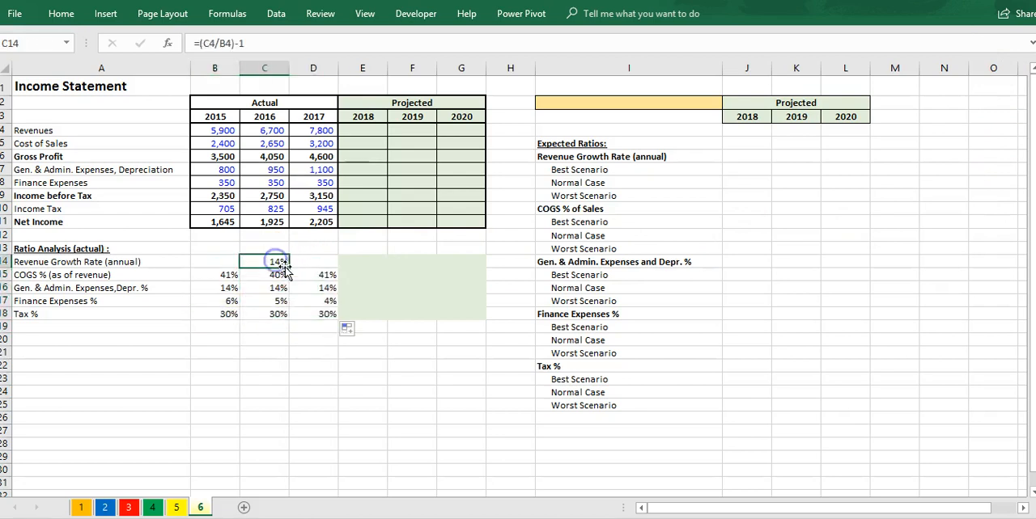
left_click_drag(290, 267, 341, 267)
left_click(332, 287)
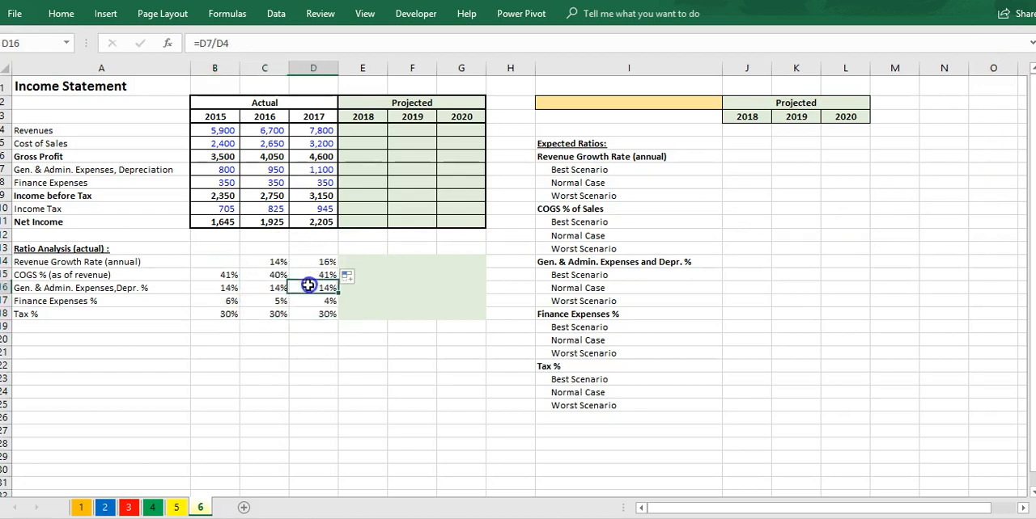
left_click(304, 317)
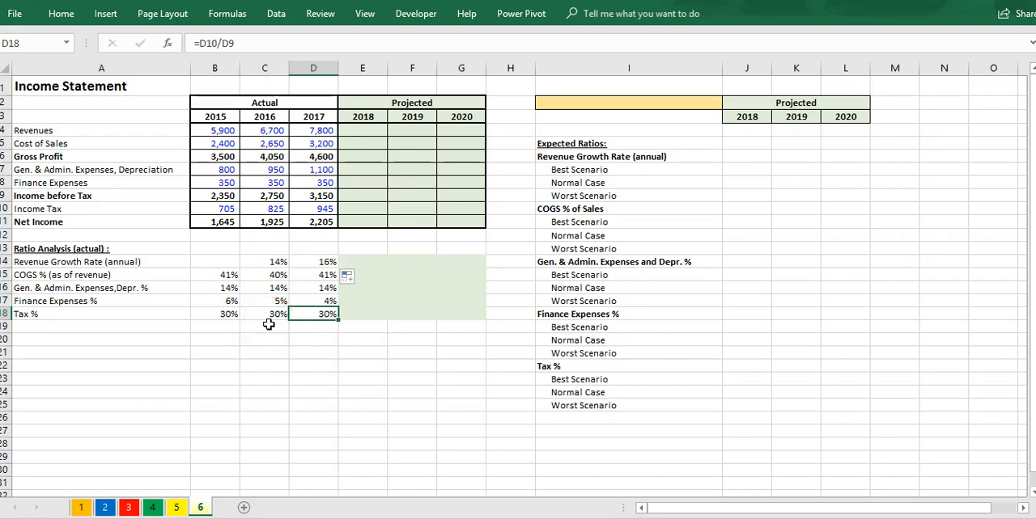
Step: Add a list data validation to the yellow cell I2, using the scenario names in =$I$7:$I$9 as its source
left_click(657, 105)
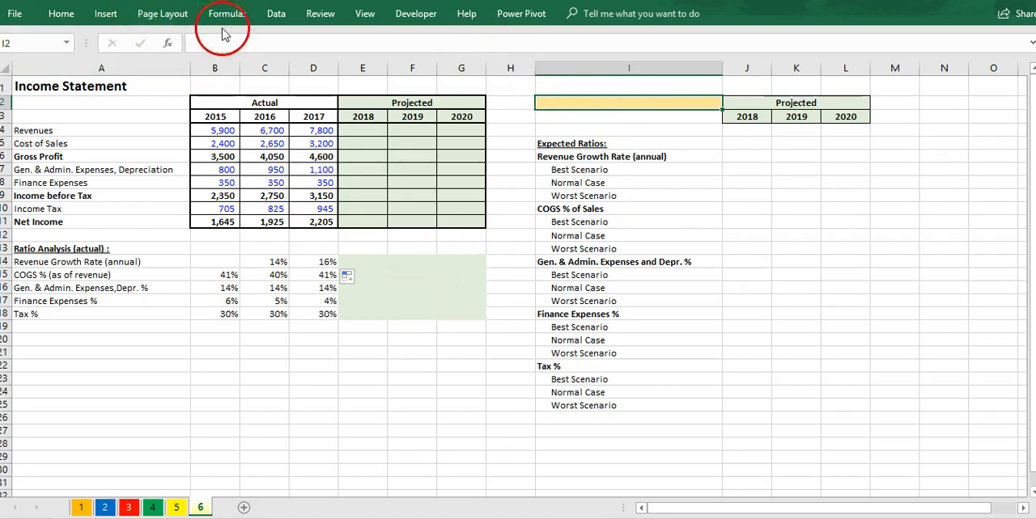
left_click(275, 14)
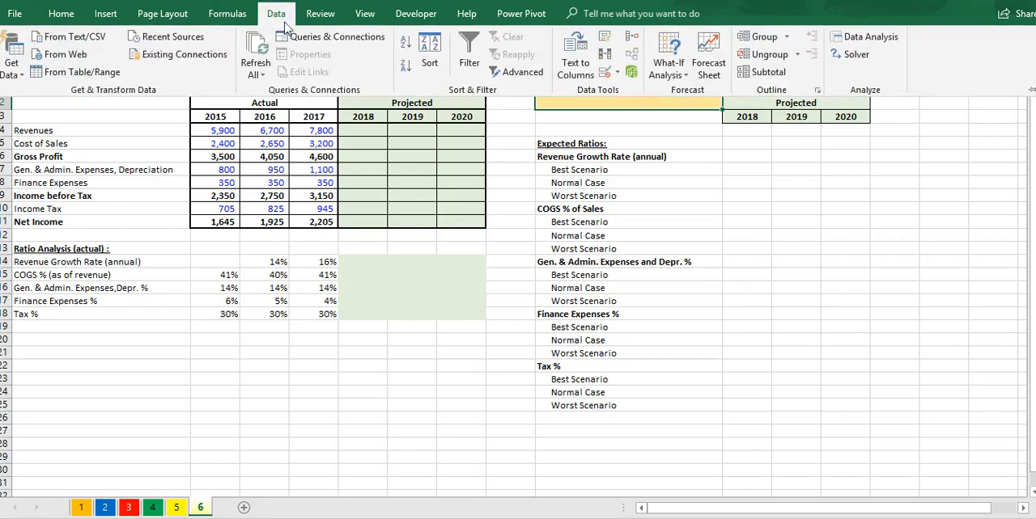
left_click(607, 74)
left_click(261, 203)
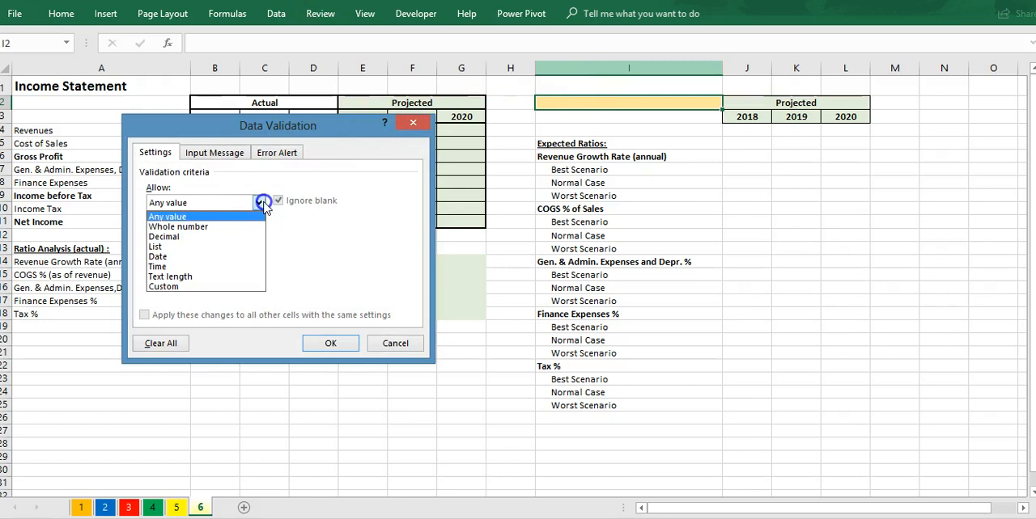
left_click(200, 246)
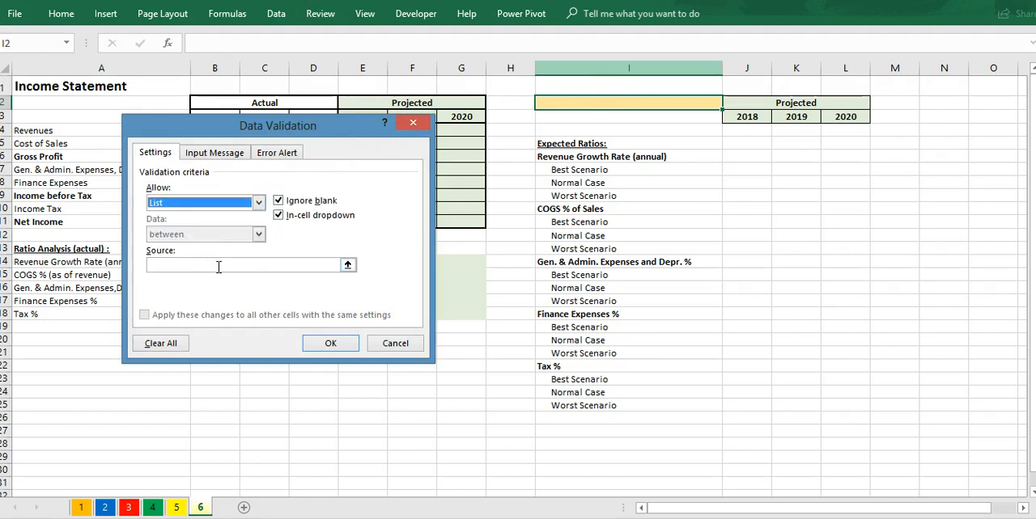
left_click(219, 267)
left_click_drag(579, 170, 586, 195)
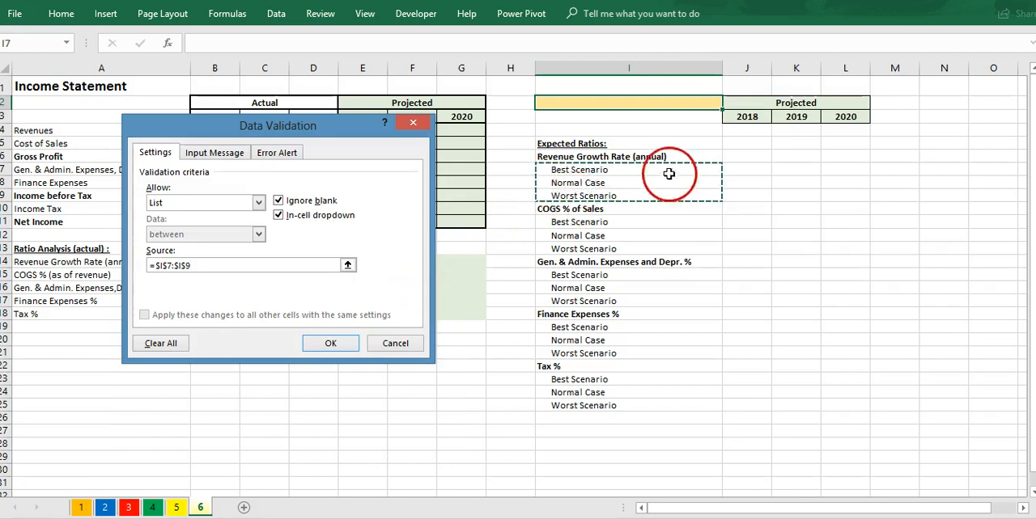
left_click(332, 344)
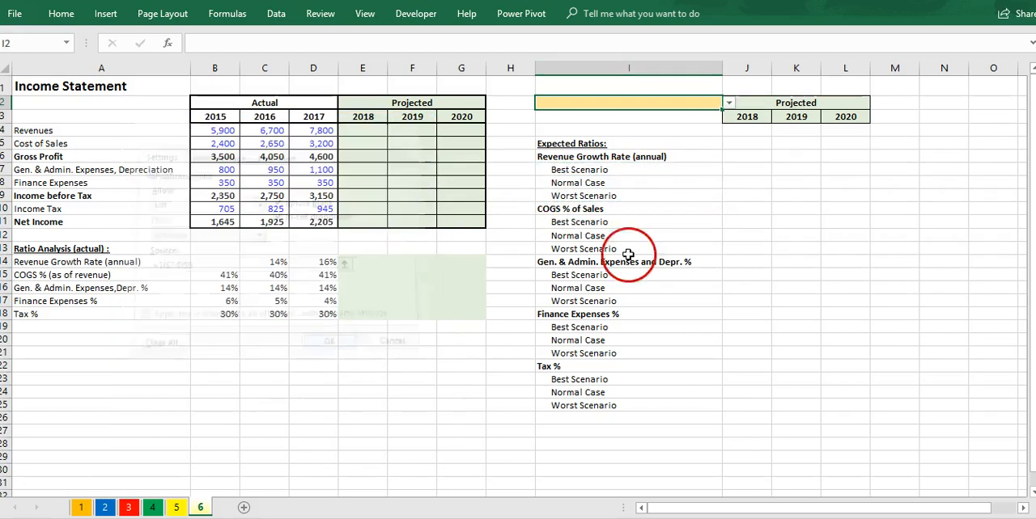
Step: Choose Normal Case as the active scenario in the yellow cell I2
left_click(728, 107)
left_click(723, 124)
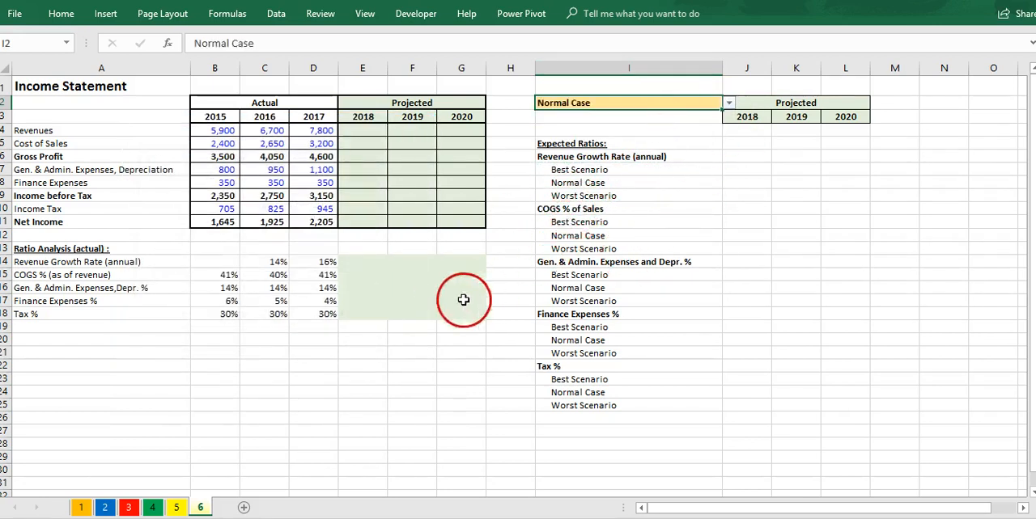
left_click(395, 276)
left_click(360, 263)
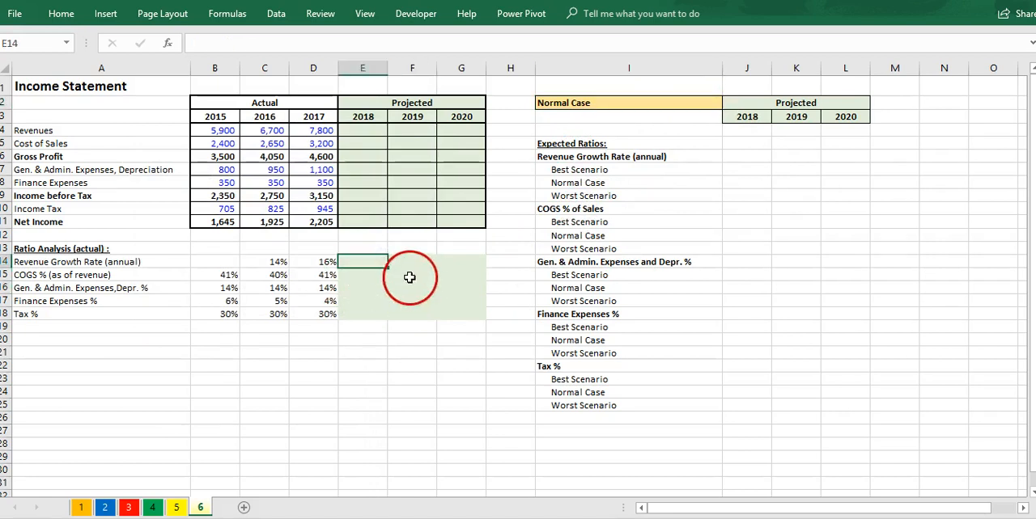
Step: Calculate the 2018 normal-case revenue growth rate in J8 as the AVERAGE of the historical growth rates in C14:D14
left_click(667, 184)
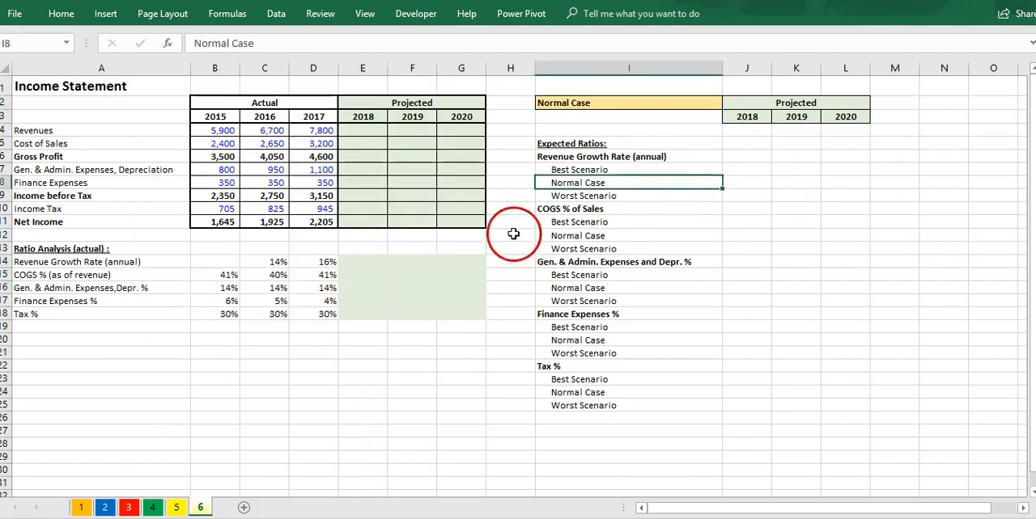
left_click_drag(314, 261, 203, 320)
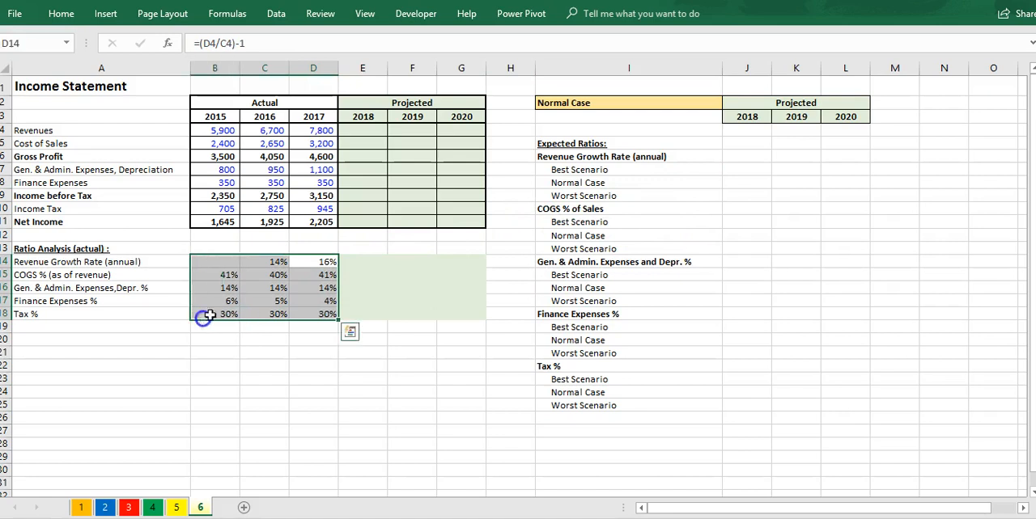
left_click(735, 184)
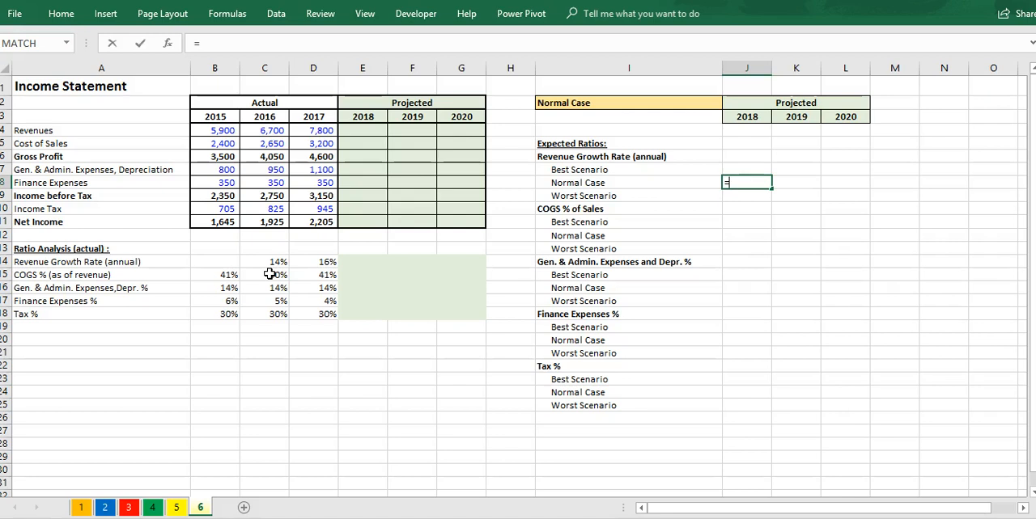
type("aver")
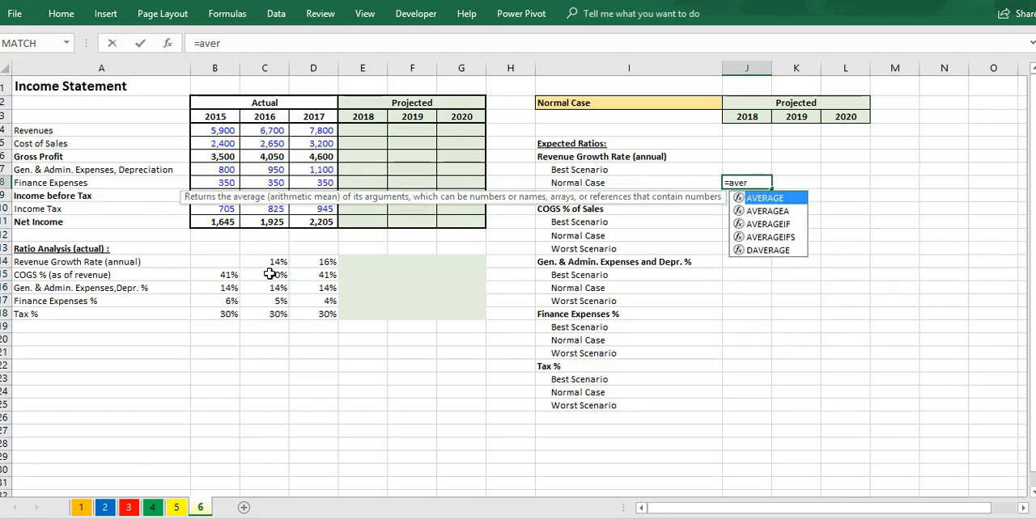
key("Tab")
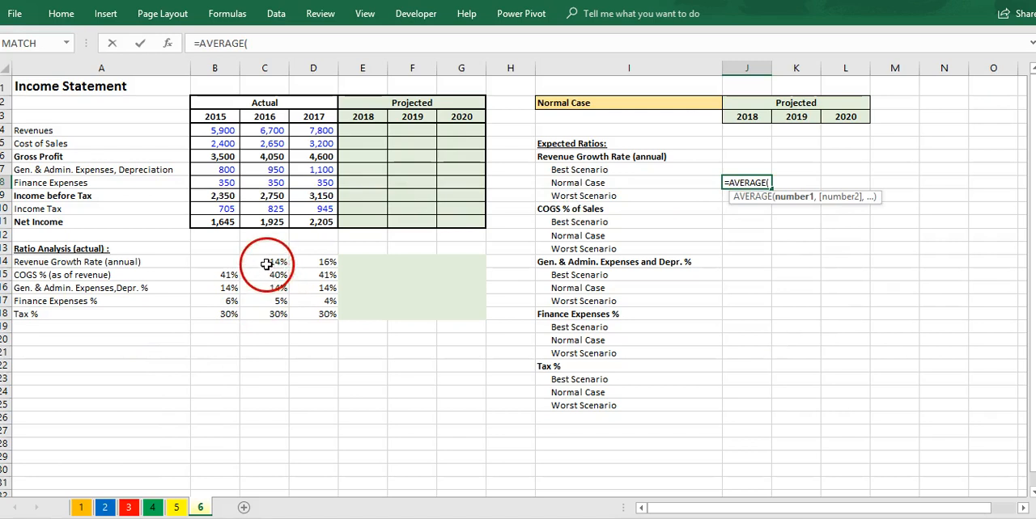
left_click_drag(271, 261, 297, 265)
key("Return")
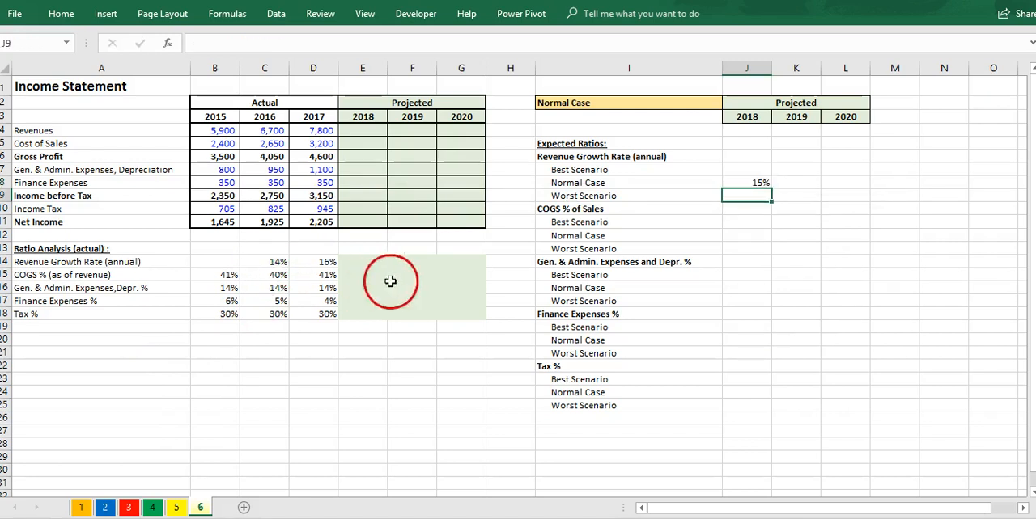
Step: Set the 2018 growth rate to J8 plus 0.1 for the best scenario in J7 and J8 minus 0.1 for the worst in J9
left_click(733, 171)
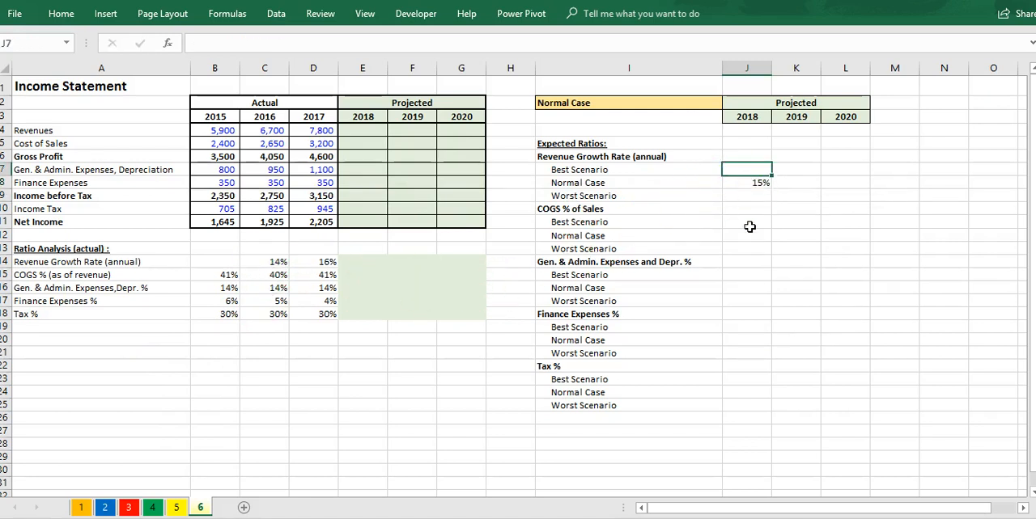
type("=")
key("Down")
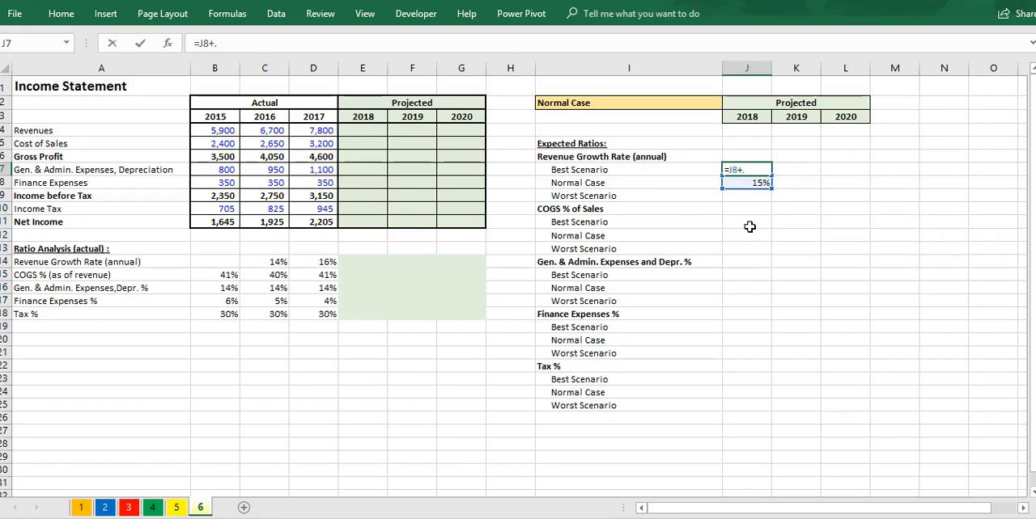
key("Return")
key("Return")
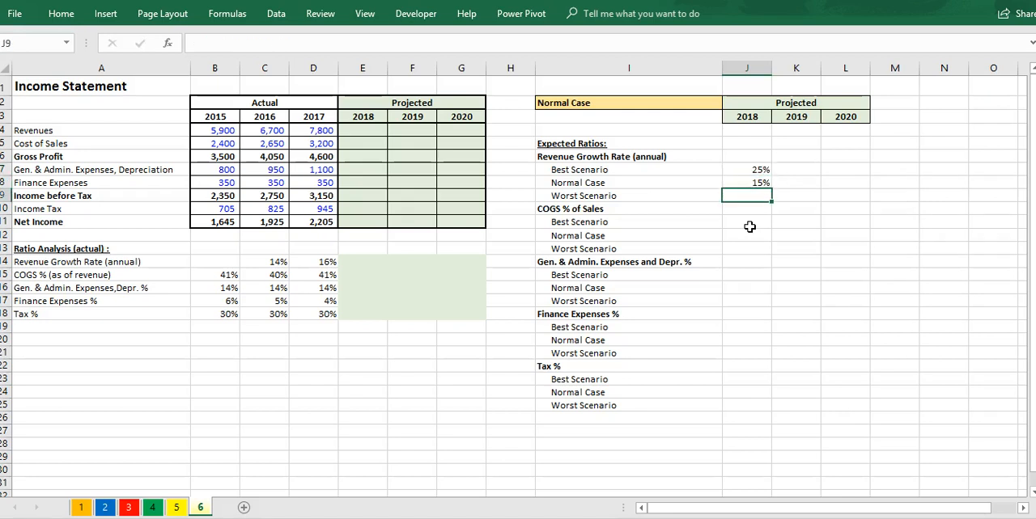
key("Up")
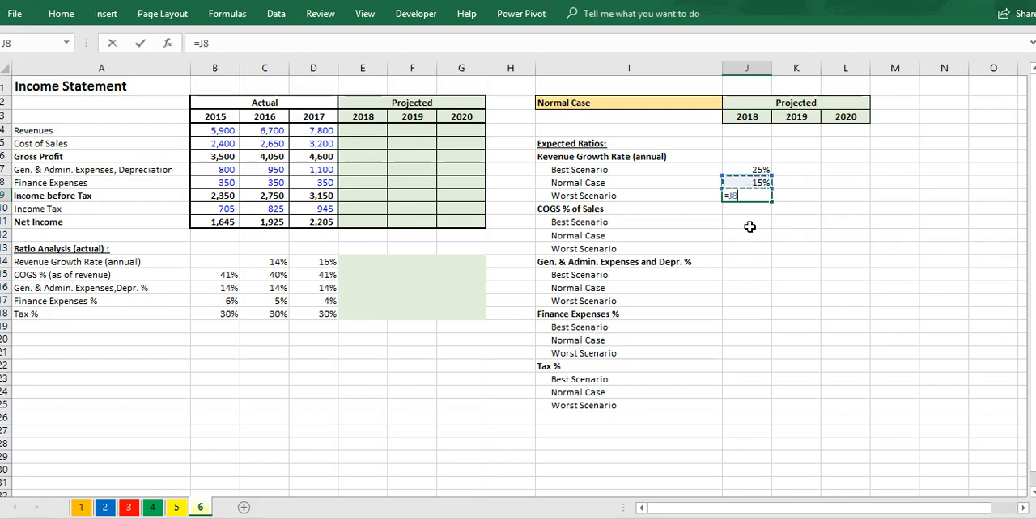
key("Return")
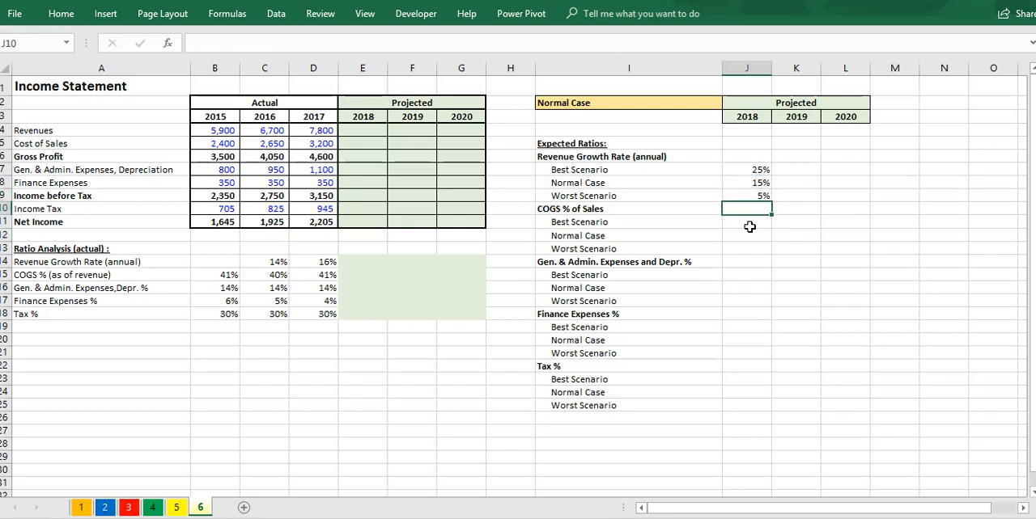
Step: Calculate the 2018 normal-case COGS percentage in J12 with the AVERAGE of B15:D15
key("Down")
key("Left")
key("Down")
left_click(751, 232)
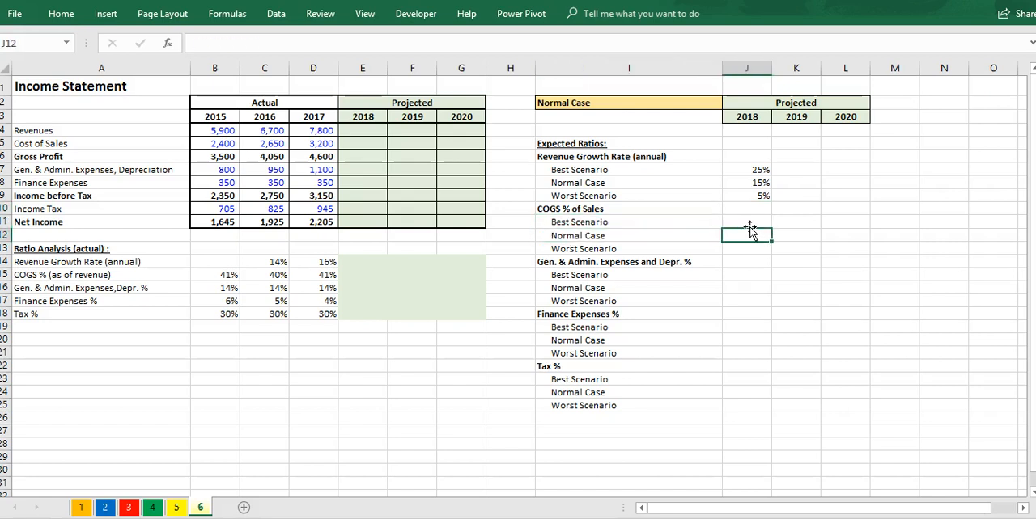
type("=aver")
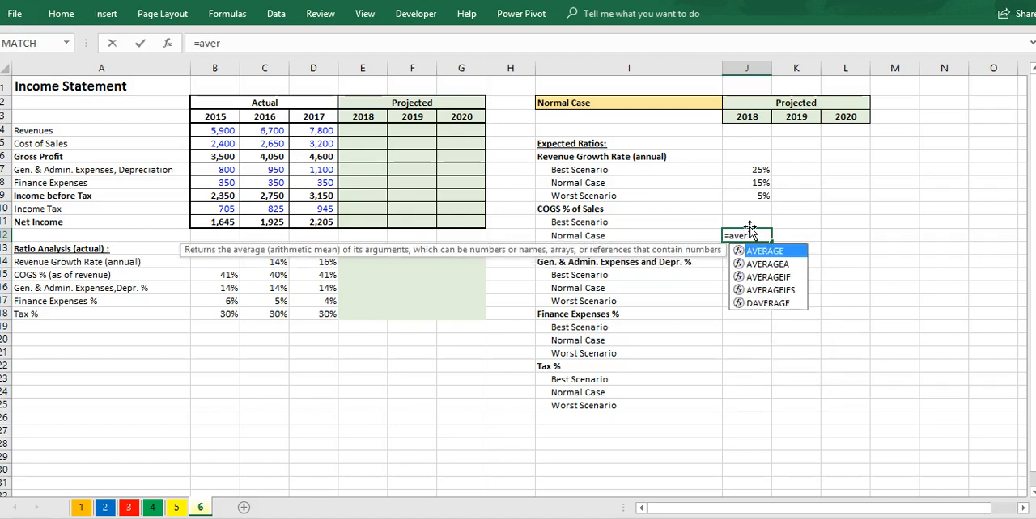
key("Tab")
left_click(229, 274)
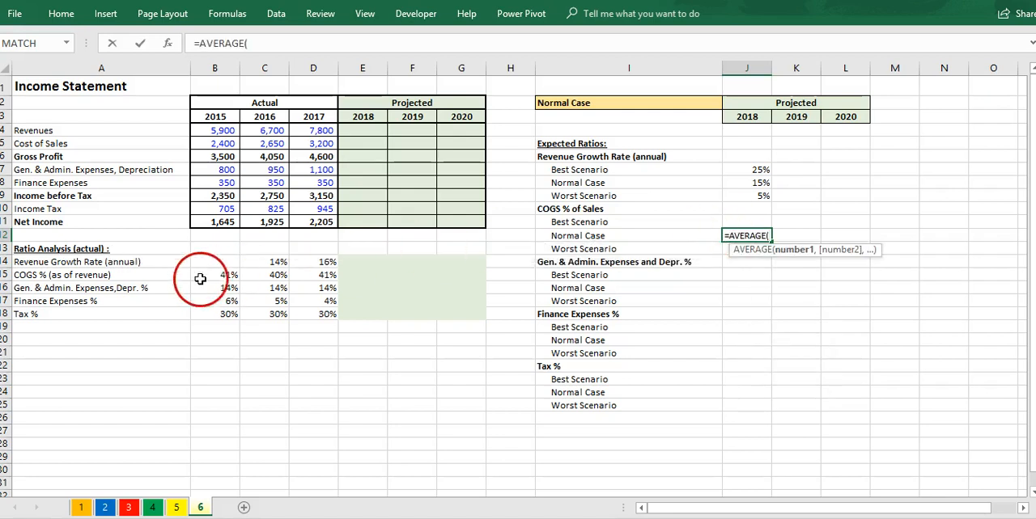
left_click_drag(261, 274, 343, 273)
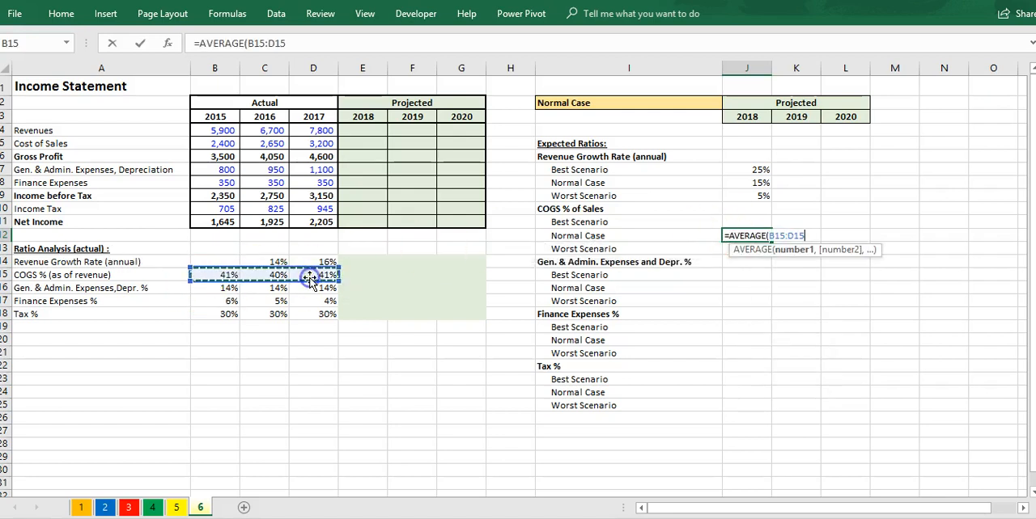
key("Return")
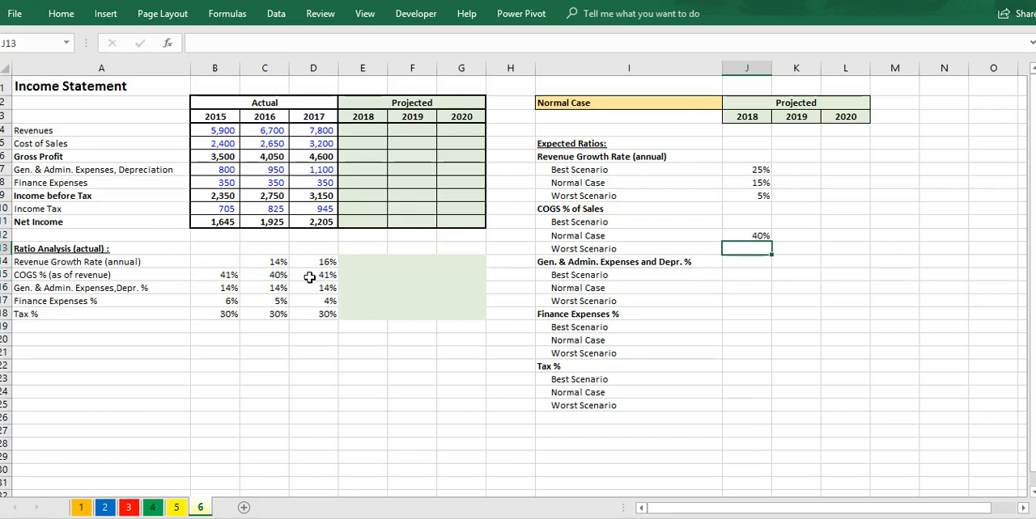
Step: Enter the 2018 best-scenario COGS percentage in J11 with the formula =J12+0.1
key("Up")
key("Up")
type("=")
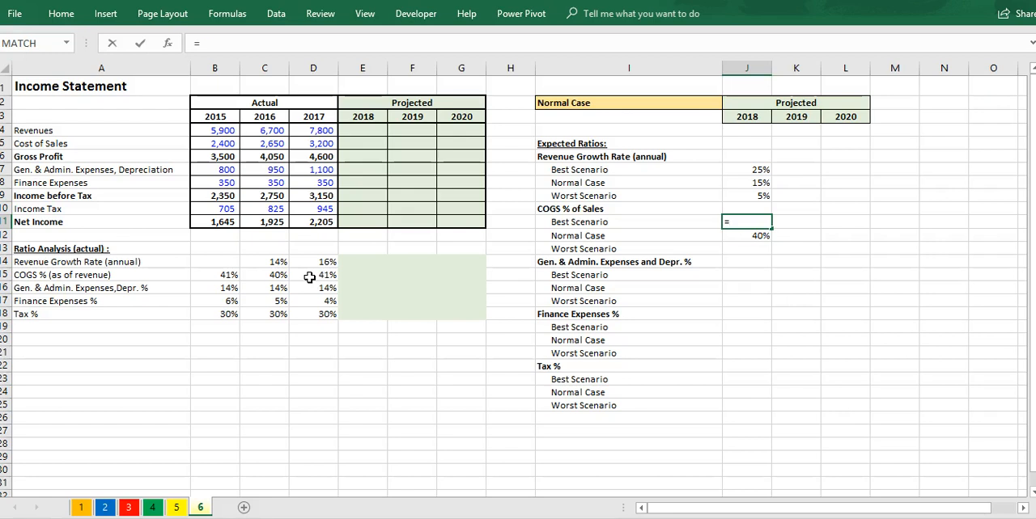
key("Down")
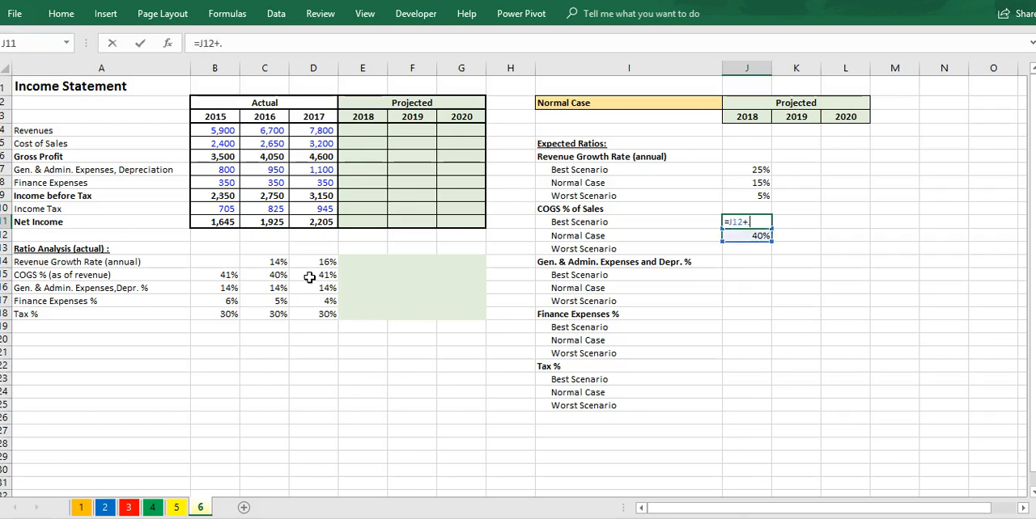
key("Return")
key("Down")
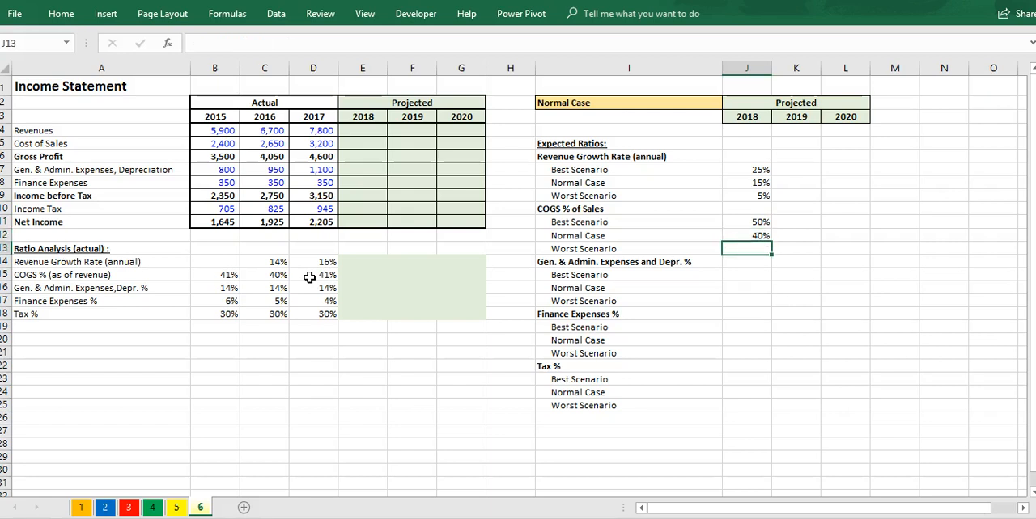
Step: Change the best-scenario COGS formula in J11 to =J12-0.1
left_click(737, 223)
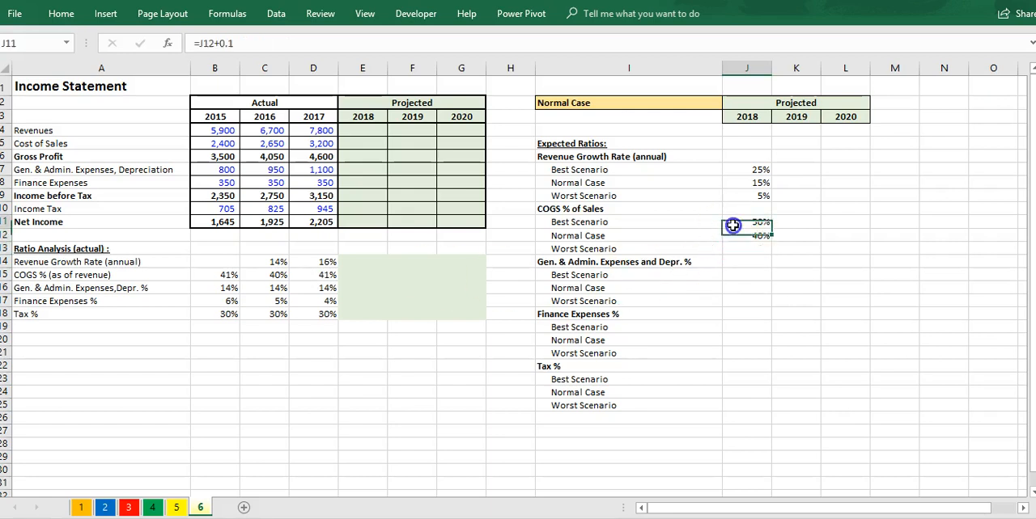
left_click(211, 42)
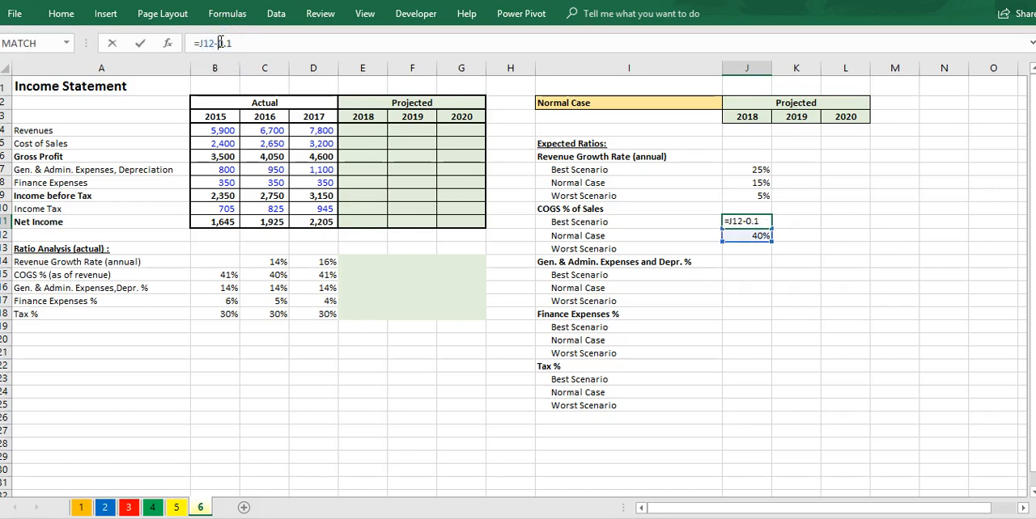
key("Return")
key("Return")
Step: Enter the 2018 worst-scenario COGS percentage in J13 as J12 plus 0.1
type("=")
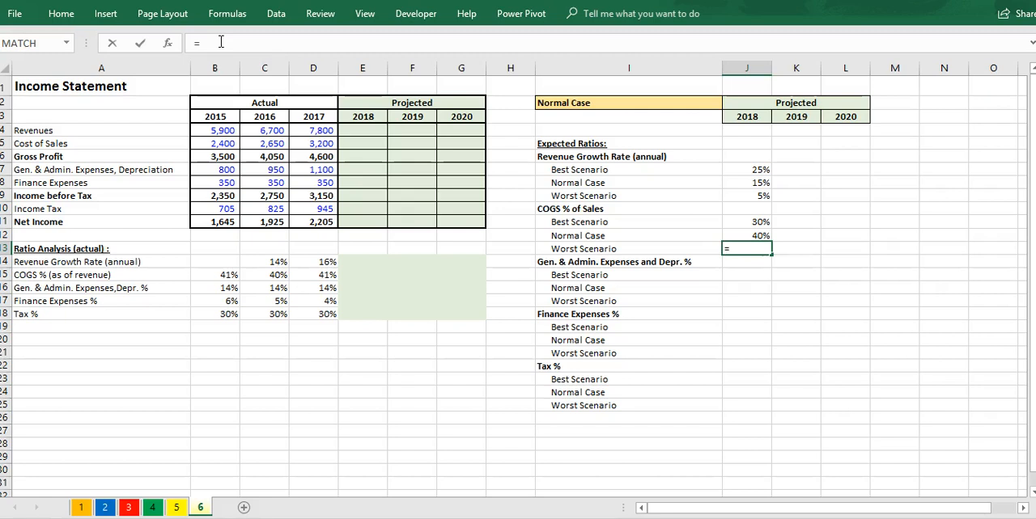
key("Up")
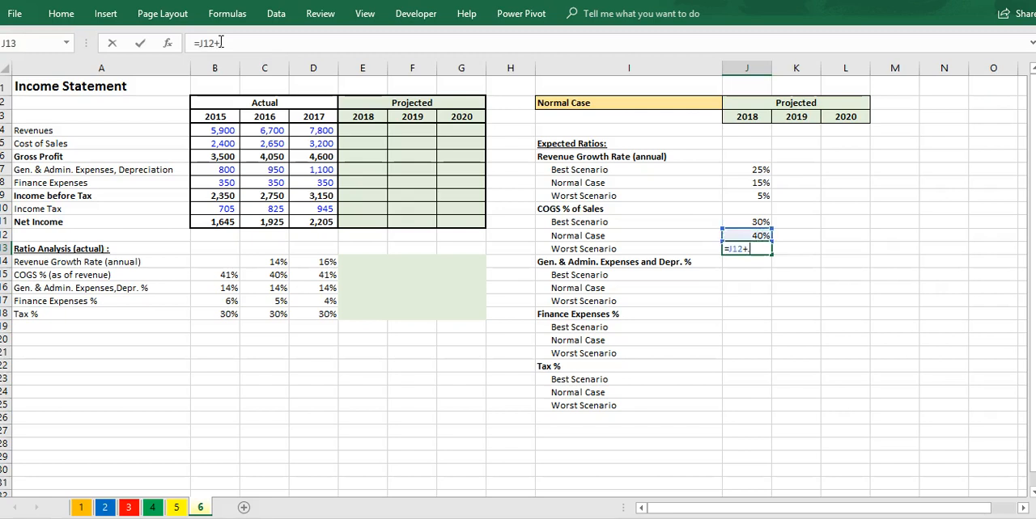
key("Return")
Step: Calculate the 2018 normal-case general, administrative and depreciation percentage in J16 with the AVERAGE of B16:D16
key("Down")
key("Down")
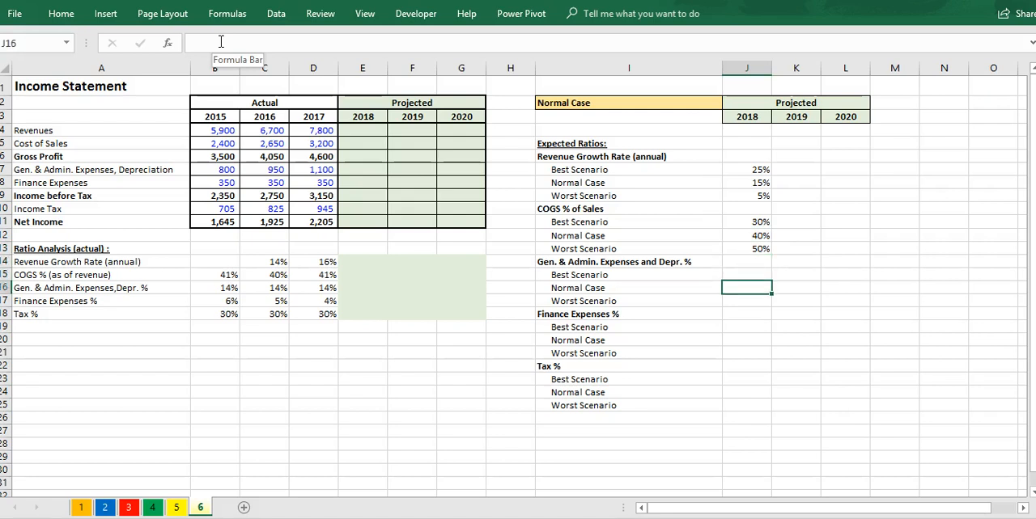
type("=aver")
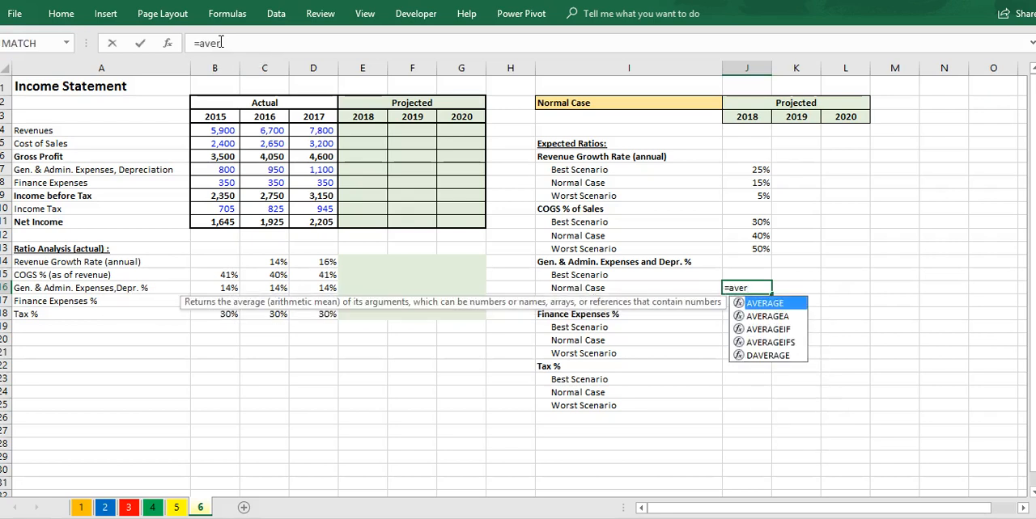
key("Tab")
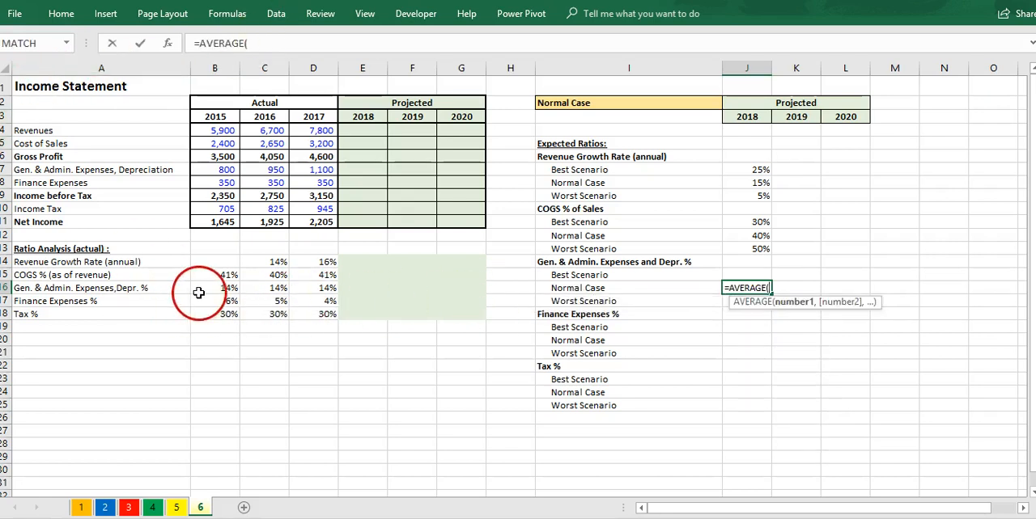
left_click_drag(215, 288, 332, 288)
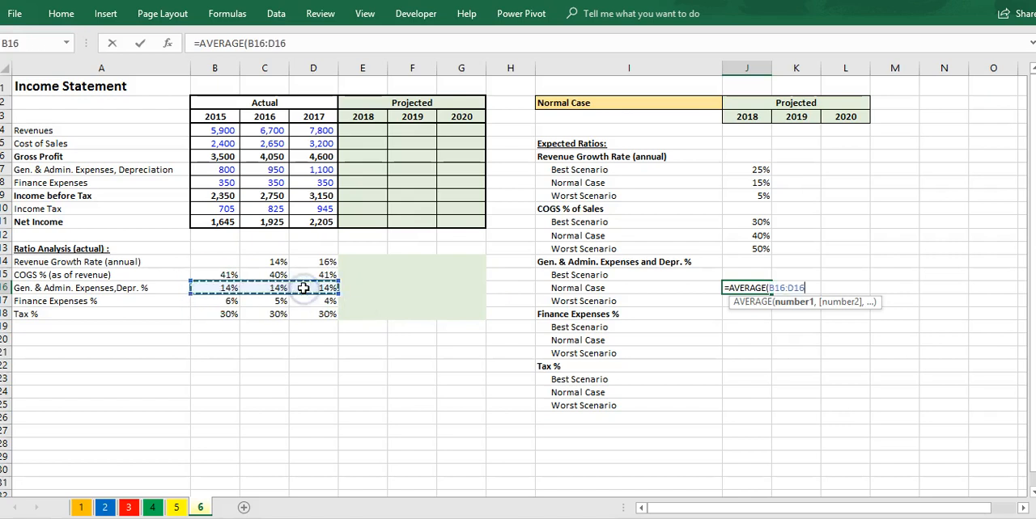
key("Return")
Step: Enter the 2018 best-scenario general, administrative and depreciation percentage in J15 as J16 minus .05
left_click(735, 276)
type("=")
key("Down")
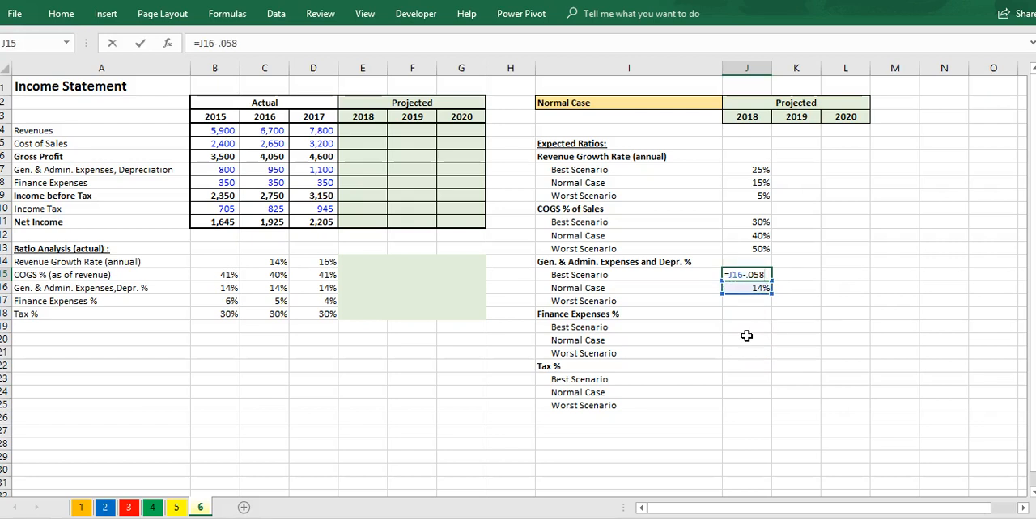
type("-.05")
key("Return")
Step: Enter the 2018 worst-scenario general, administrative and depreciation percentage in J17 as J16 plus .05
key("Down")
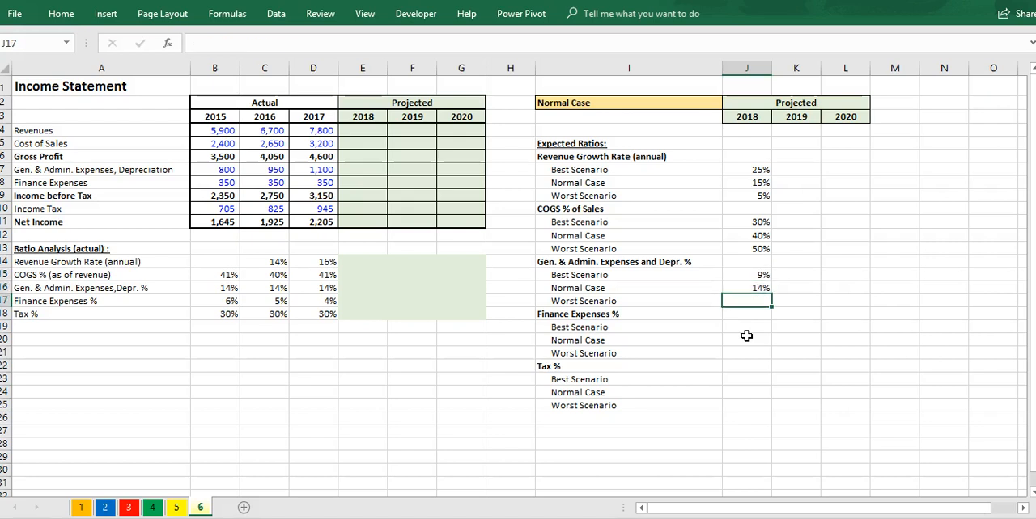
type("=")
key("Up")
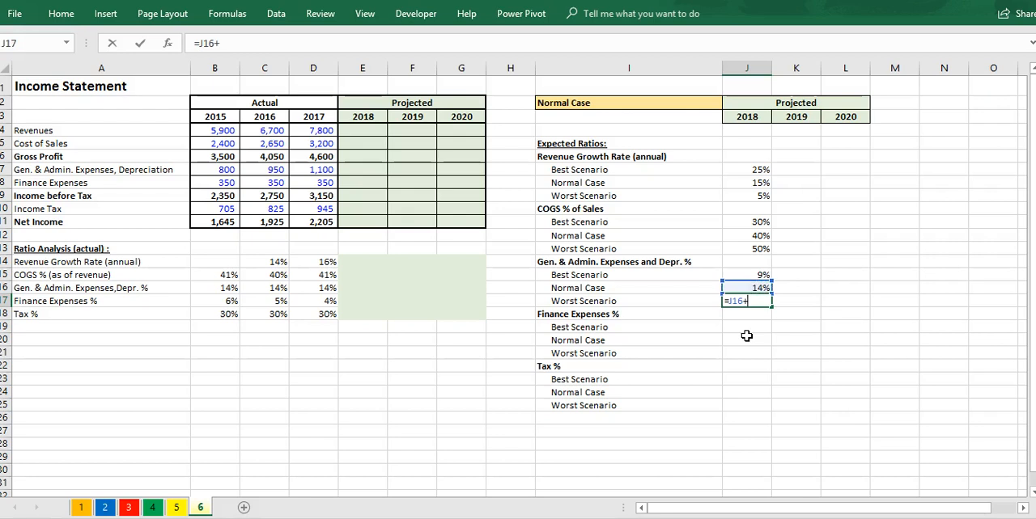
key("Return")
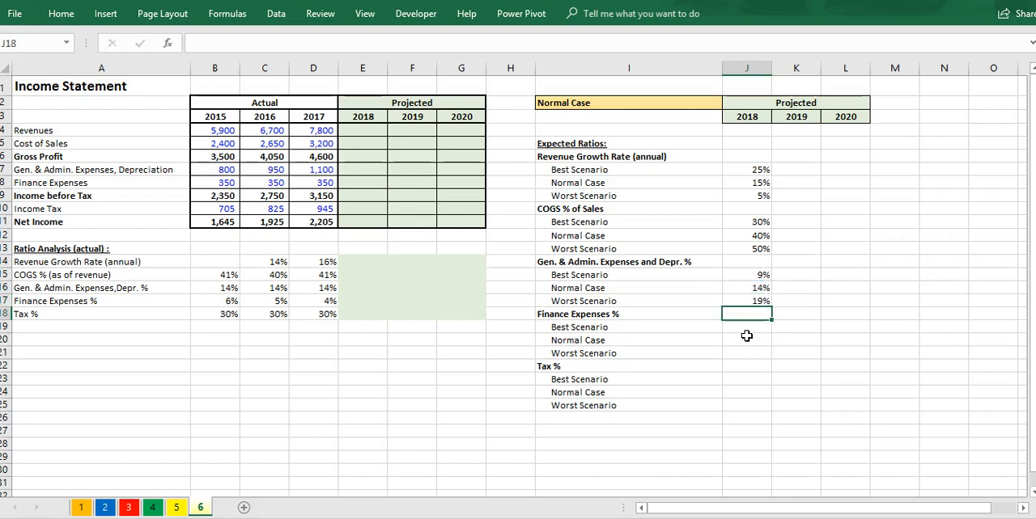
Step: Calculate the 2018 normal-case finance expenses percentage in J20 with the AVERAGE of B17:D17
key("Down")
key("Down")
key("Left")
key("Right")
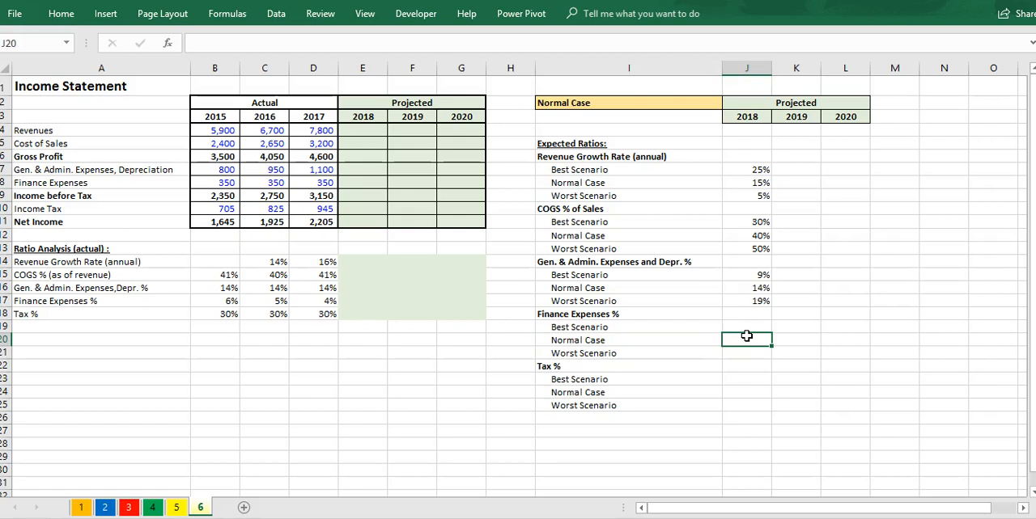
type("=aver")
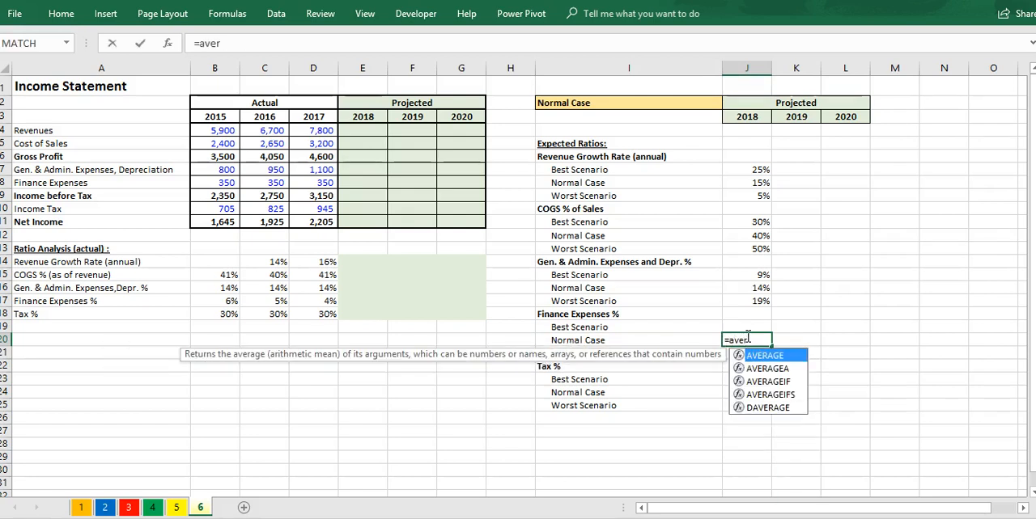
key("Tab")
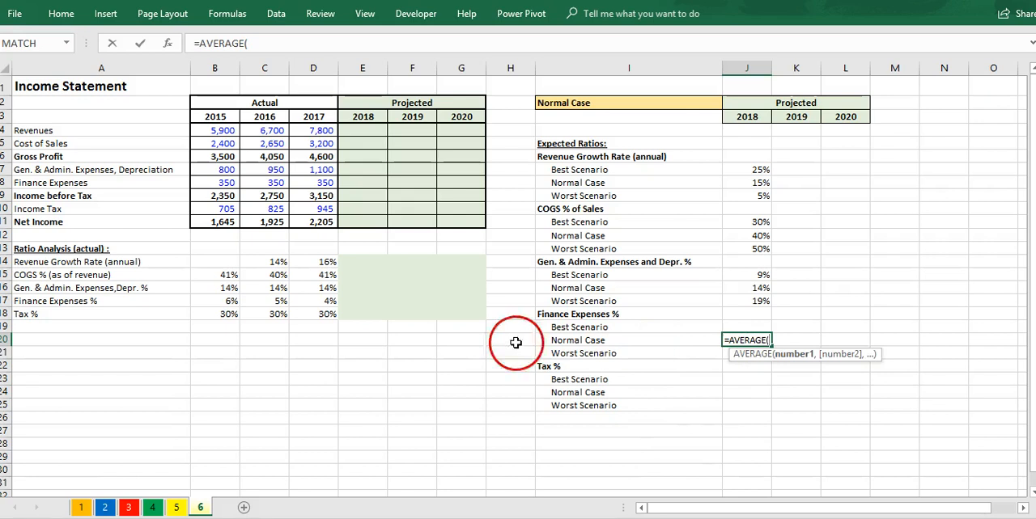
left_click_drag(230, 301, 294, 305)
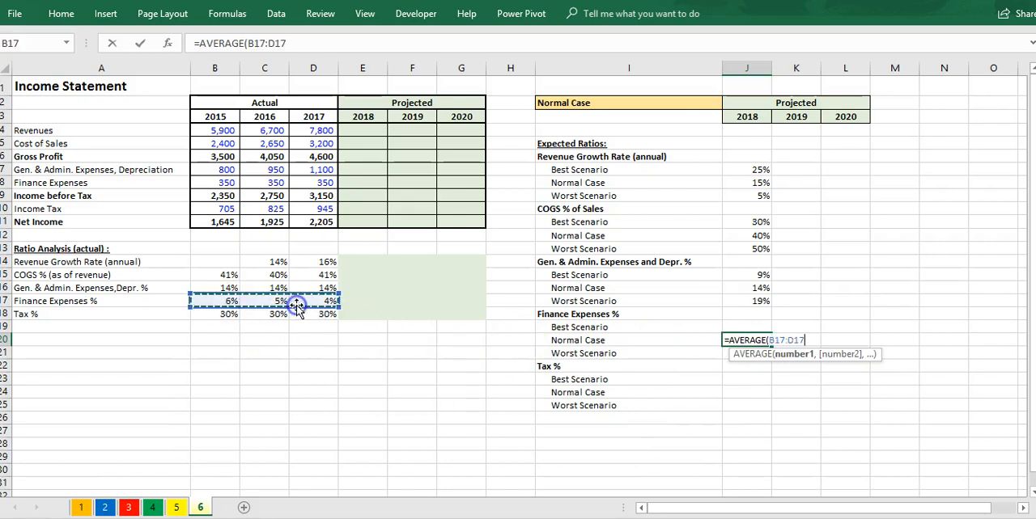
key("Return")
Step: Enter the 2018 best-scenario finance expenses percentage in J19 as a subtraction from J20 that gives 4%
key("Up")
key("Up")
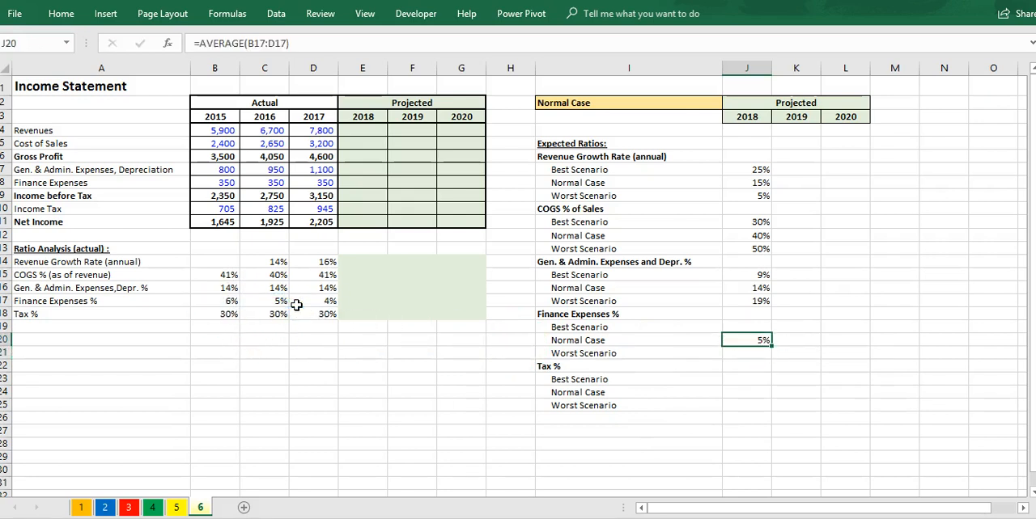
type("=")
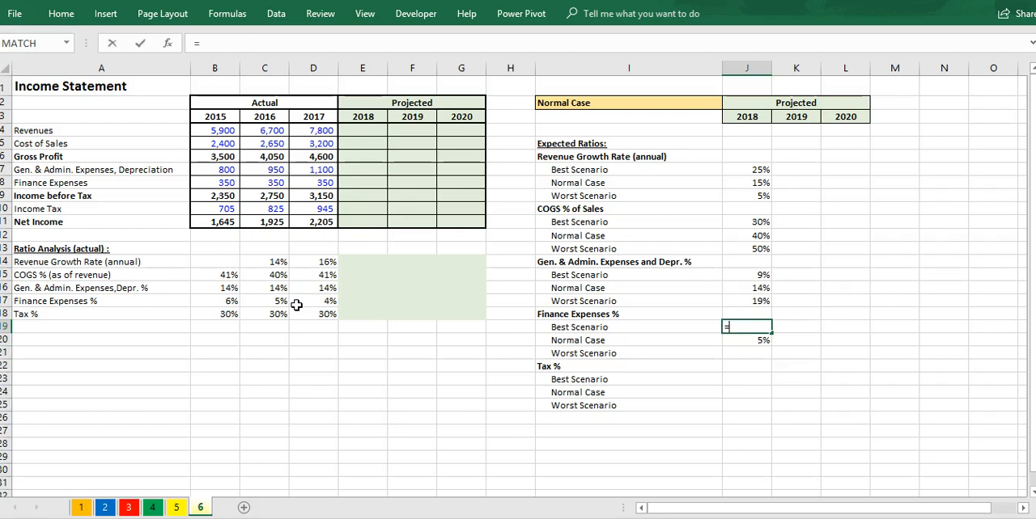
key("Down")
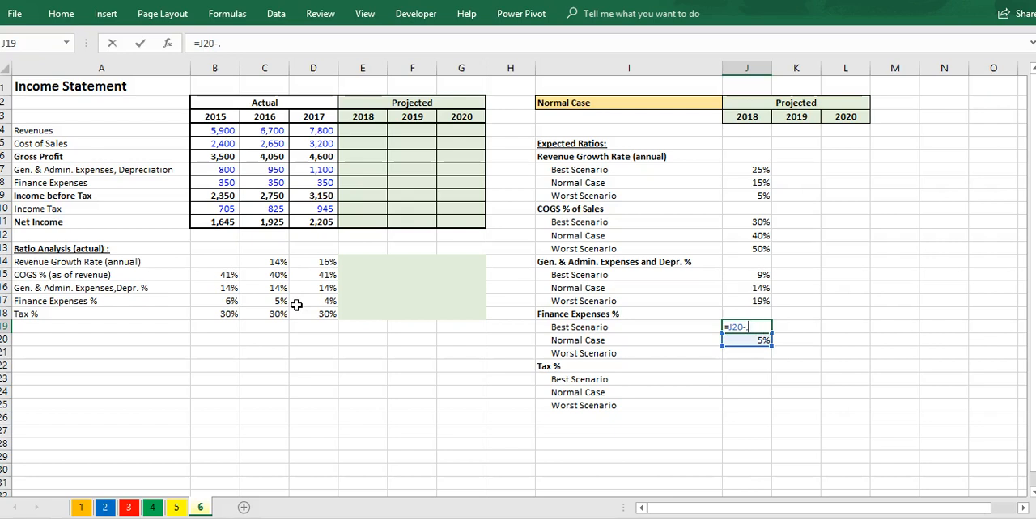
key("Return")
key("Return")
Step: Enter the 2018 worst-scenario finance expenses percentage in J21 as J20 plus .01
type("=")
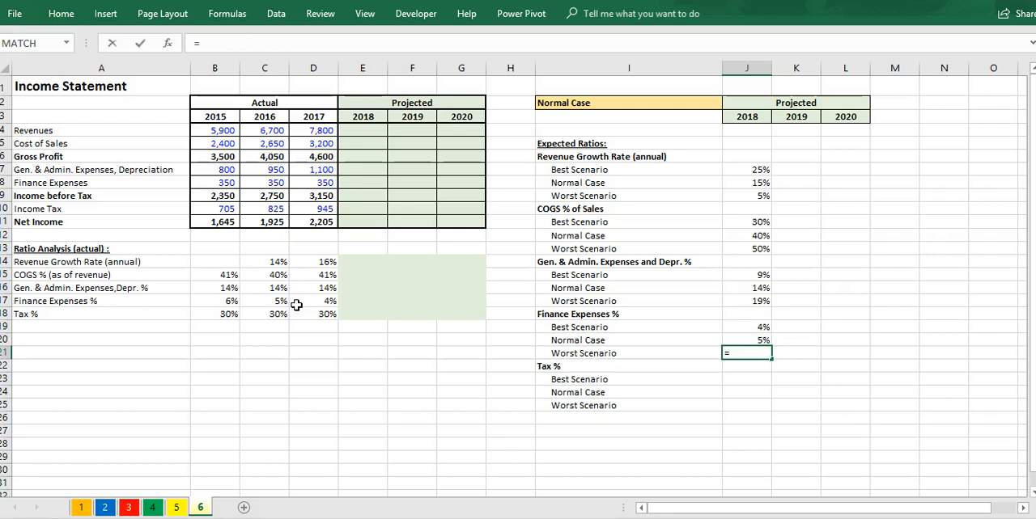
key("Up")
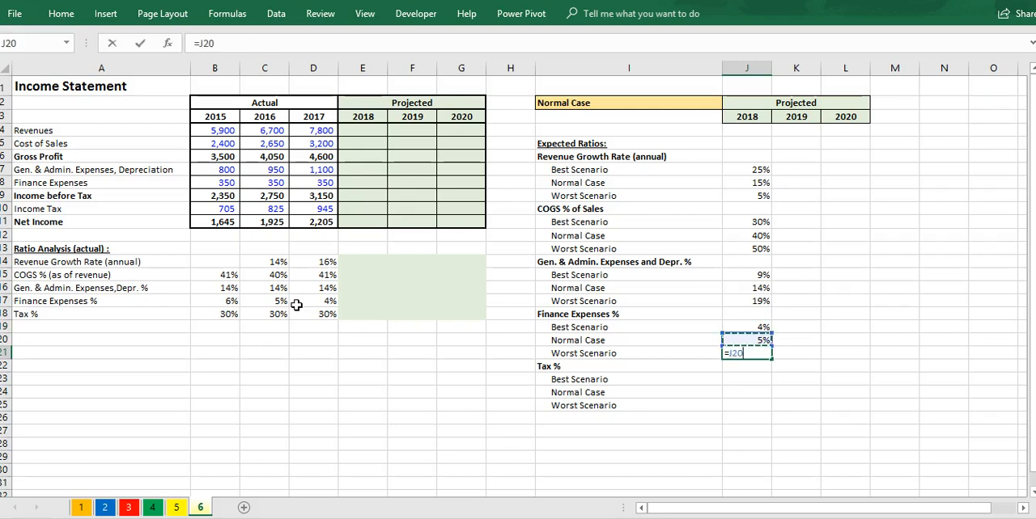
type("+.01")
key("Return")
key("Return")
Step: Calculate the 2018 normal-case tax percentage in J24 with the AVERAGE of B18:D18
key("Return")
type("=aver")
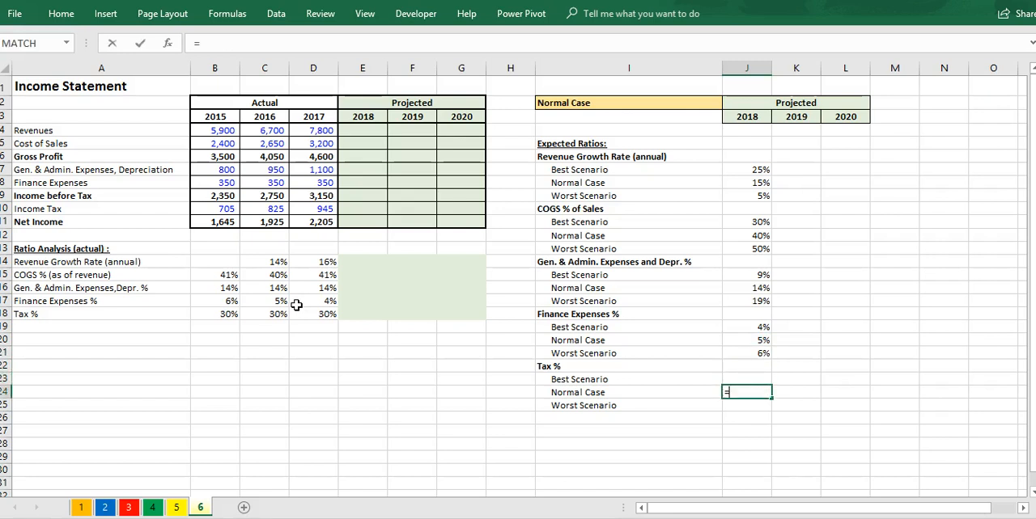
key("Tab")
left_click_drag(229, 317, 302, 314)
key("Return")
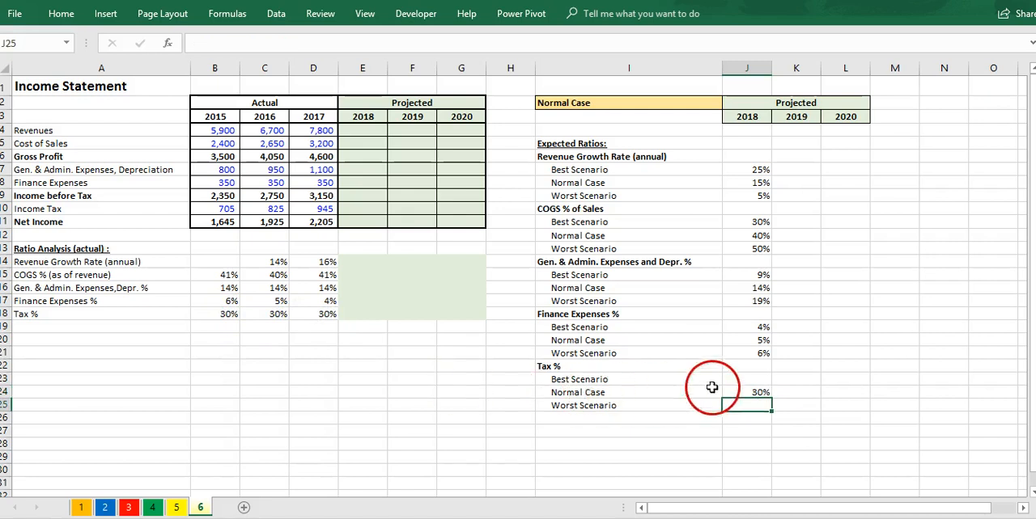
Step: Derive the remaining 2018 tax percentages from J24, giving 25% for the best scenario in J23 and 35% for the worst in J25
left_click(718, 379)
left_click(728, 380)
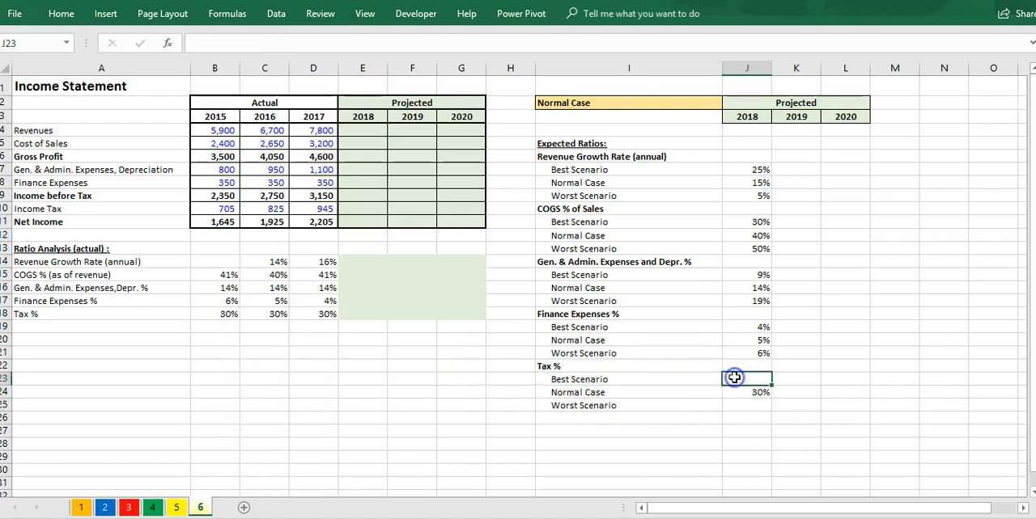
type("=")
key("Down")
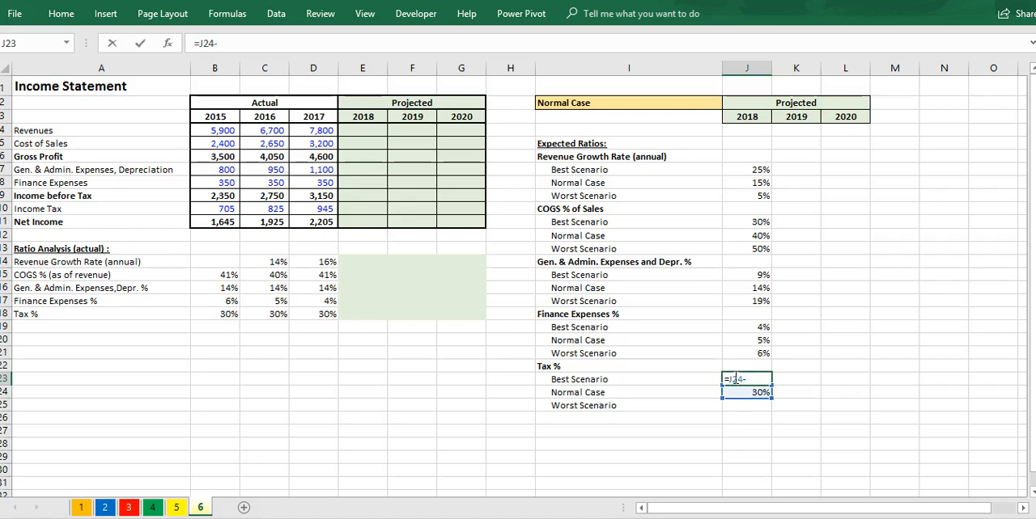
key("Return")
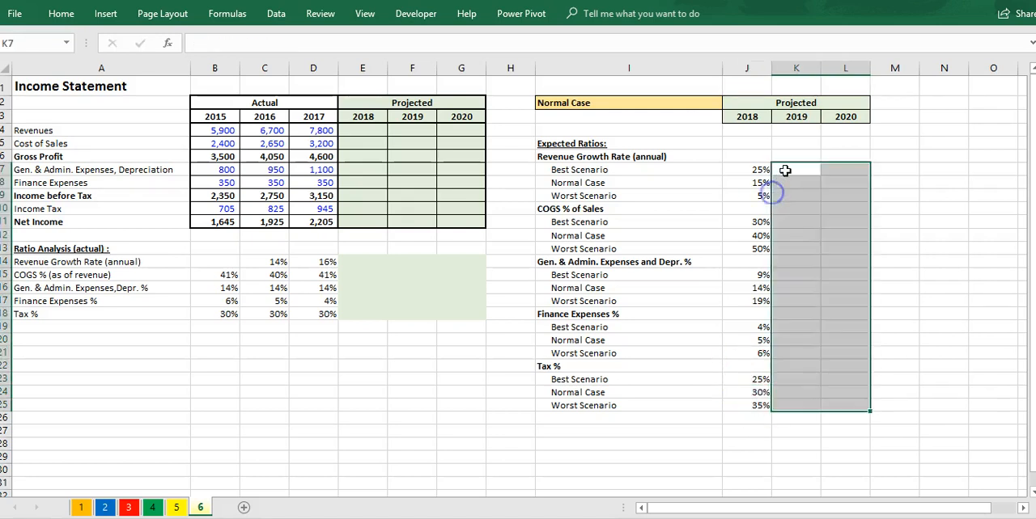
Step: Link the 2019 best-scenario revenue growth rate in K7 to J7 and fill the formula down to K9
left_click(785, 171)
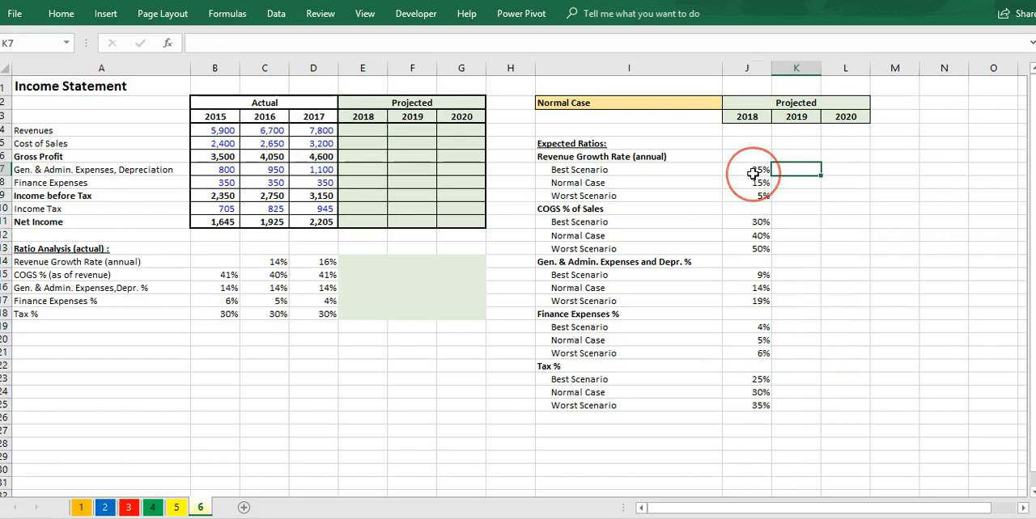
type("=")
left_click(755, 172)
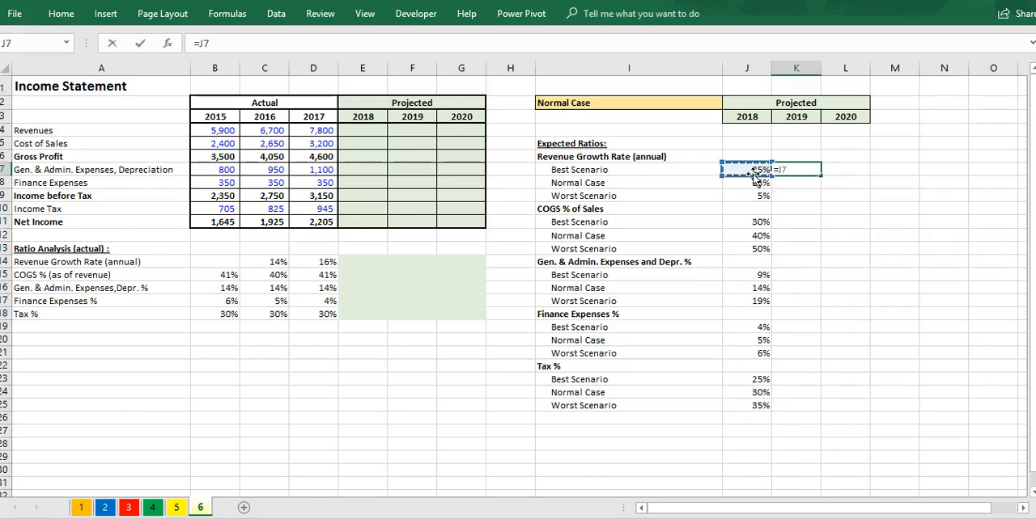
key("Return")
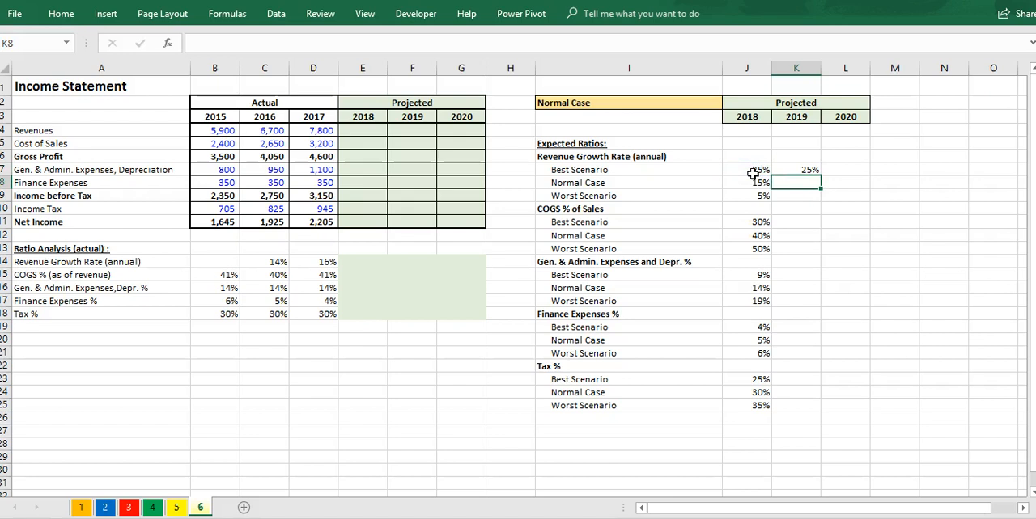
left_click(797, 170)
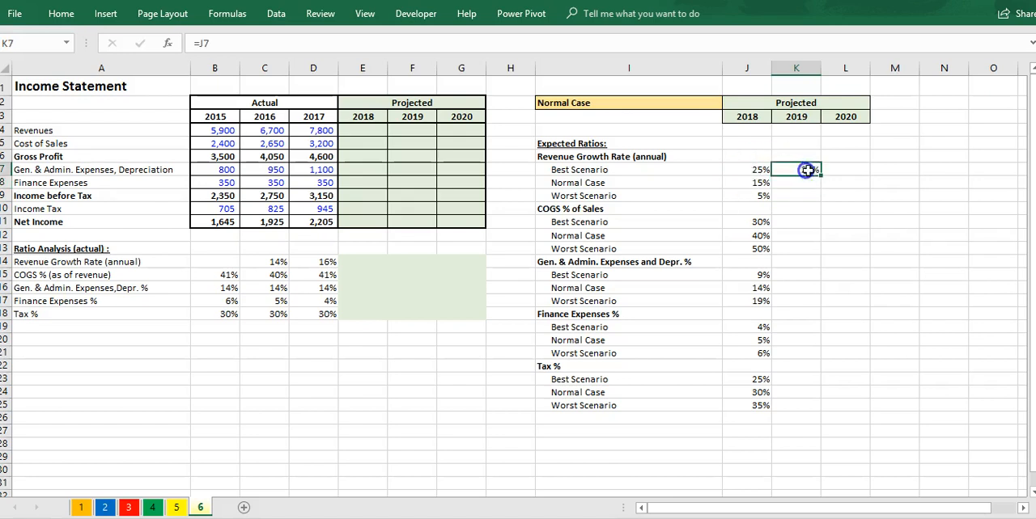
left_click_drag(820, 176, 819, 201)
Step: Link the 2019 best-scenario COGS percentage in K11 to J11 and fill the formula down to K13
left_click(804, 224)
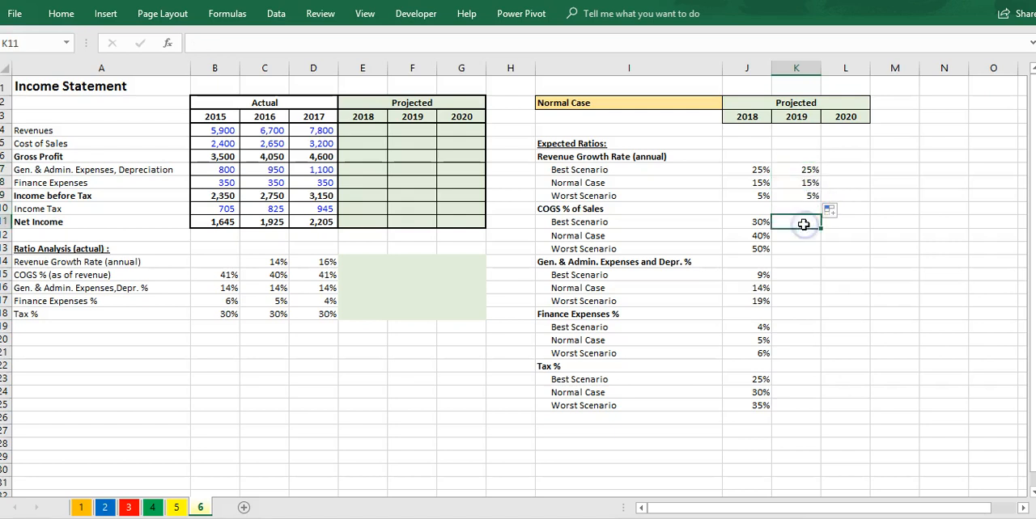
type("=")
key("Left")
key("Return")
left_click(807, 223)
left_click_drag(818, 240, 809, 252)
Step: Link the 2019 best-scenario general, administrative and depreciation percentage in K15 to J15 and fill it down to K17
left_click(795, 275)
type("=")
key("Left")
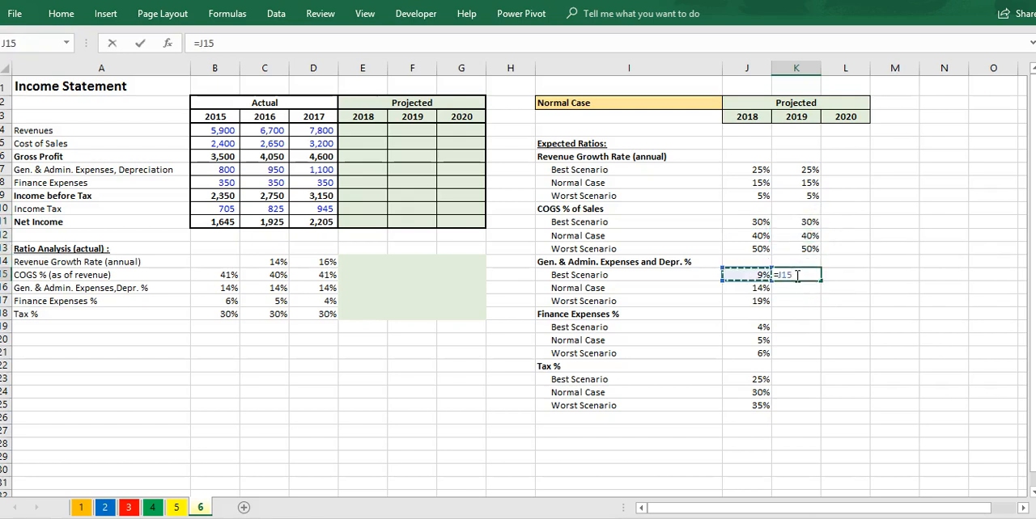
key("Return")
left_click(797, 275)
left_click_drag(820, 282, 819, 308)
Step: Link the 2019 best-scenario finance expenses percentage in K19 to J19 and fill the formula down to K21
left_click(812, 327)
type("=")
key("Left")
key("Down")
key("Up")
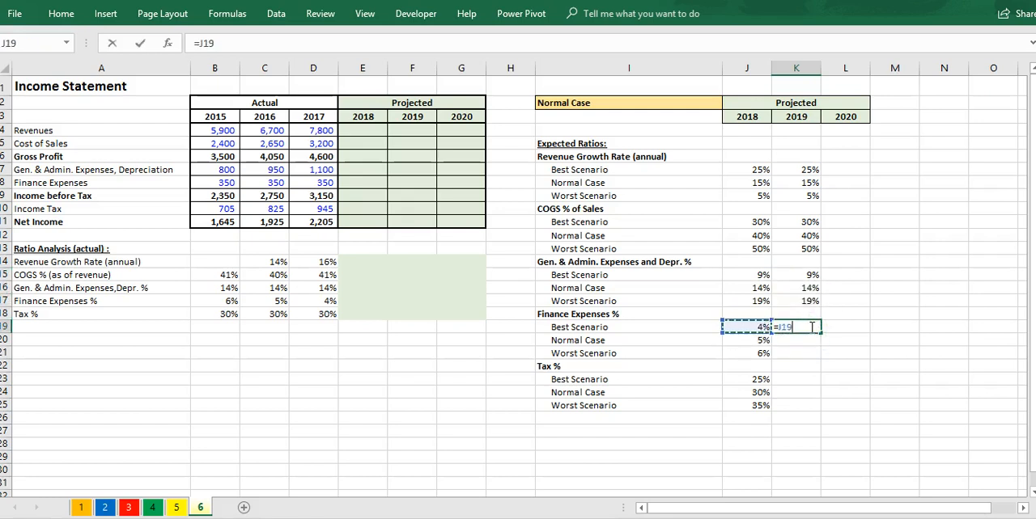
key("Return")
left_click(797, 327)
left_click_drag(820, 334, 817, 353)
Step: Link the 2019 tax percentages in K23:K25 to the 2018 column, and fill all ratios in K7:K25 across to column L for 2020
left_click(805, 378)
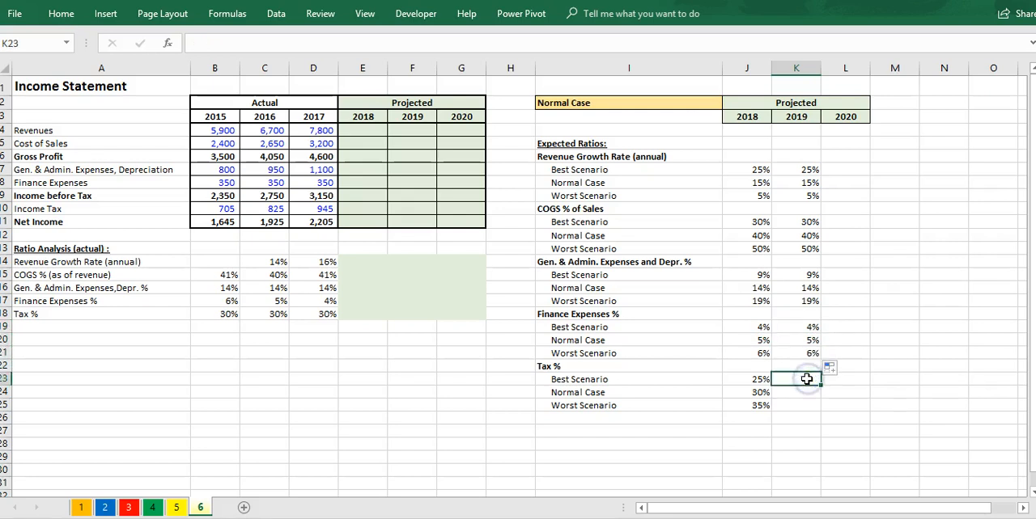
type("=")
key("Left")
key("Return")
left_click(804, 379)
left_click_drag(821, 386, 823, 409)
left_click_drag(813, 169, 860, 412)
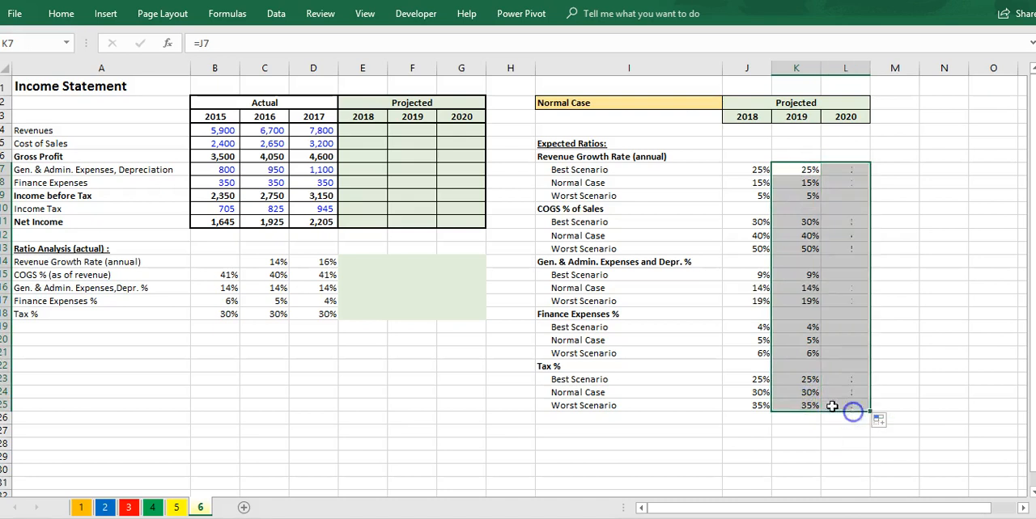
left_click(368, 264)
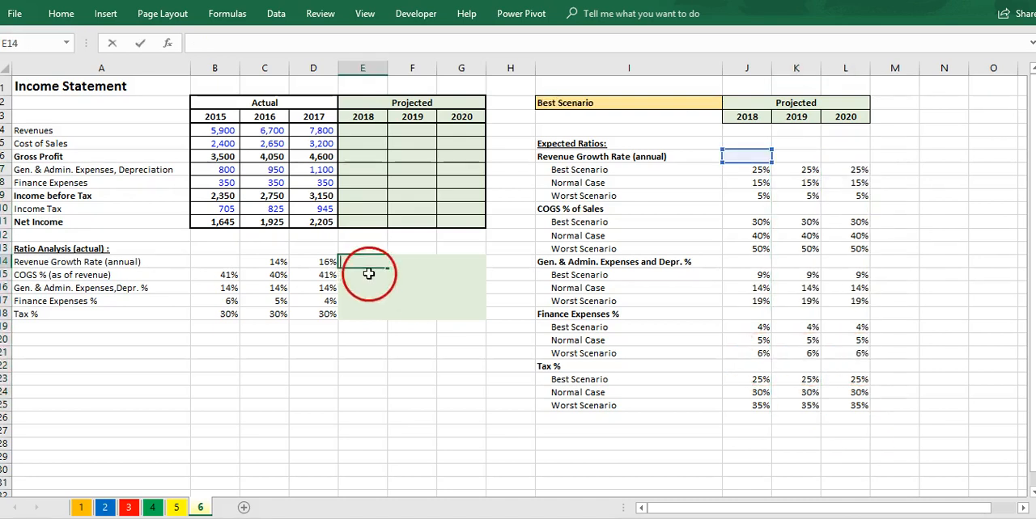
left_click(361, 289)
left_click(360, 266)
left_click_drag(454, 265, 360, 318)
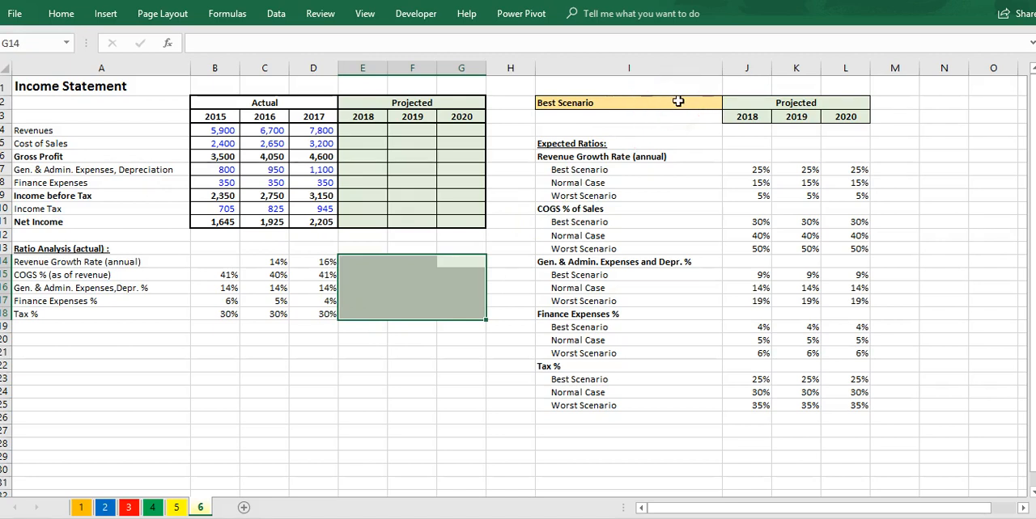
Step: Enter the 2018 projected revenue growth rate in E14 with the formula =OFFSET(J6,3,0)
left_click(371, 261)
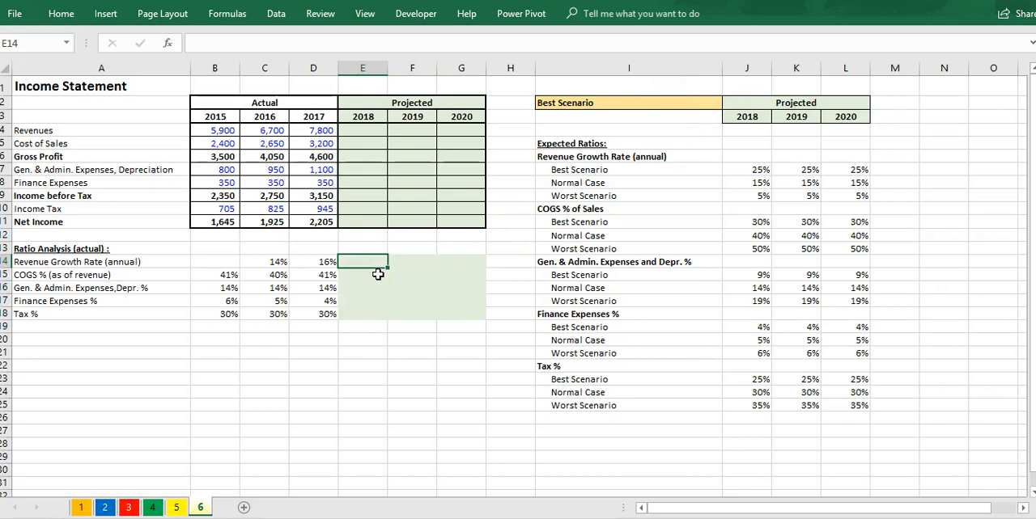
type("=off")
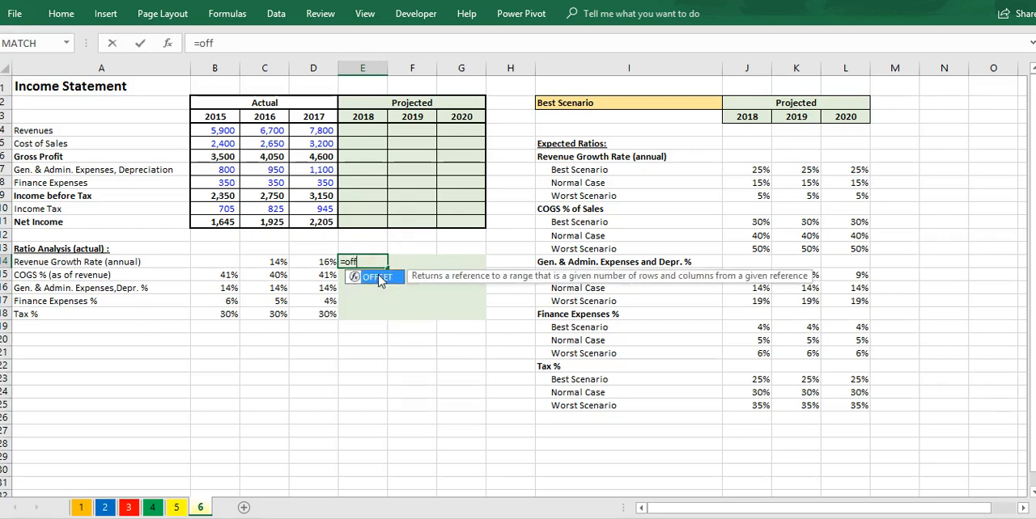
key("Tab")
left_click_drag(450, 279, 425, 353)
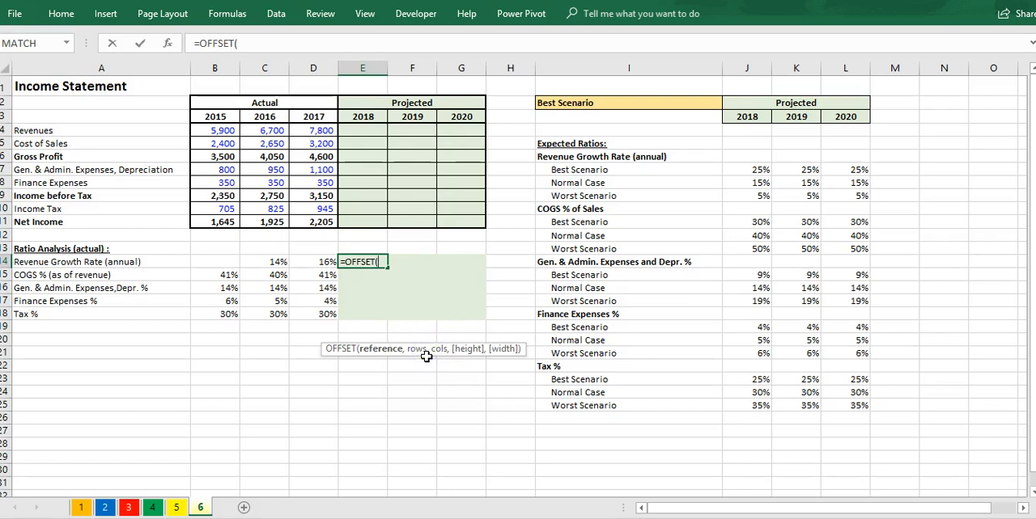
left_click(397, 354)
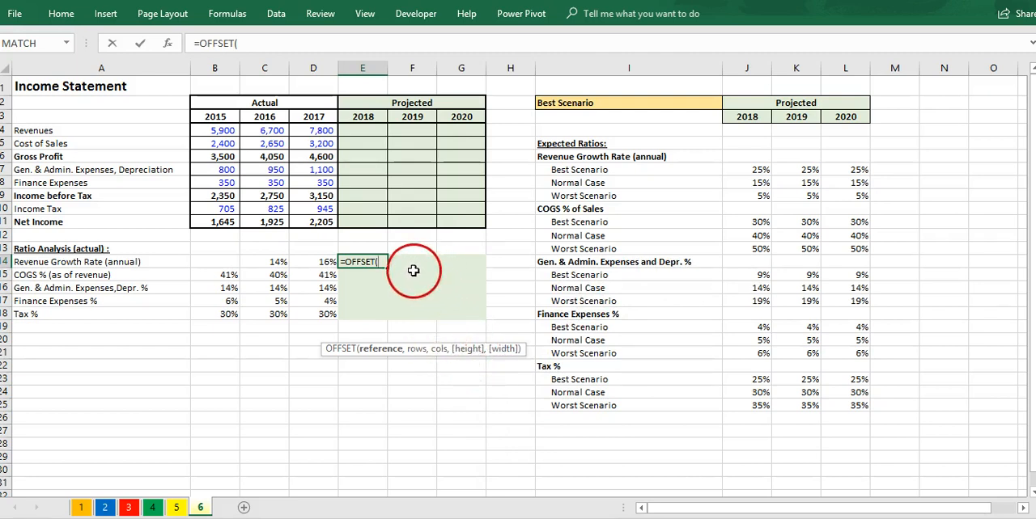
left_click(732, 159)
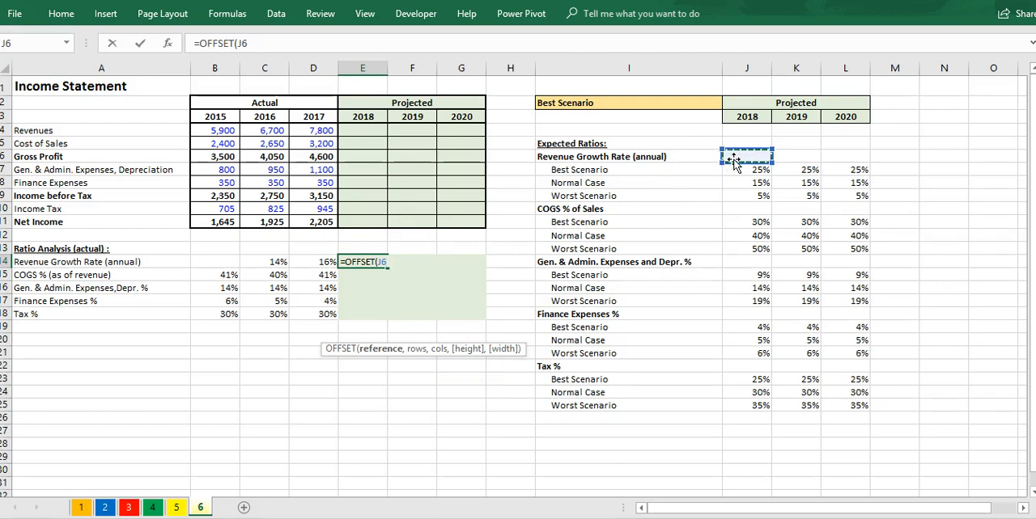
type(",")
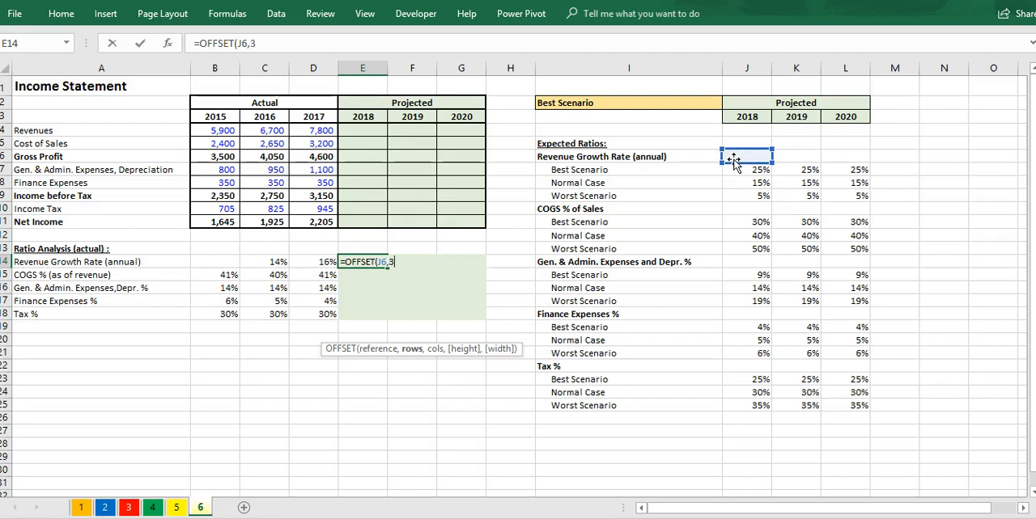
type("3,")
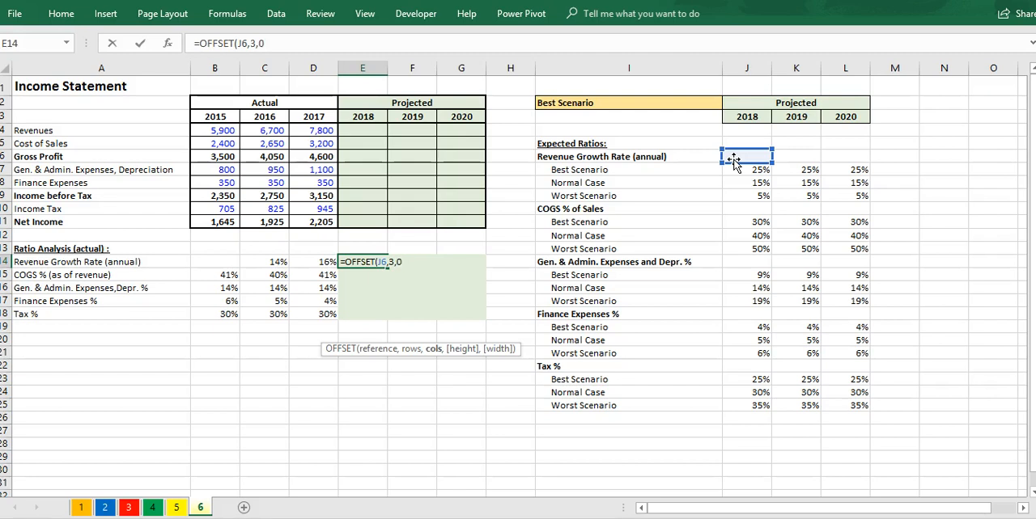
type("0)")
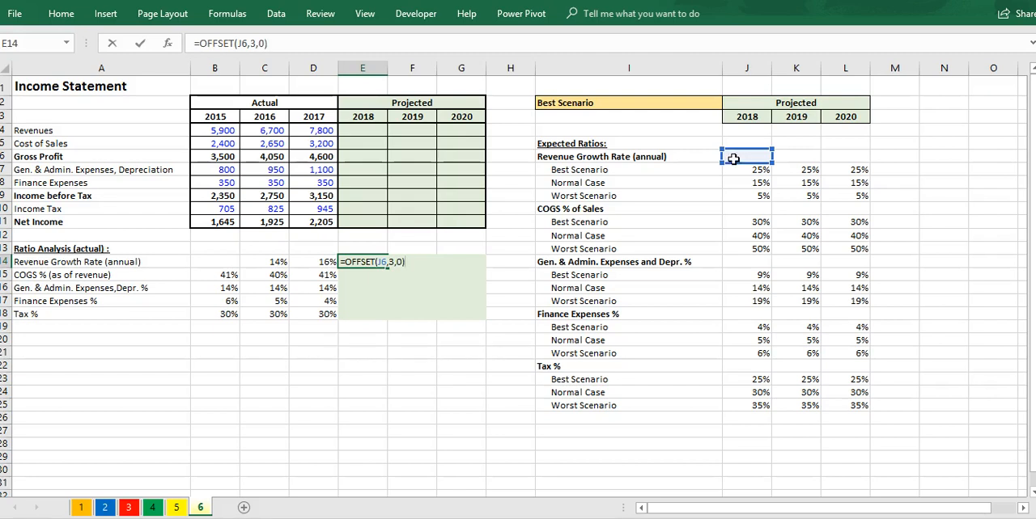
key("Return")
Step: In the E14 OFFSET formula, replace the fixed row and column offsets with a MATCH function whose lookup value is the scenario cell $I$2
left_click(362, 262)
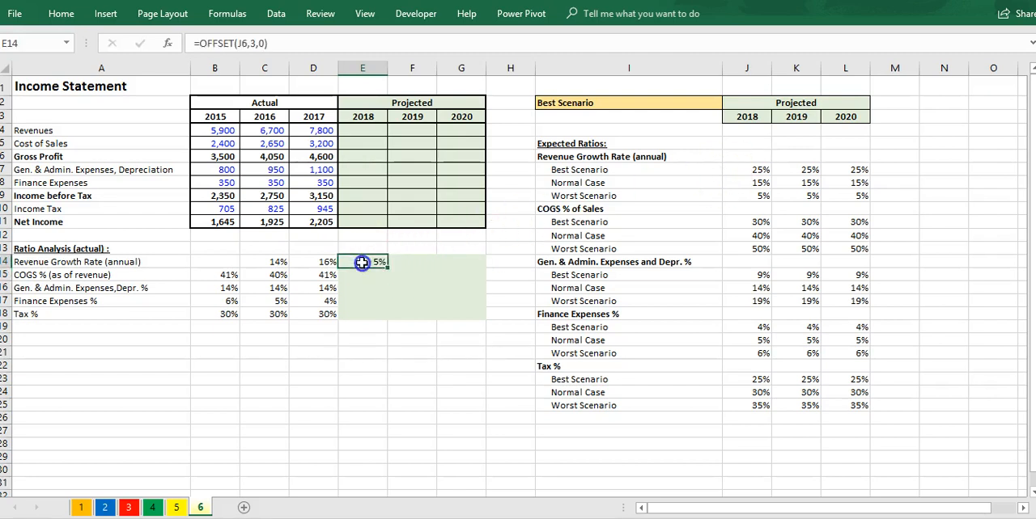
double_click(377, 262)
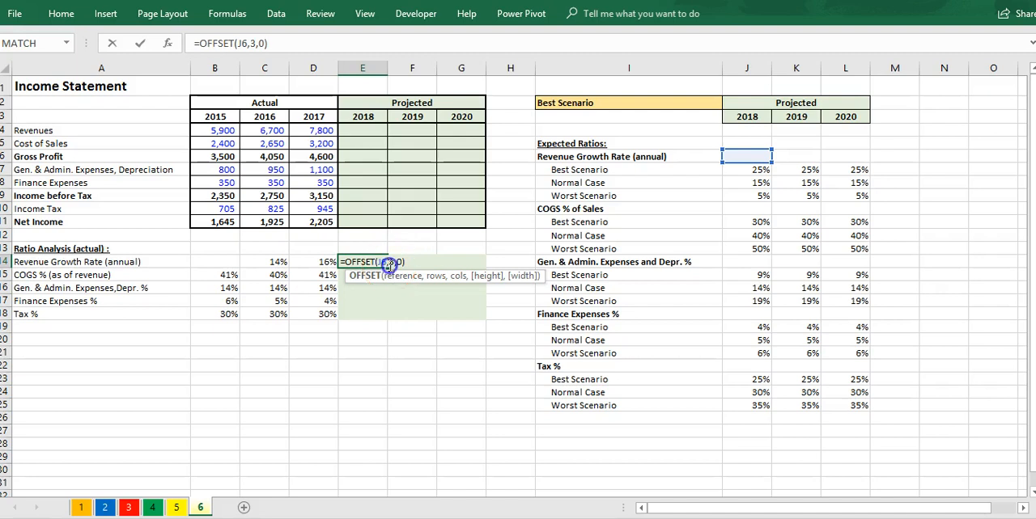
left_click(429, 262)
key("BackSpace")
key("BackSpace")
key("BackSpace")
key("BackSpace")
type("mat")
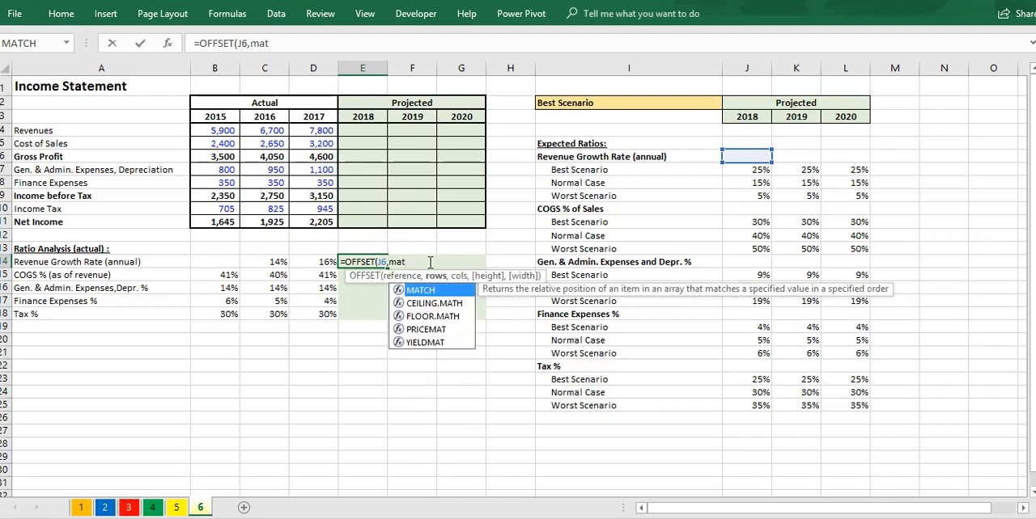
key("Tab")
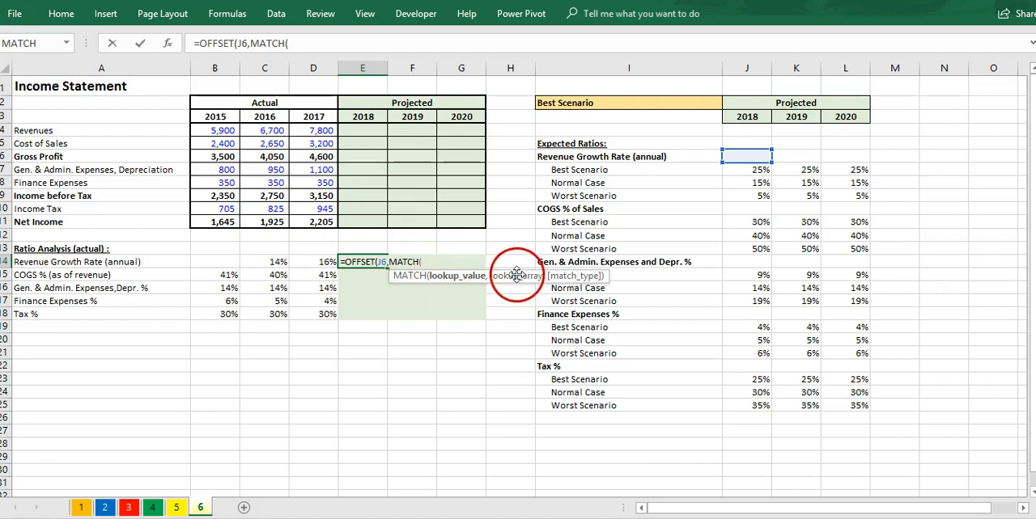
left_click_drag(517, 277, 497, 303)
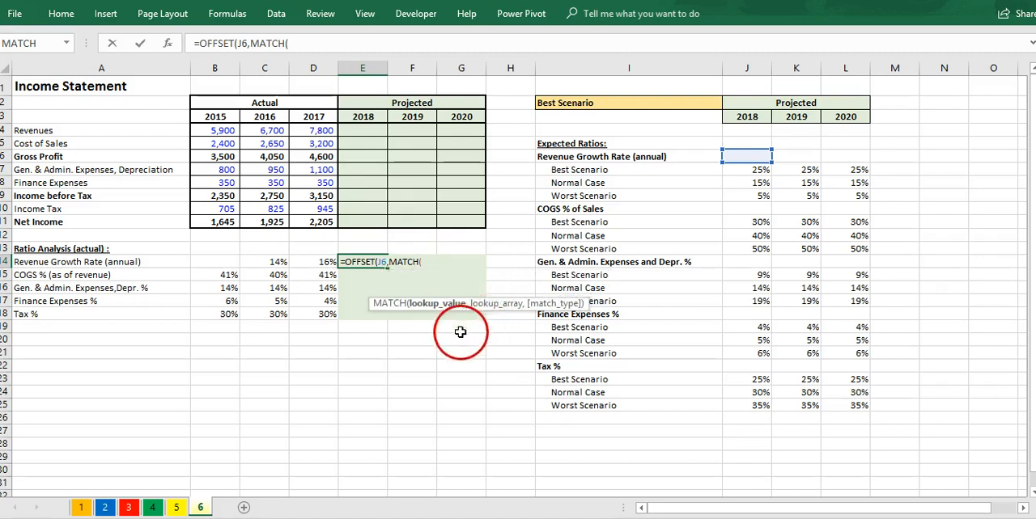
left_click(423, 259)
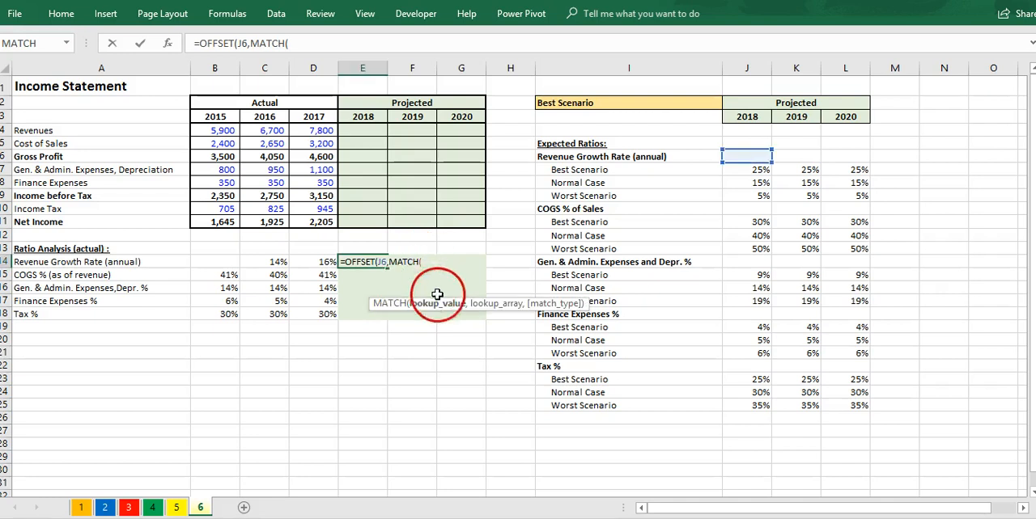
left_click(602, 103)
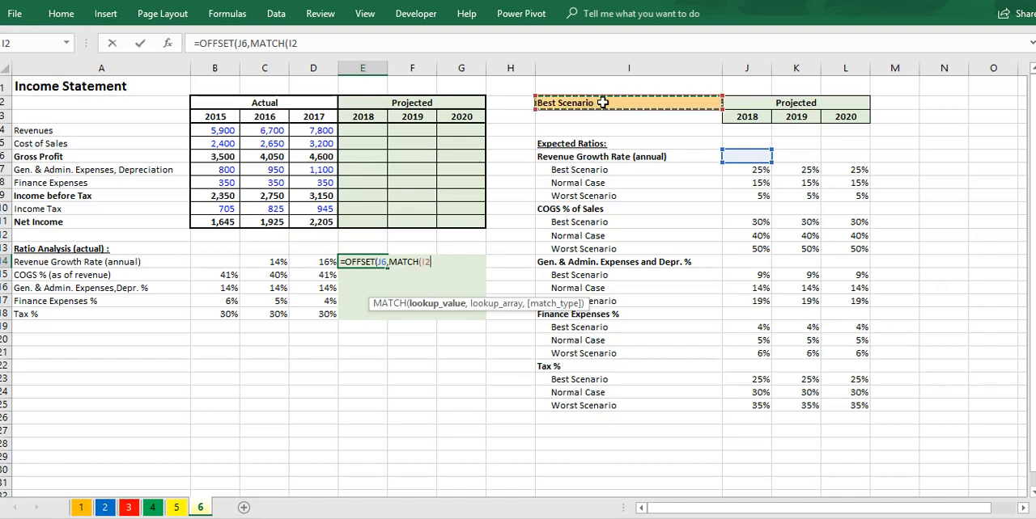
key("F4")
type(",")
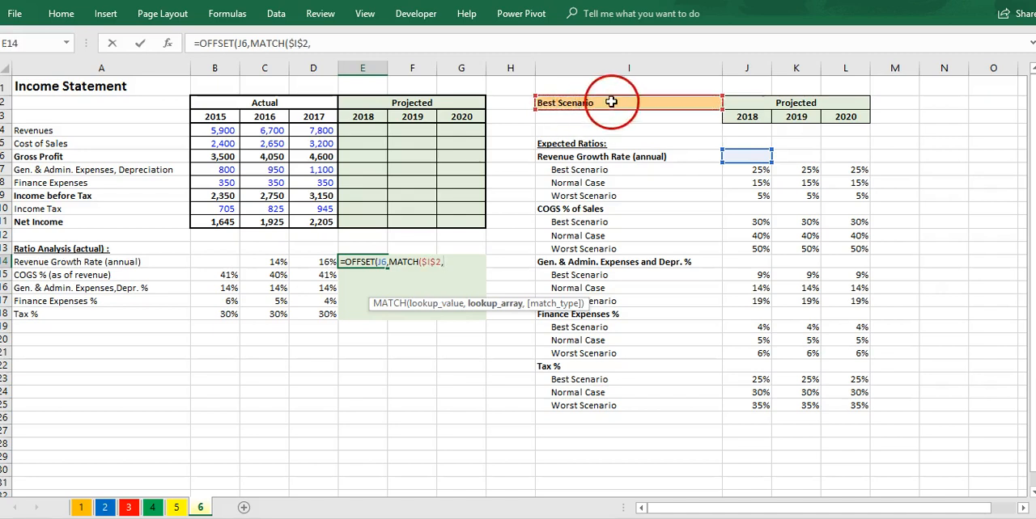
Step: Complete the E14 formula with lookup array $I$7:$I$9, exact match type 0 and column offset 0
left_click_drag(620, 173, 626, 195)
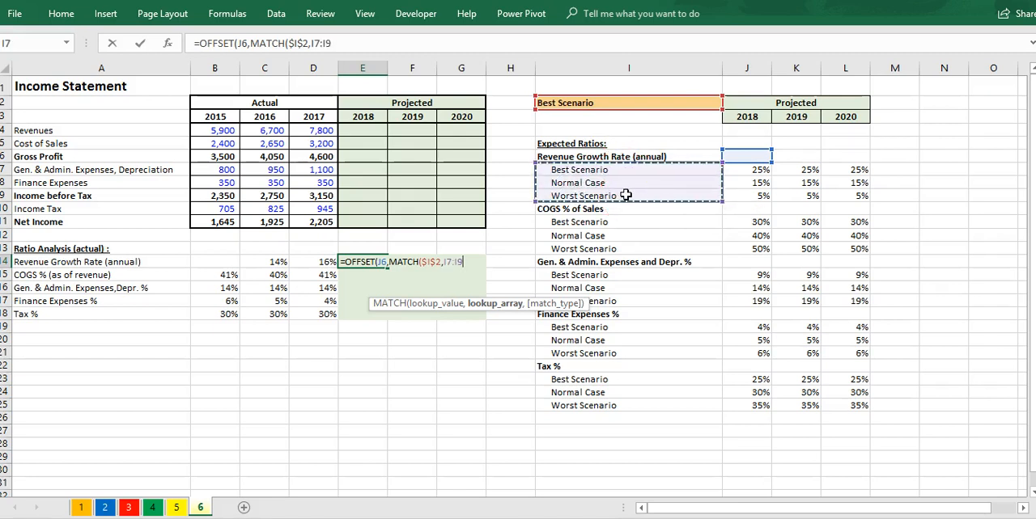
key("F4")
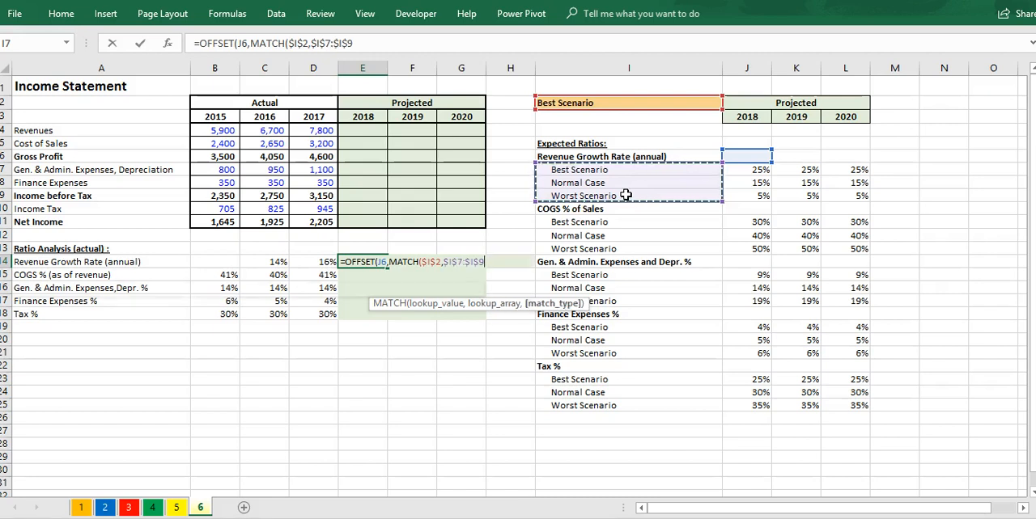
type(",0")
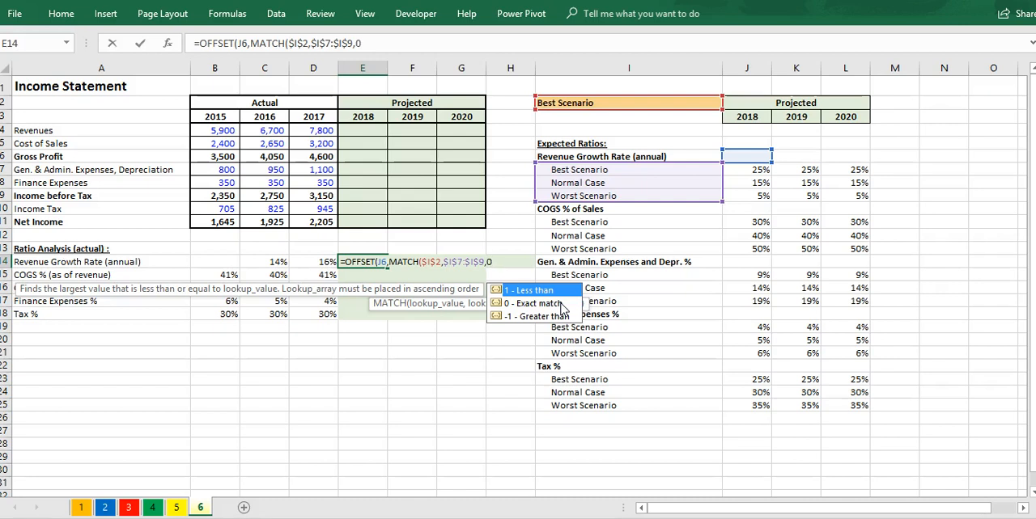
type(")")
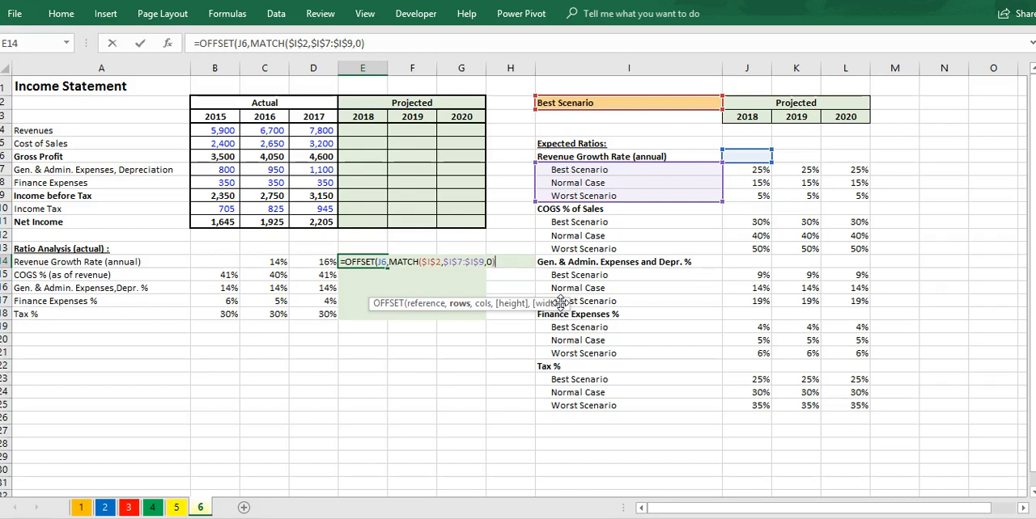
type(",")
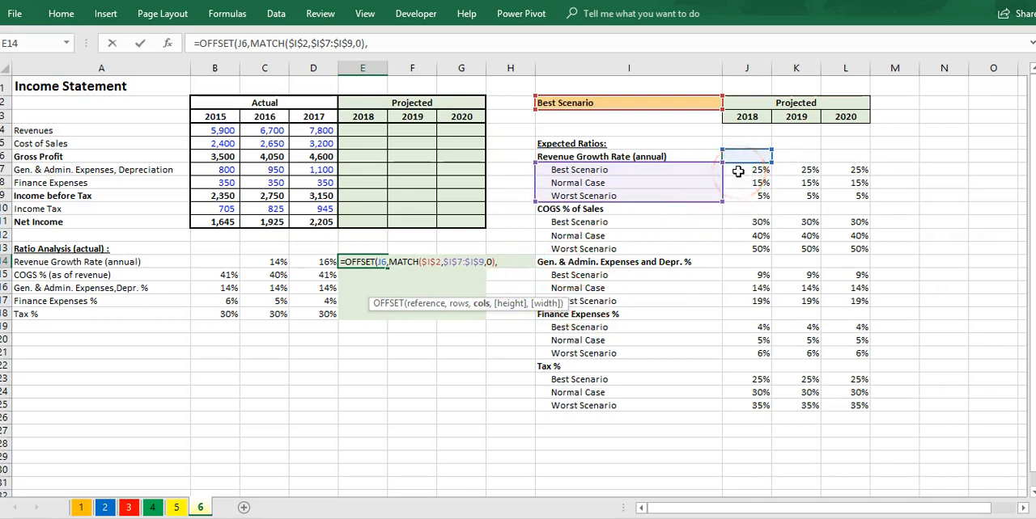
type("0")
key("Return")
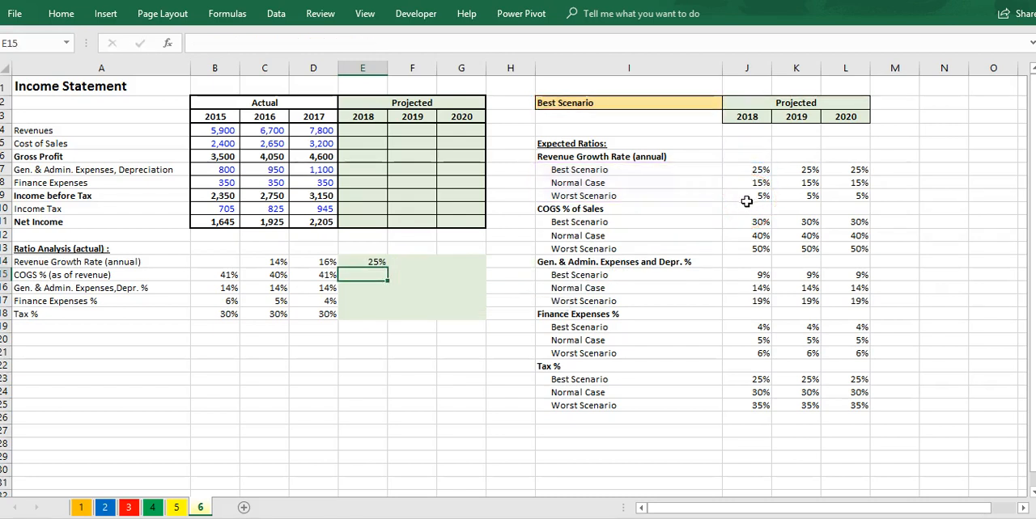
Step: Review the references in the E14 growth rate formula against the best-scenario 2018 rate in J7
left_click(377, 263)
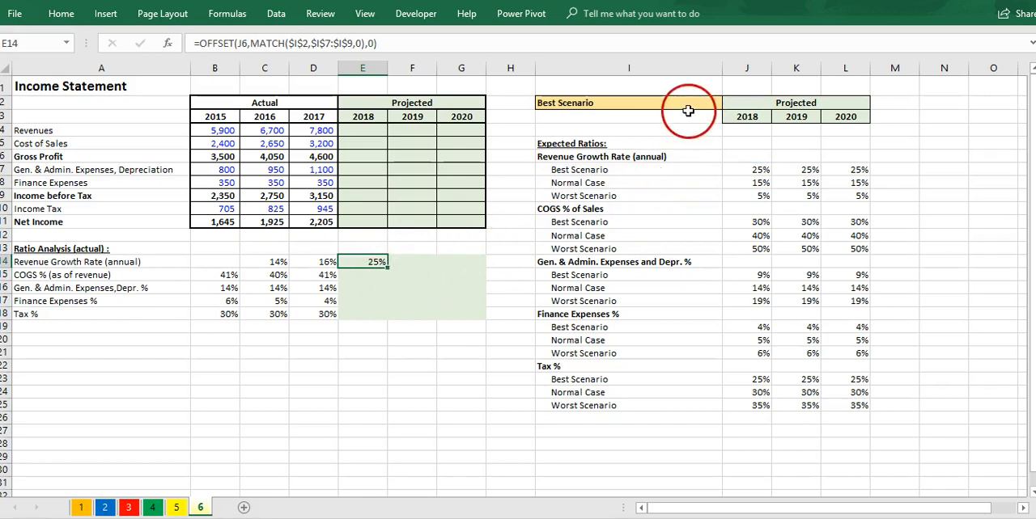
left_click(748, 170)
double_click(377, 261)
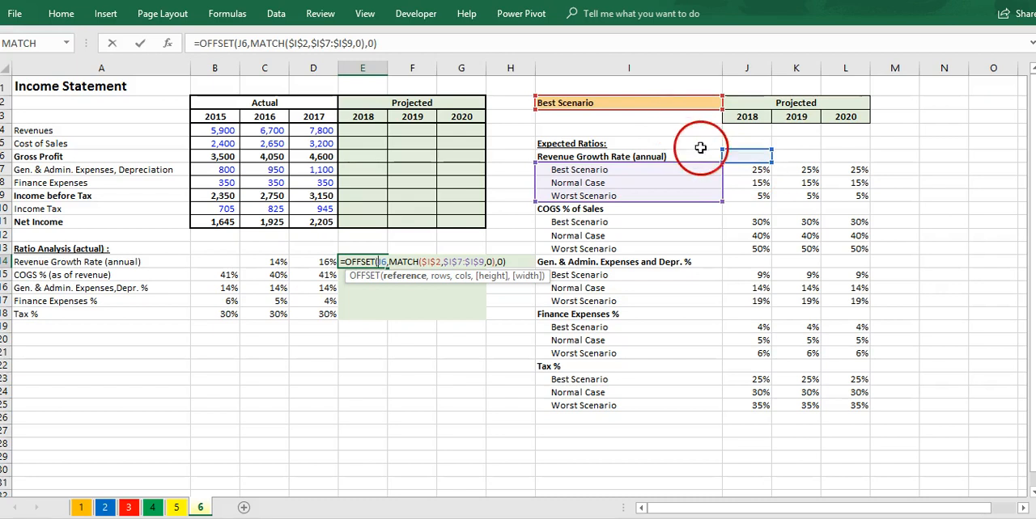
key("ctrl+Return")
Step: Test the E14 growth rate by switching the scenario in I2 to Normal Case and to Worst Scenario, comparing it with J8 and J9
left_click(702, 105)
left_click(728, 103)
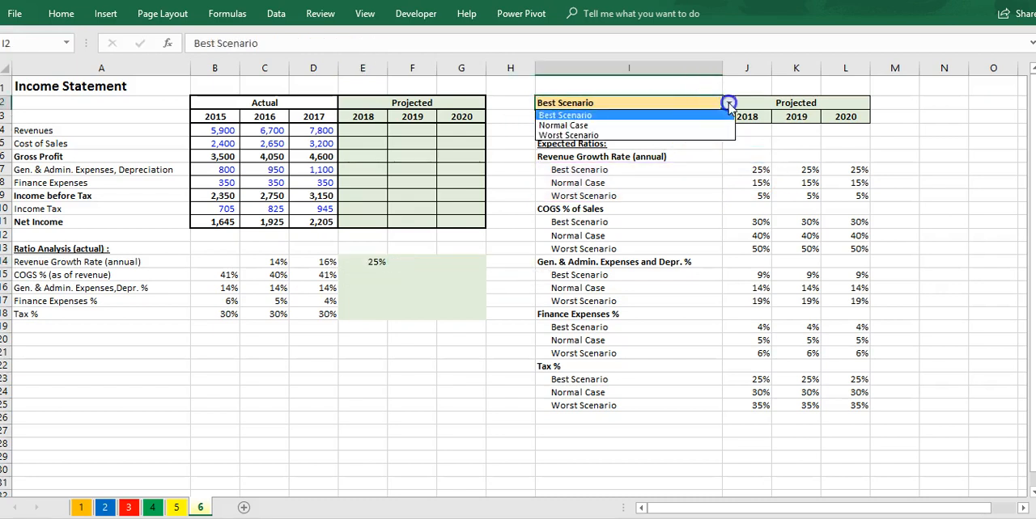
left_click(685, 129)
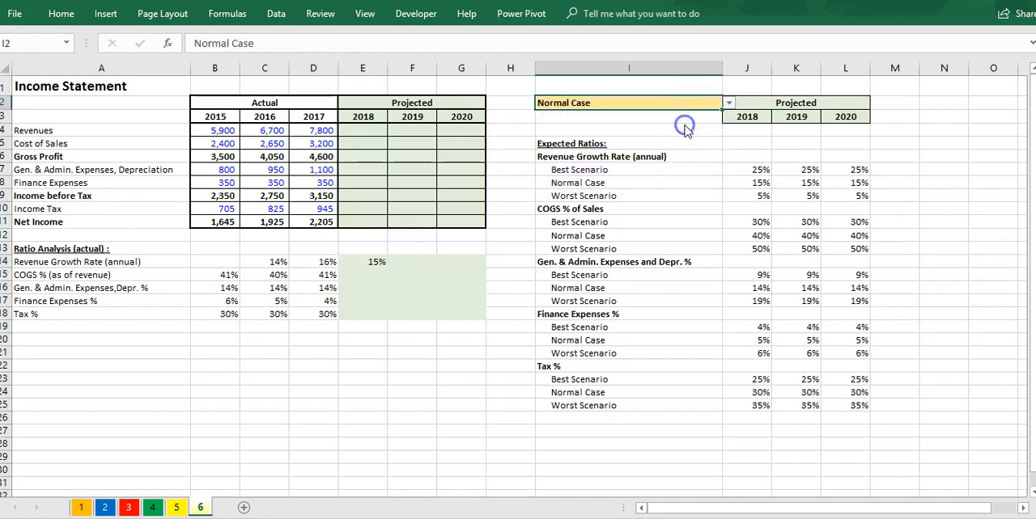
left_click(740, 184)
left_click(712, 101)
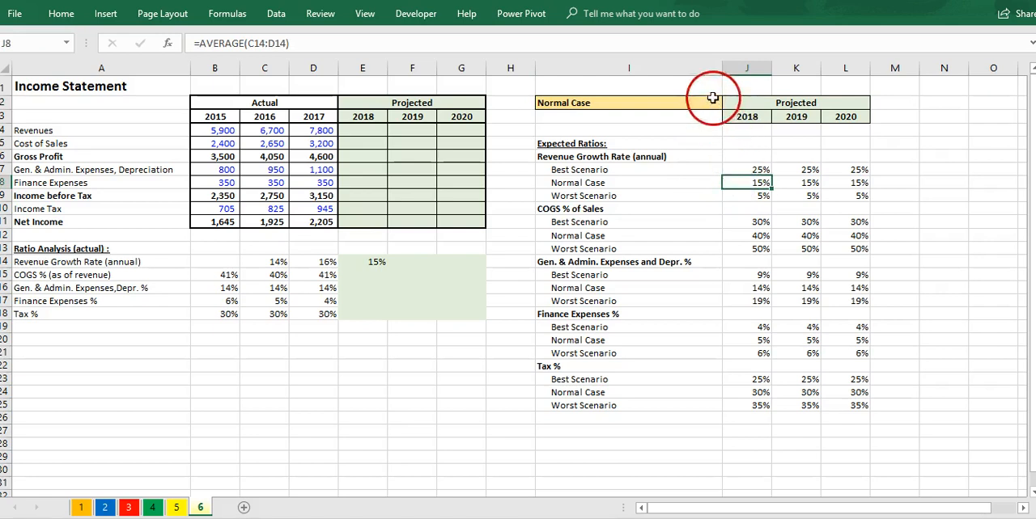
left_click(728, 104)
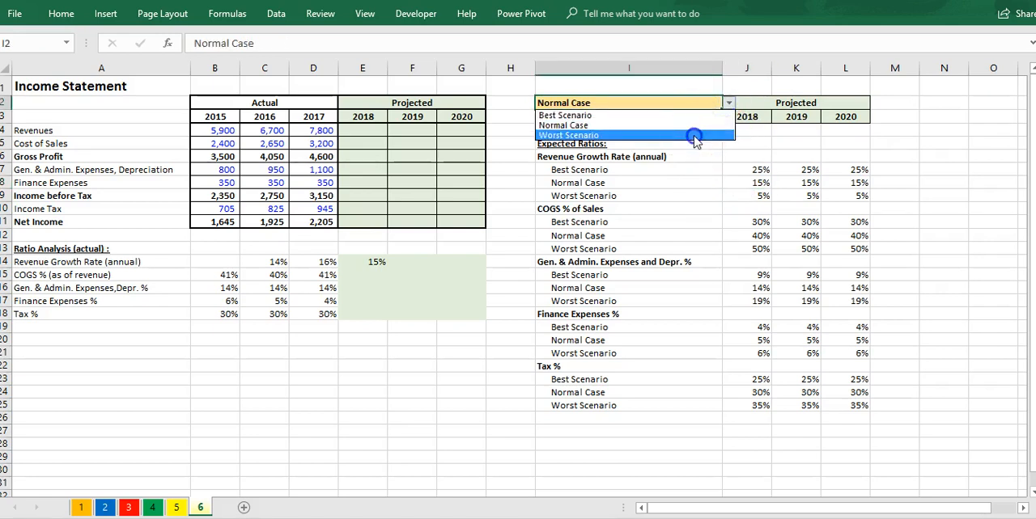
left_click(696, 135)
left_click(736, 201)
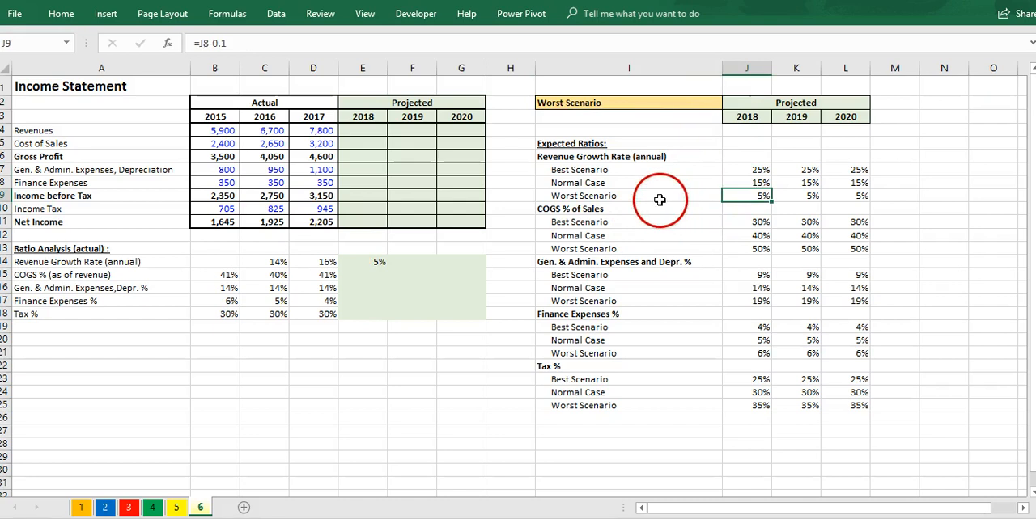
left_click(372, 262)
Step: Start the 2018 COGS % formula in E15 as an OFFSET from J10 whose row offset is a MATCH on $I$2
left_click(371, 275)
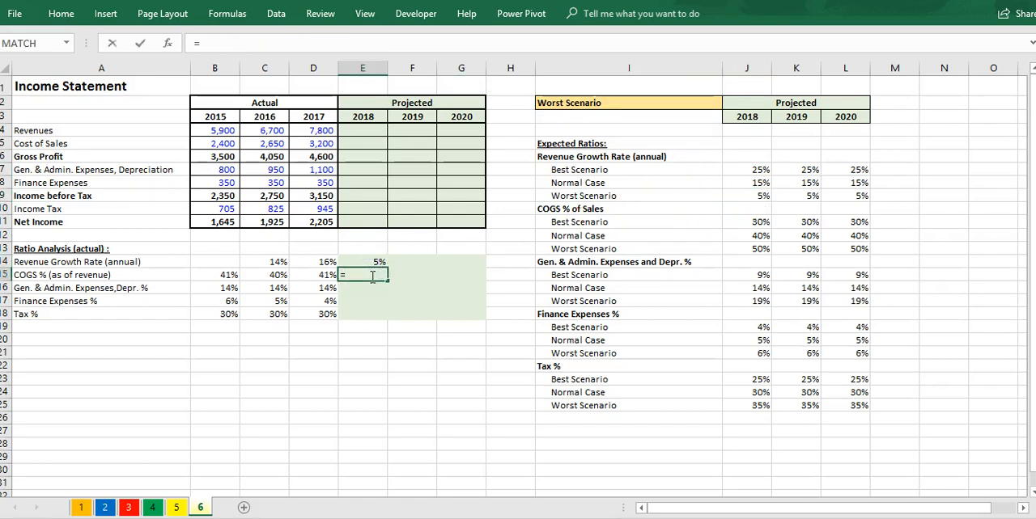
type("=off")
key("Tab")
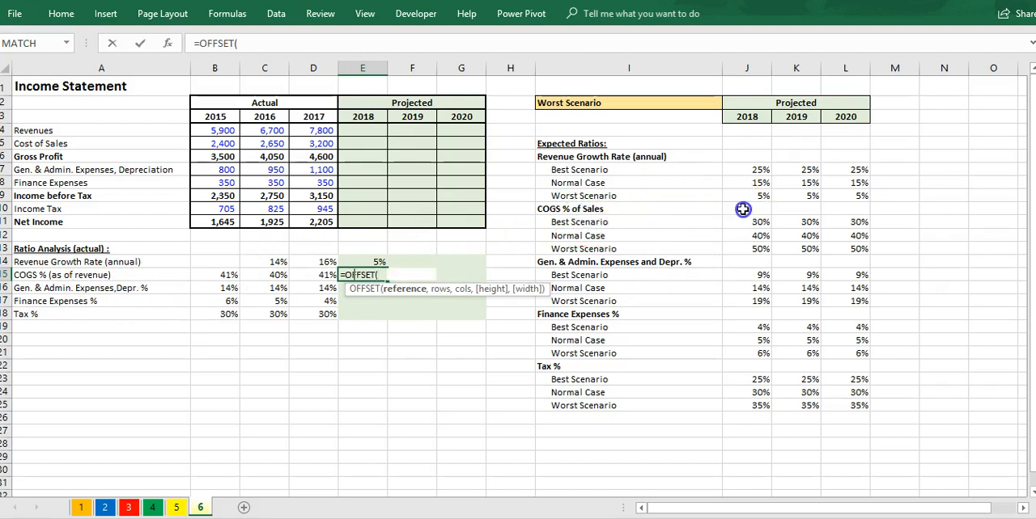
left_click(743, 210)
type(",")
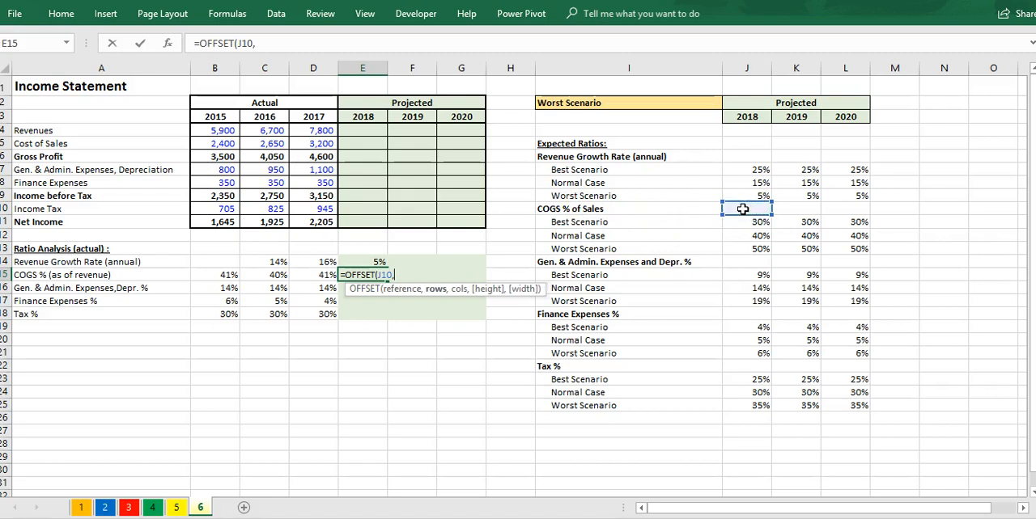
type("mat")
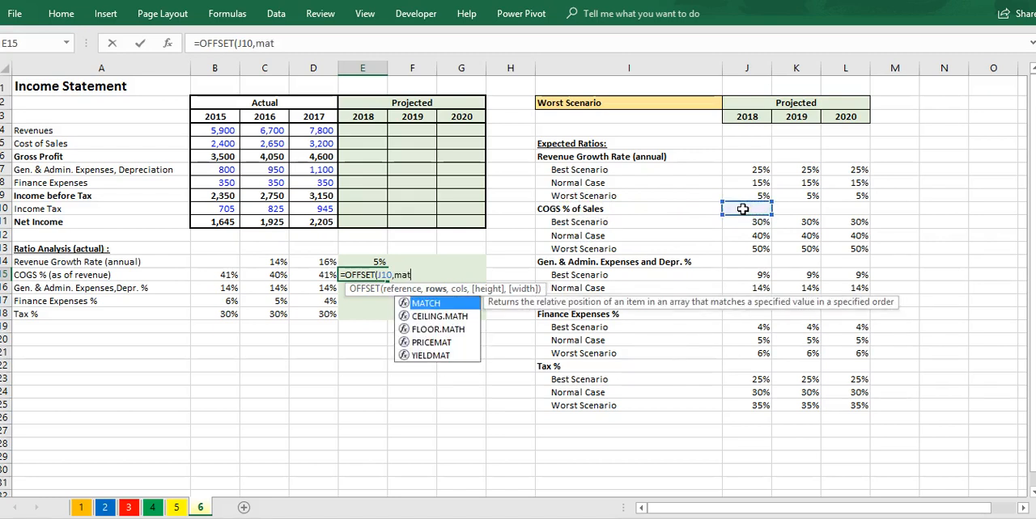
key("Tab")
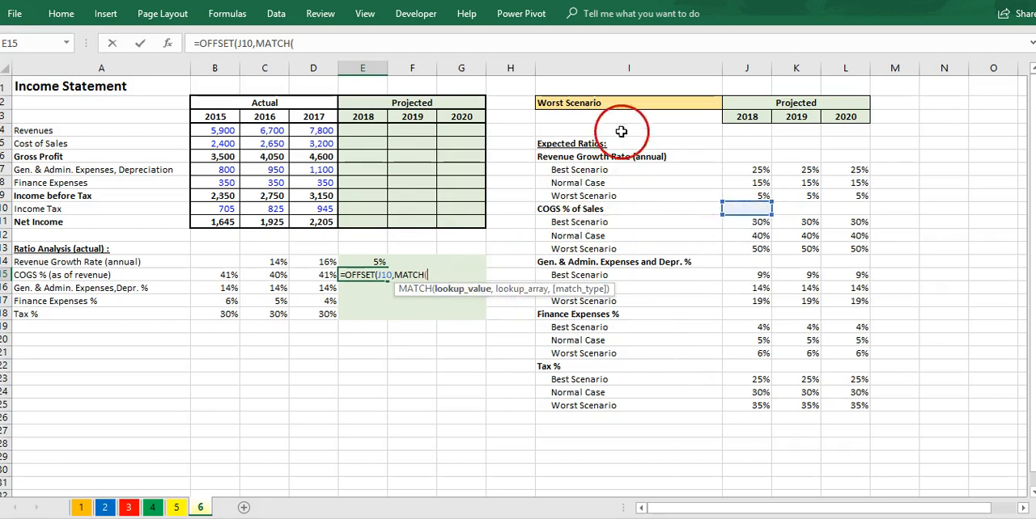
left_click(631, 103)
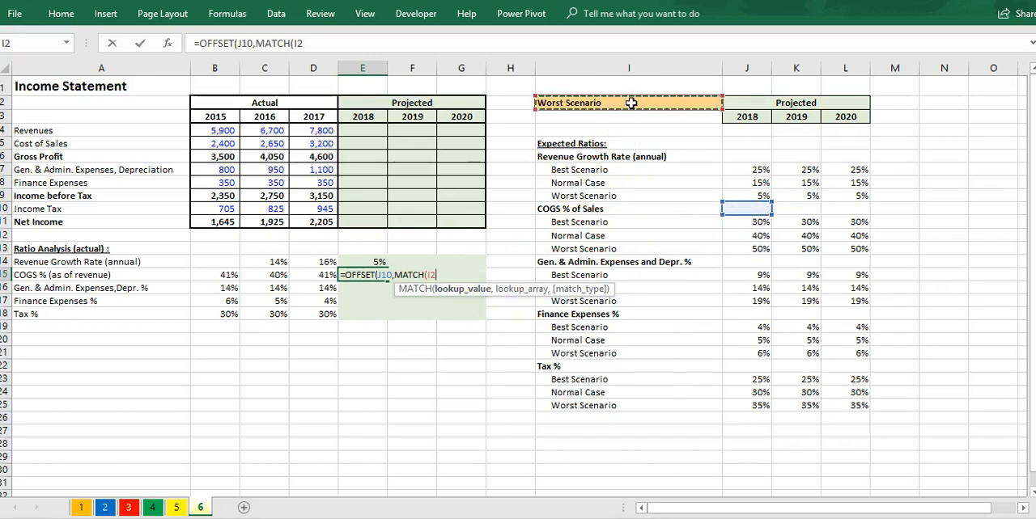
key("F4")
type(",")
Step: Complete the E15 formula with lookup array $I$11:$I$13, match type 0 and column offset 0, and review its references
left_click_drag(718, 219, 626, 234)
key("F4")
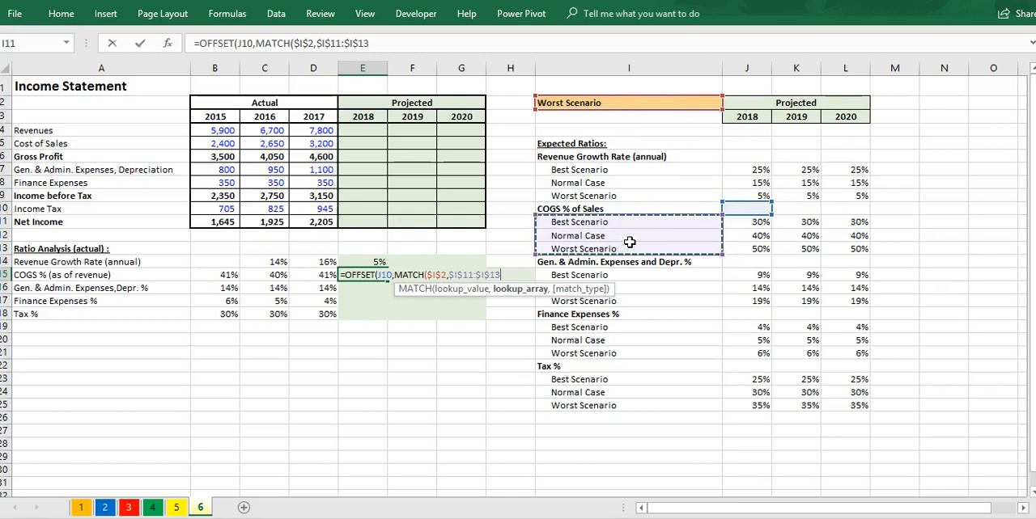
type(",0),")
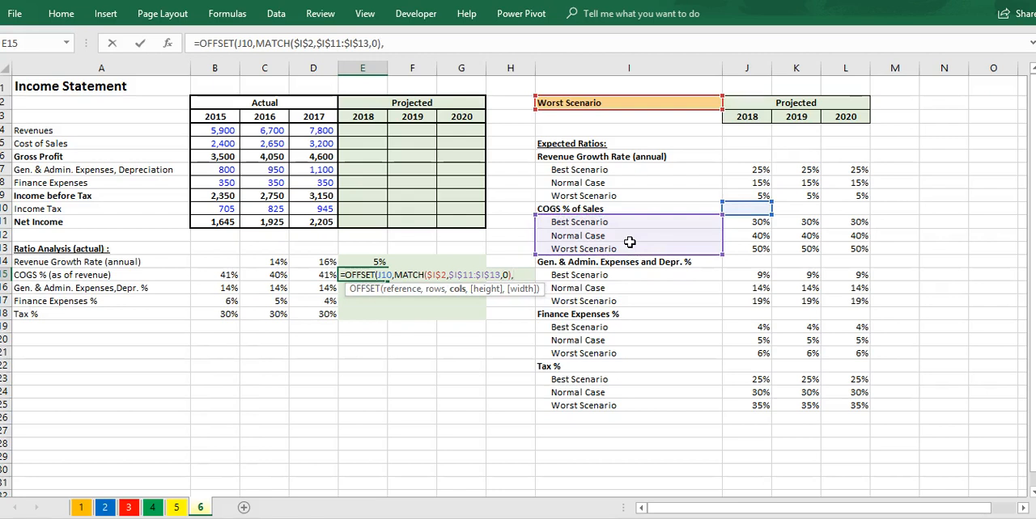
type("0)")
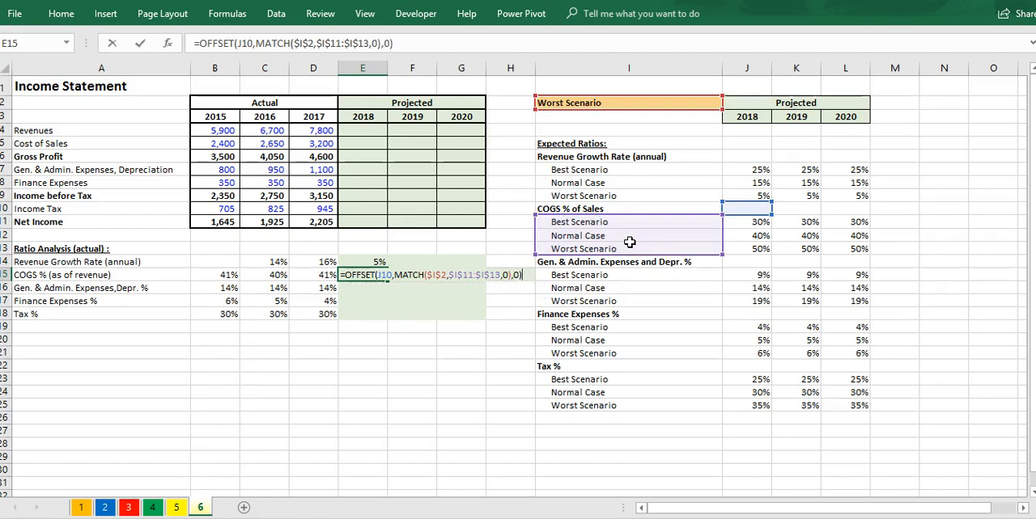
key("ctrl+Return")
key("Down")
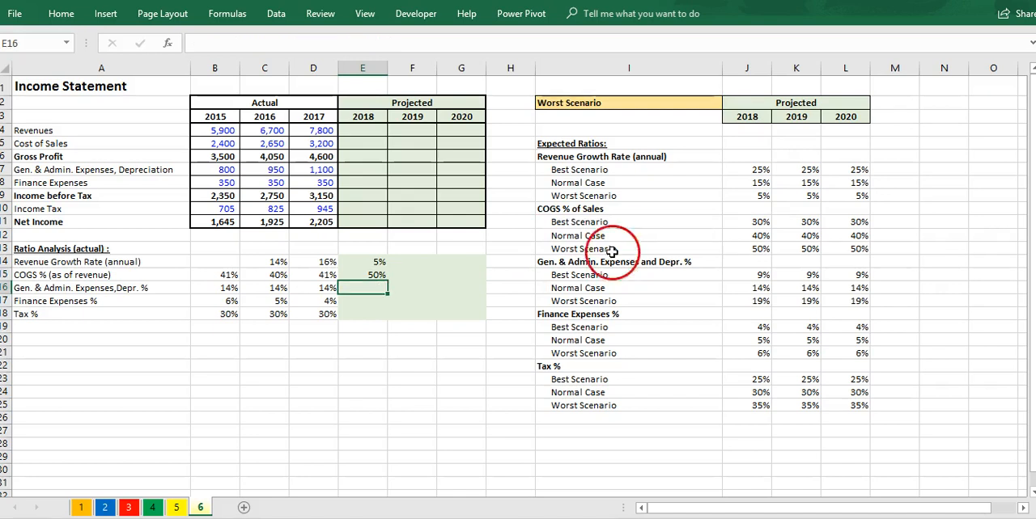
double_click(379, 275)
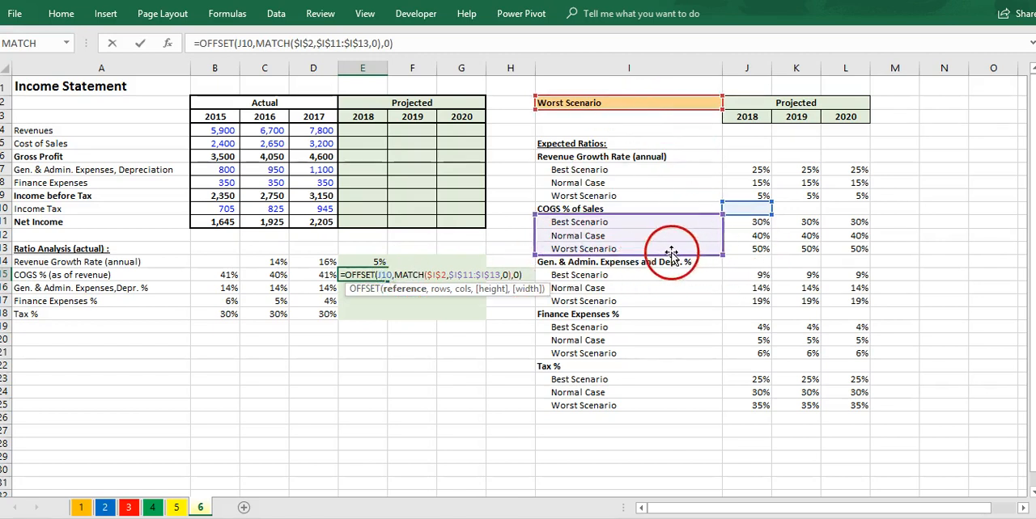
key("ctrl+Return")
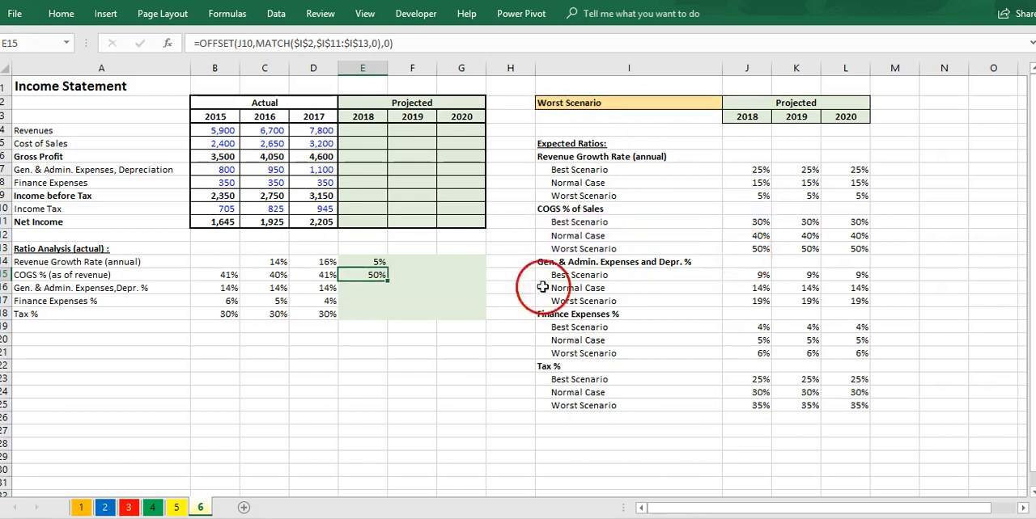
Step: Start the 2018 Gen. & Admin. Expenses, Depr. % formula in E16 as an OFFSET from J14 whose row offset is a MATCH on $I$2
left_click(373, 289)
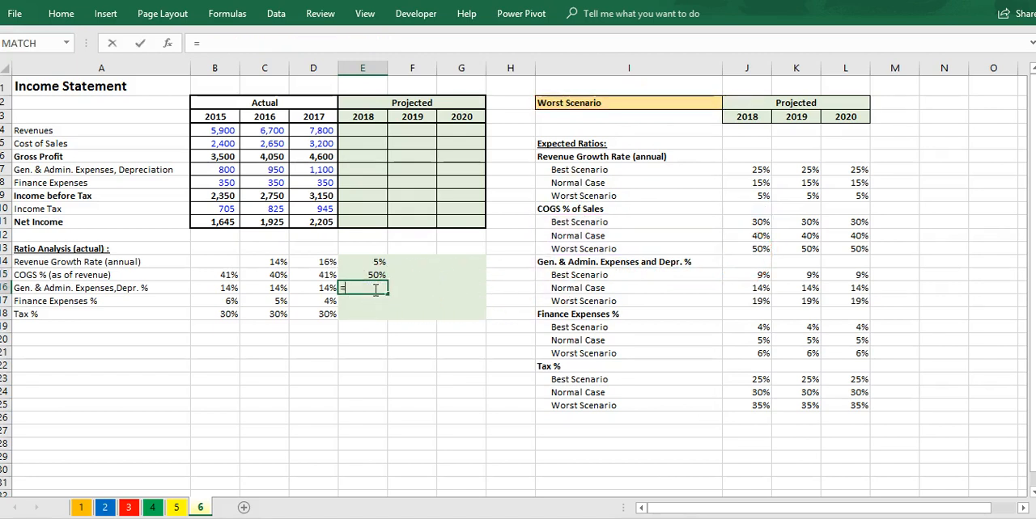
type("=off")
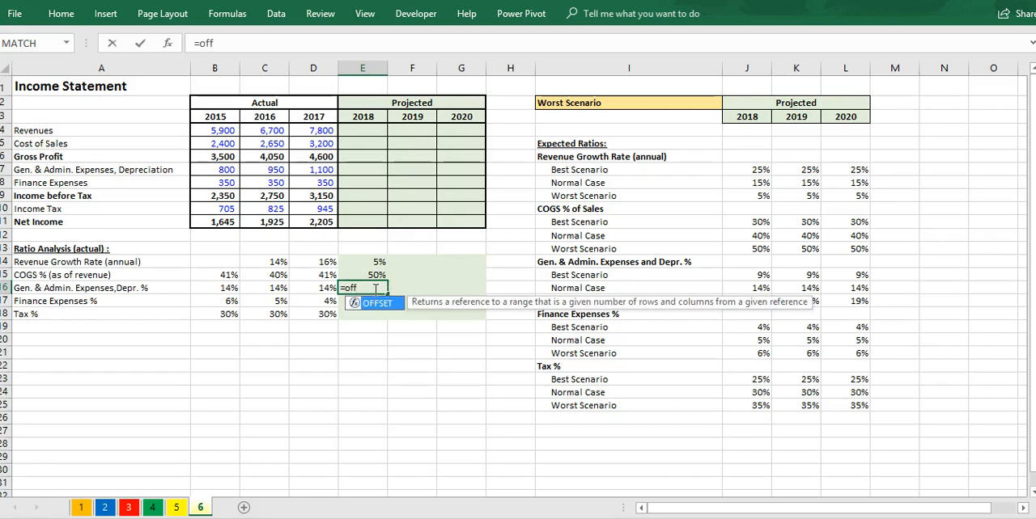
key("Tab")
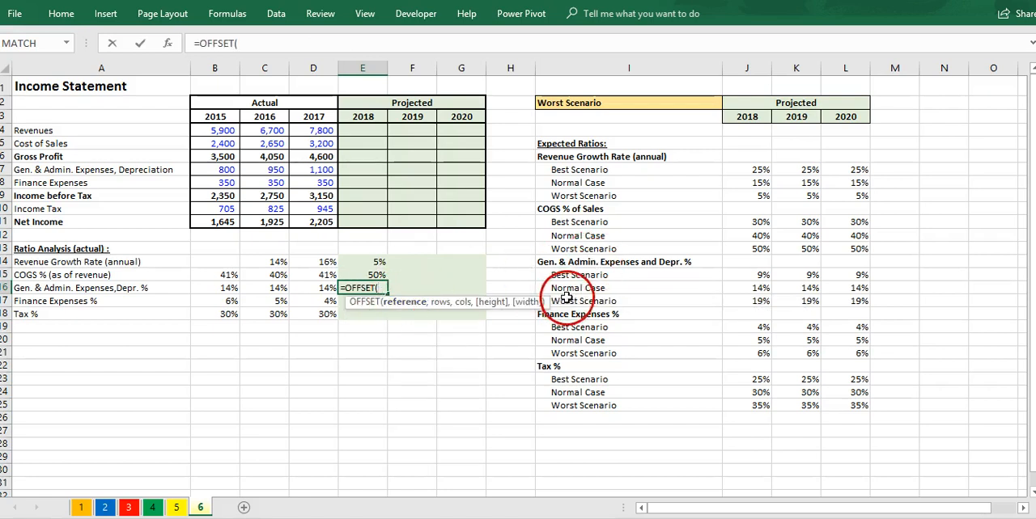
left_click(757, 263)
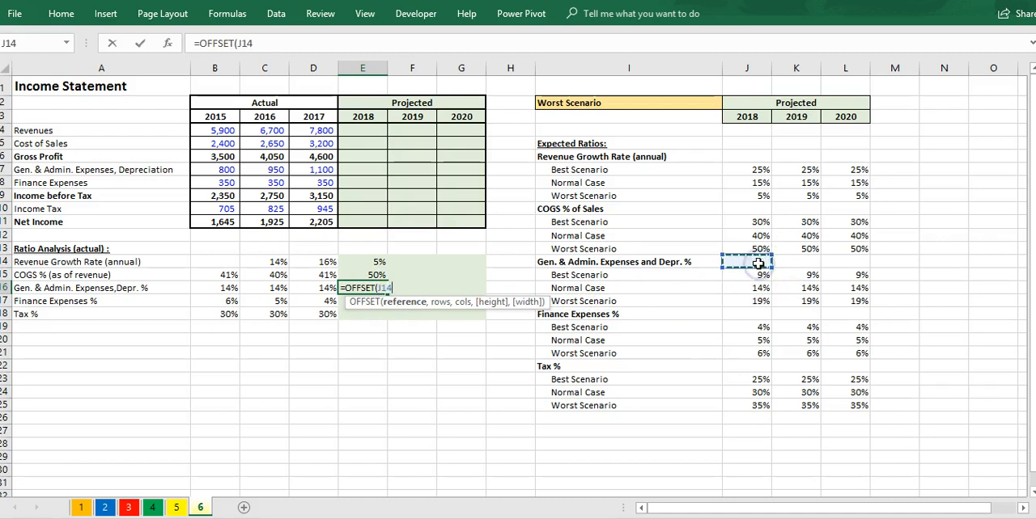
type(",matc")
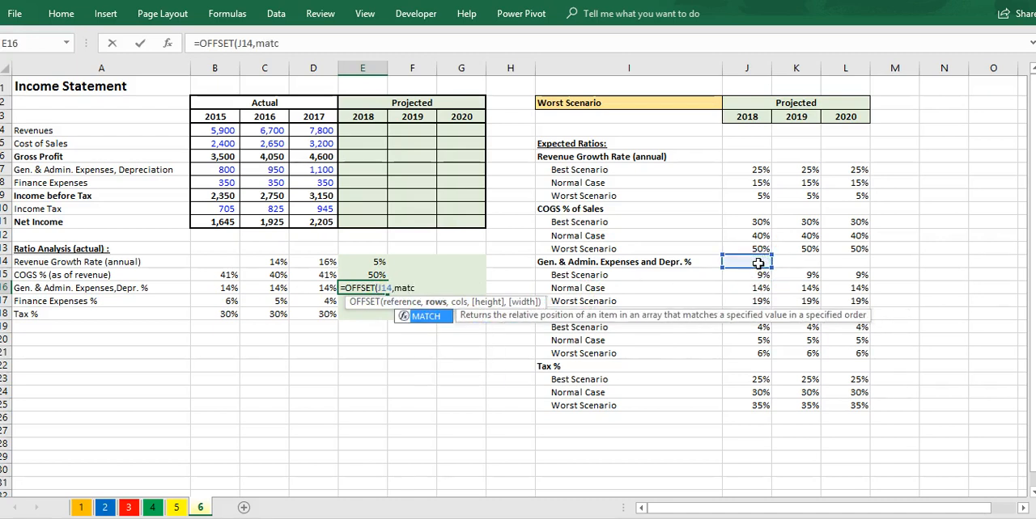
key("Tab")
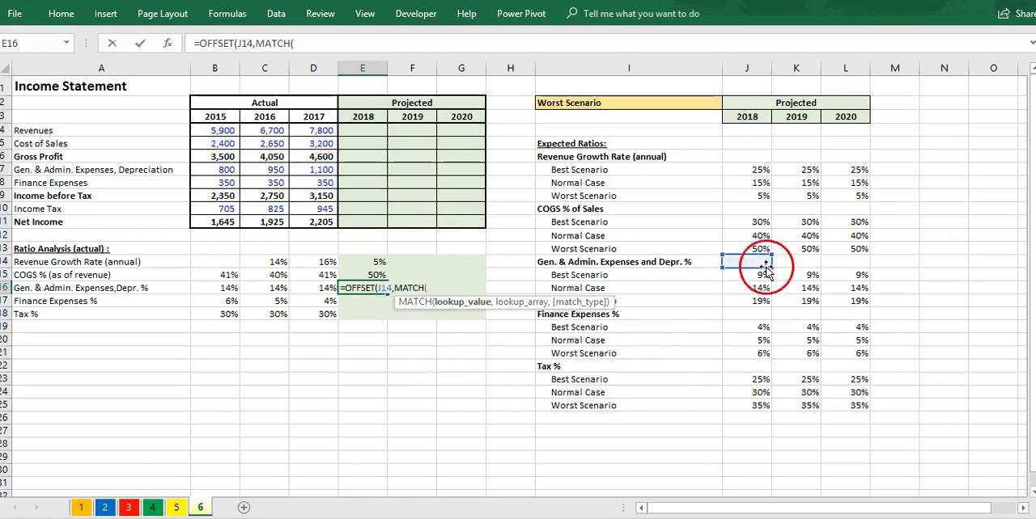
left_click(671, 101)
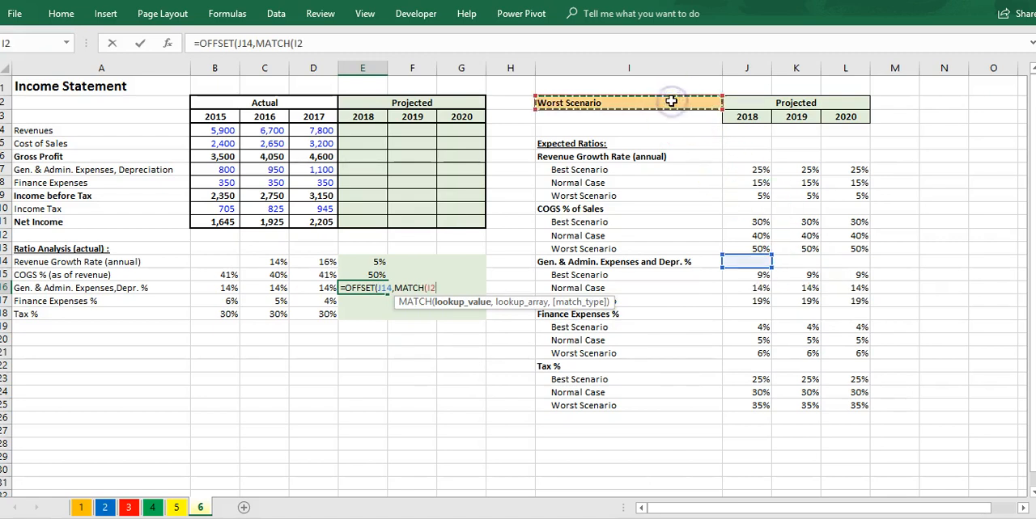
key("F4")
type(",")
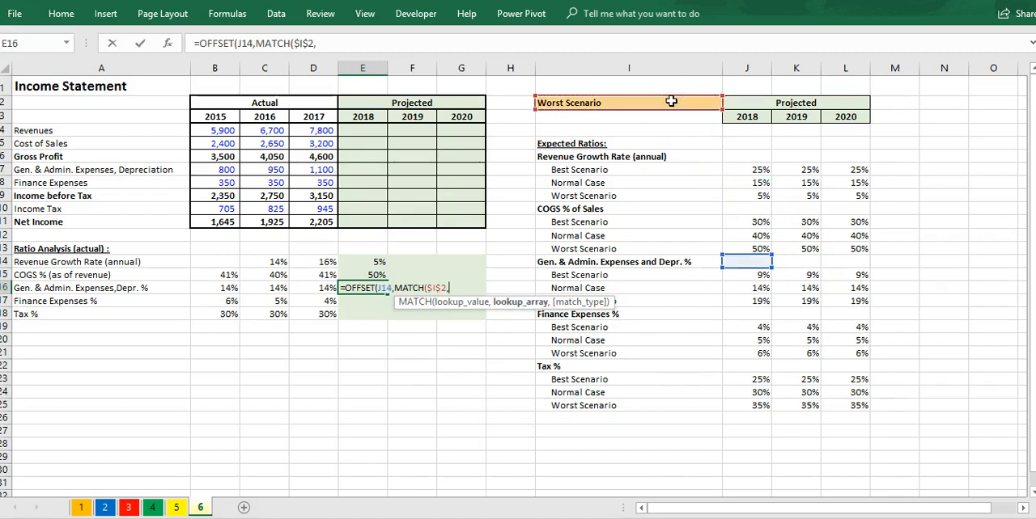
Step: Complete the E16 formula with lookup array $I$15:$I$17, match type 0 and column offset 0
left_click_drag(670, 275, 667, 299)
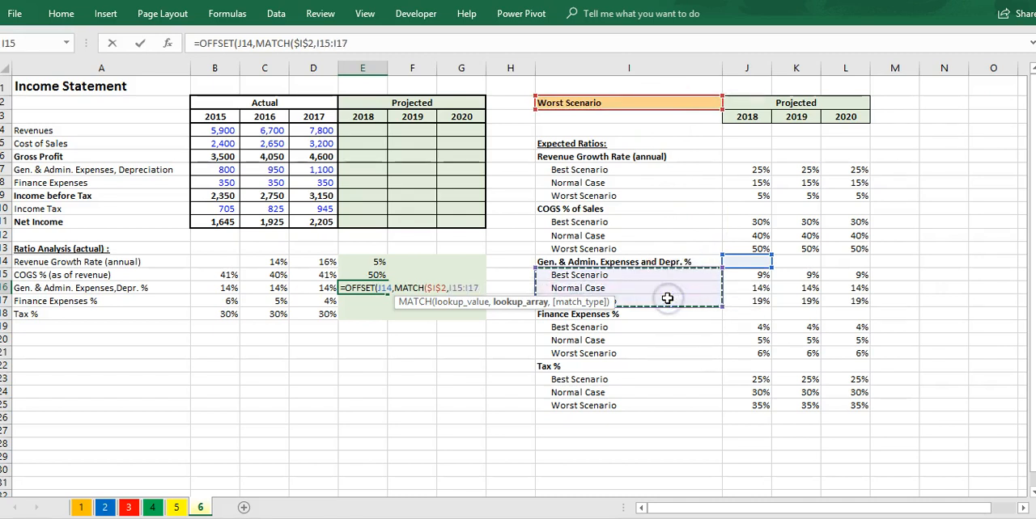
key("F4")
type(",0")
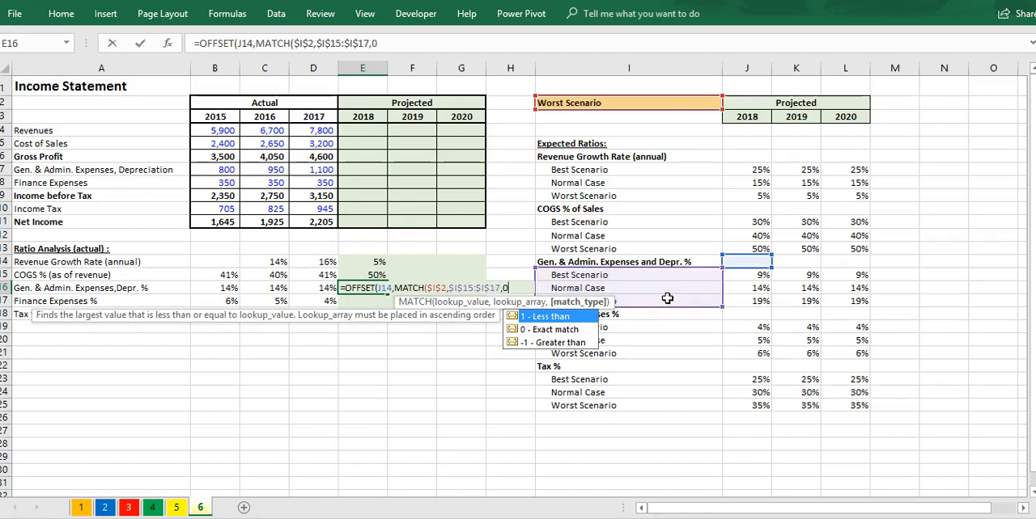
type("),")
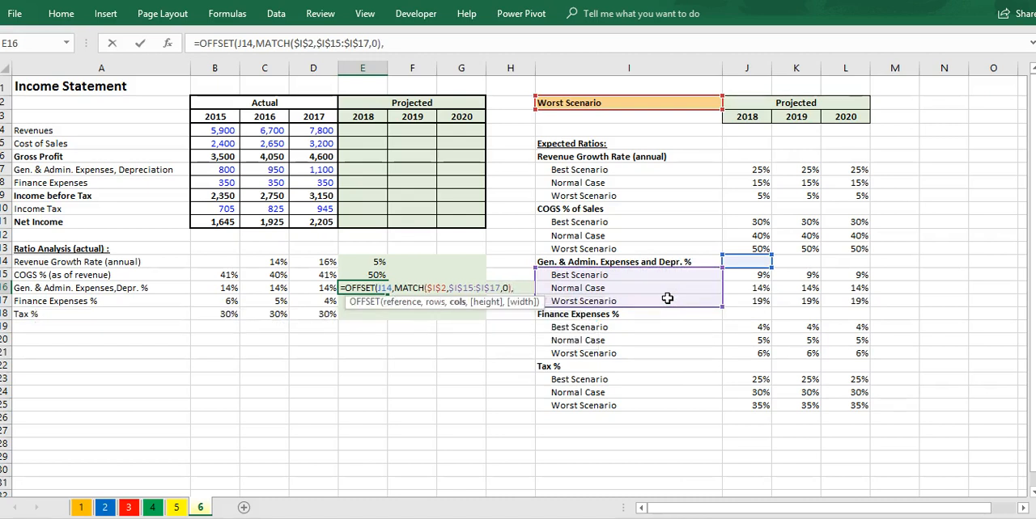
type("0)")
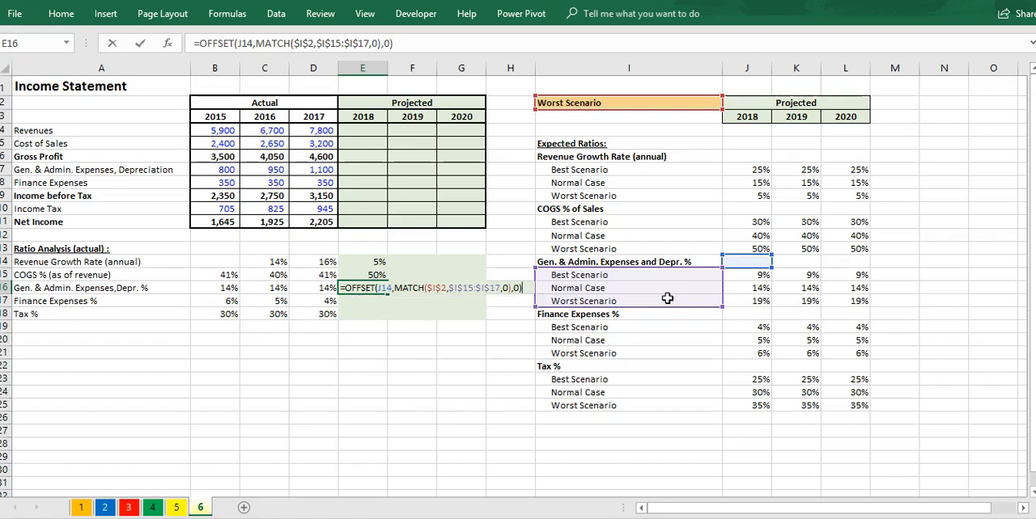
key("ctrl+Return")
Step: Start the 2018 Finance Expenses % formula in E17 as an OFFSET from J18 whose row offset is a MATCH on $I$2
key("Down")
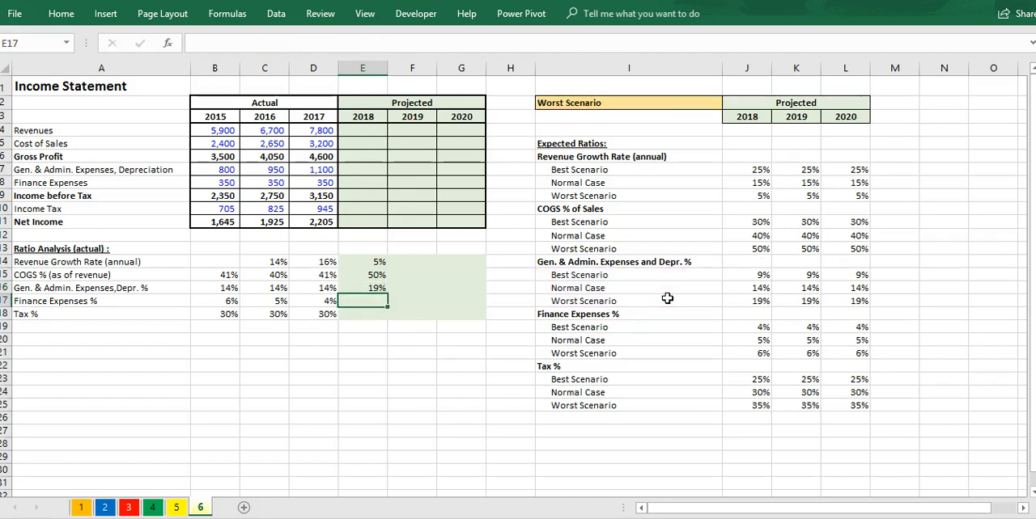
type("=")
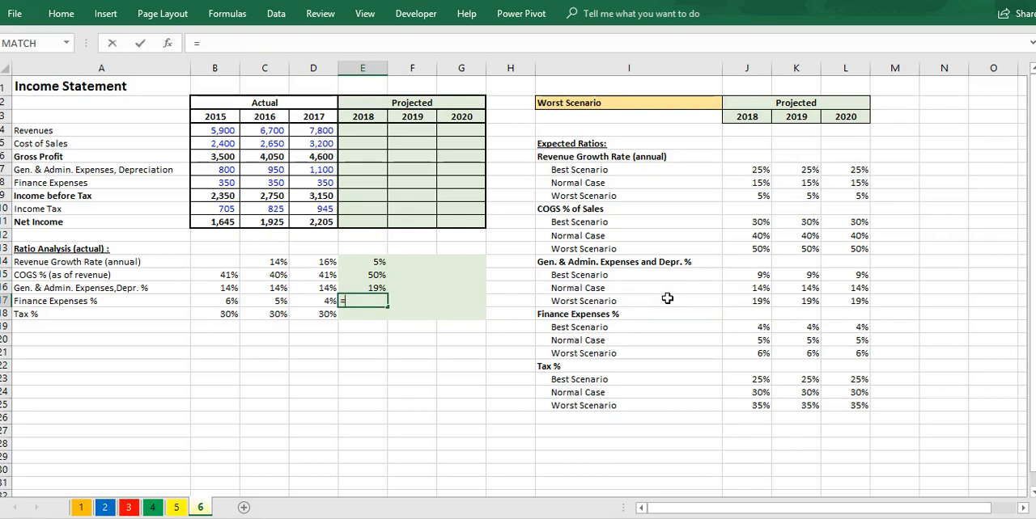
type("o")
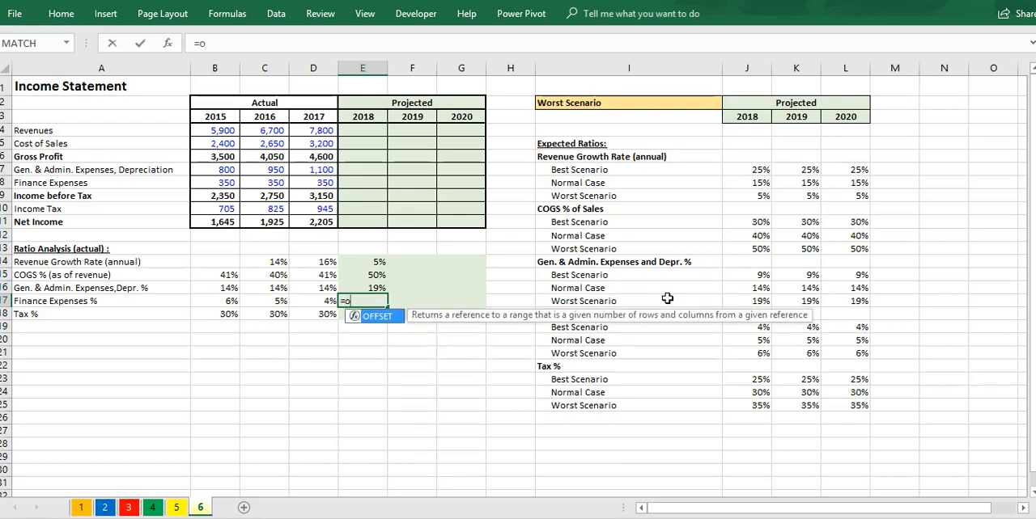
type("ff")
key("Tab")
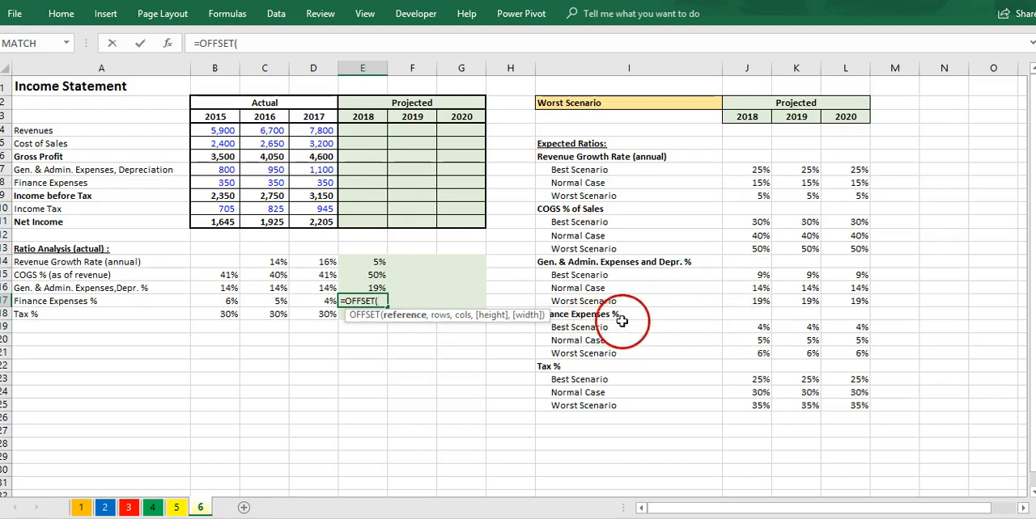
left_click(749, 316)
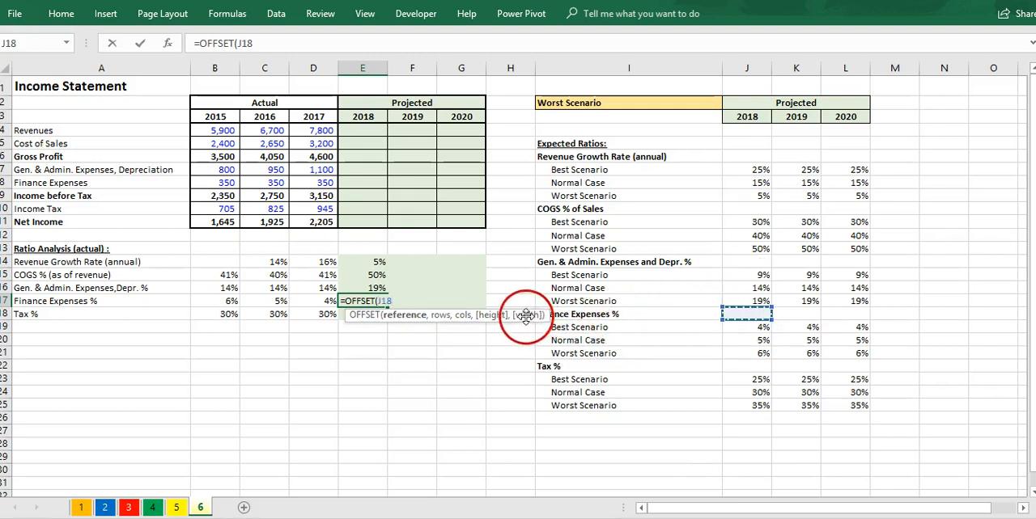
left_click_drag(524, 316, 507, 354)
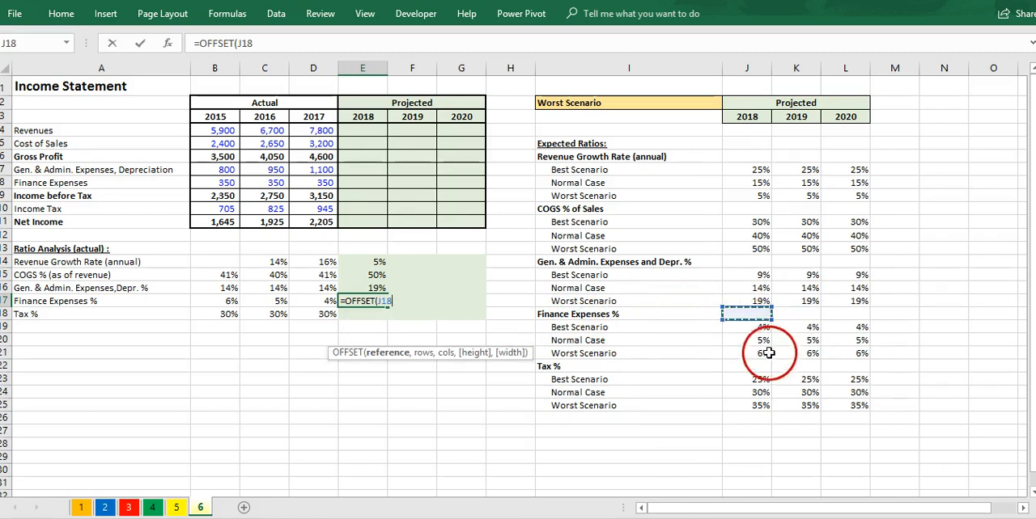
type(",mat")
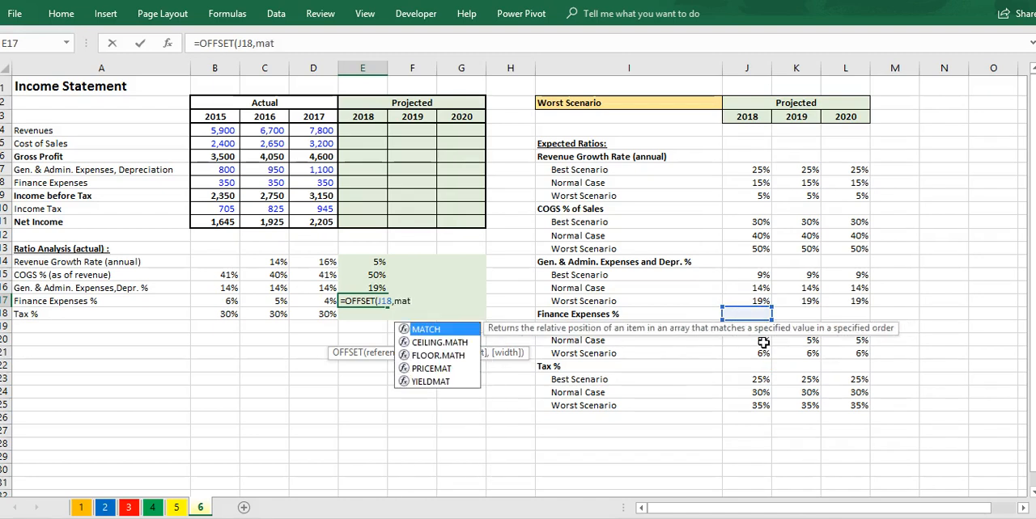
key("Tab")
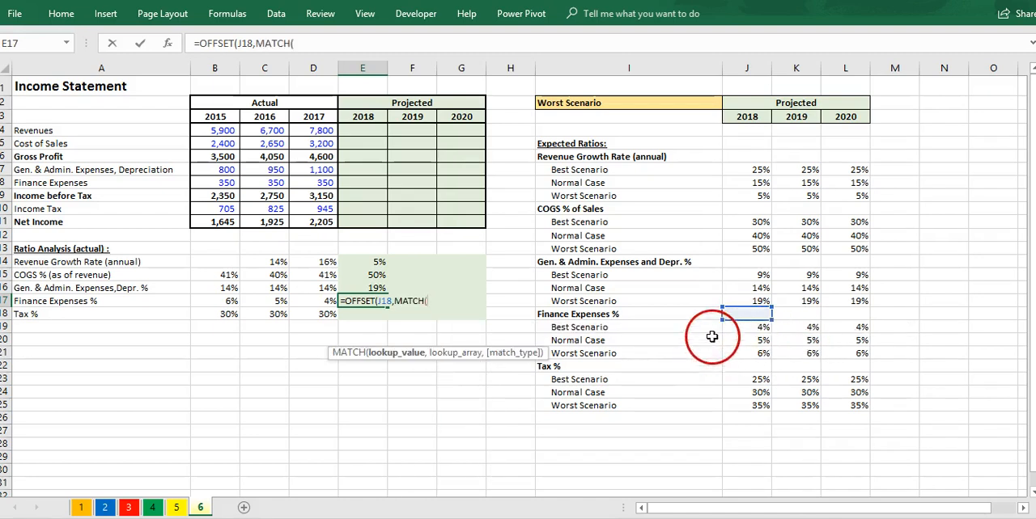
left_click(659, 106)
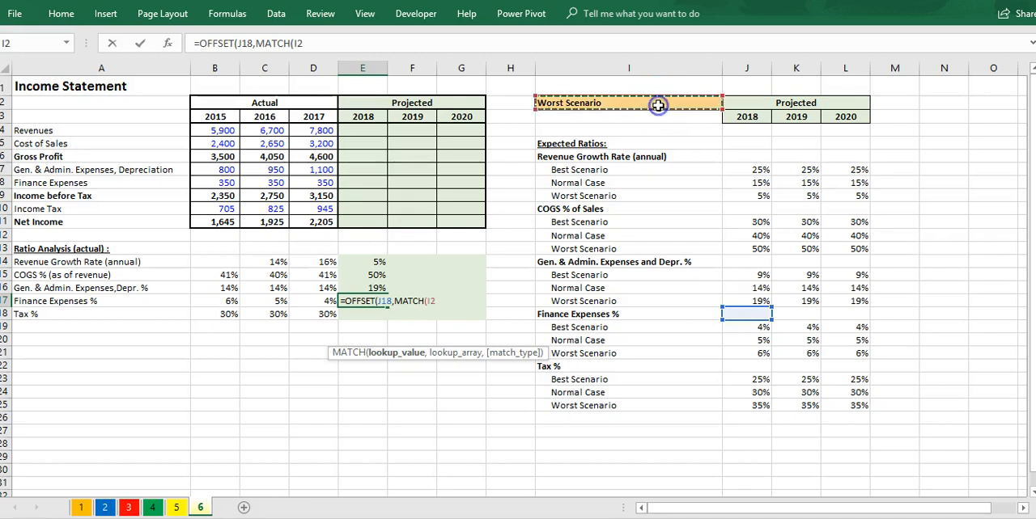
key("F4")
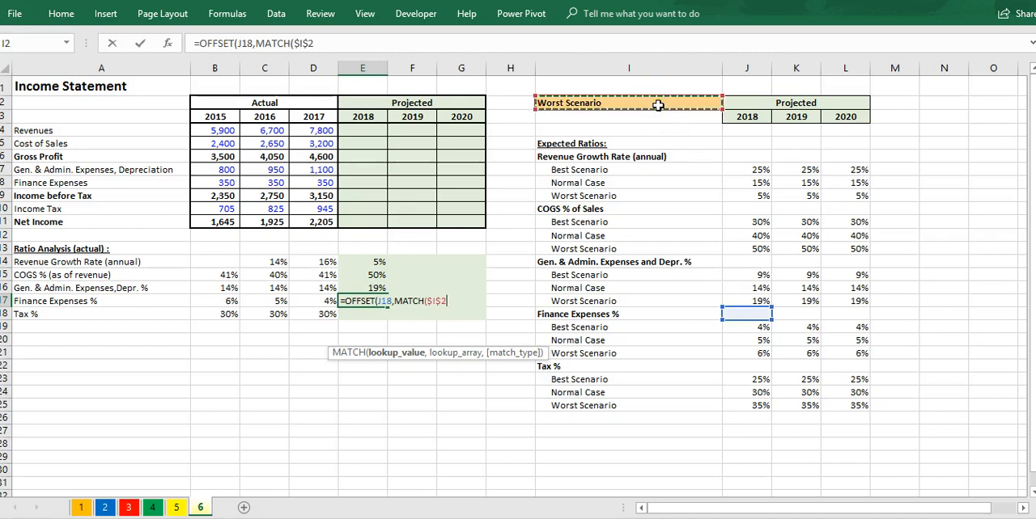
type(",")
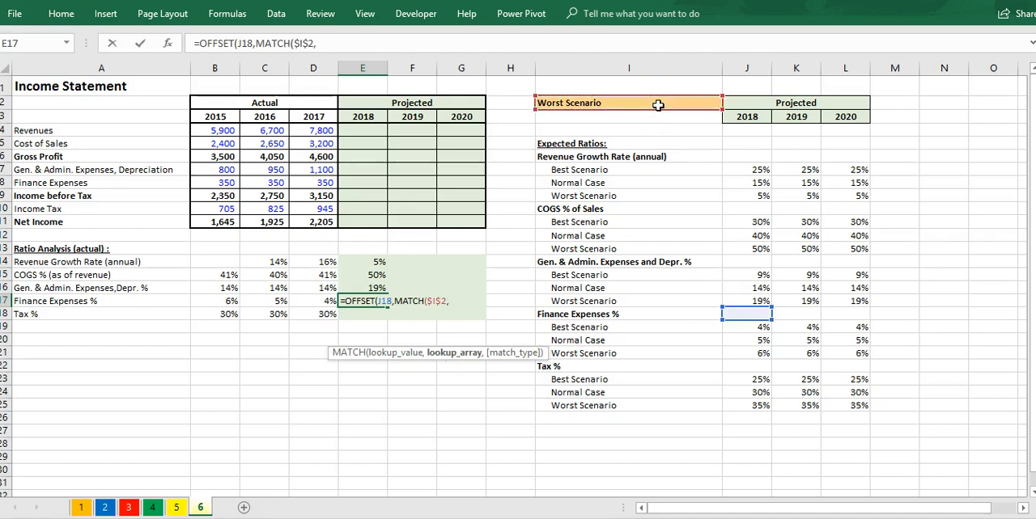
Step: Complete the E17 formula with lookup array $I$19:$I$21, match type 0 and column offset 0
left_click_drag(665, 338, 657, 350)
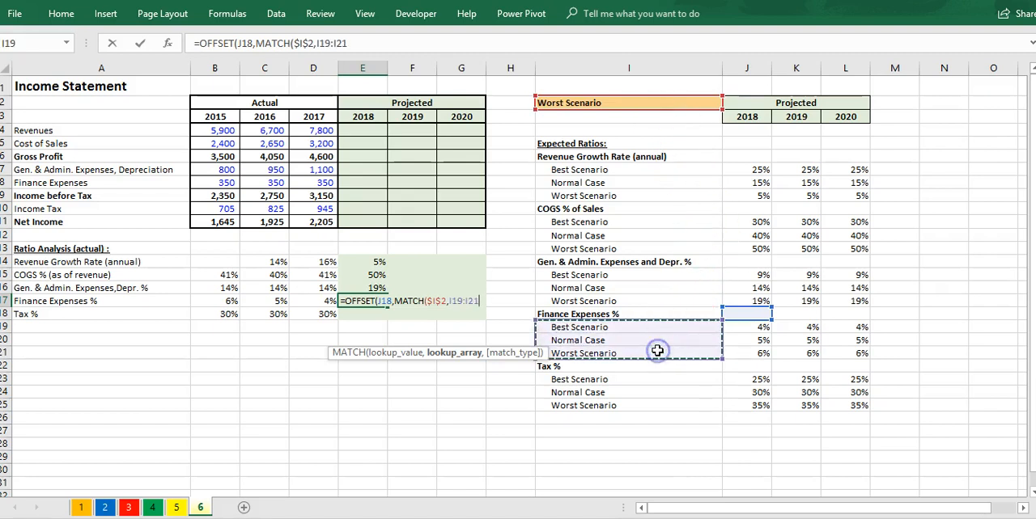
key("F4")
type(",")
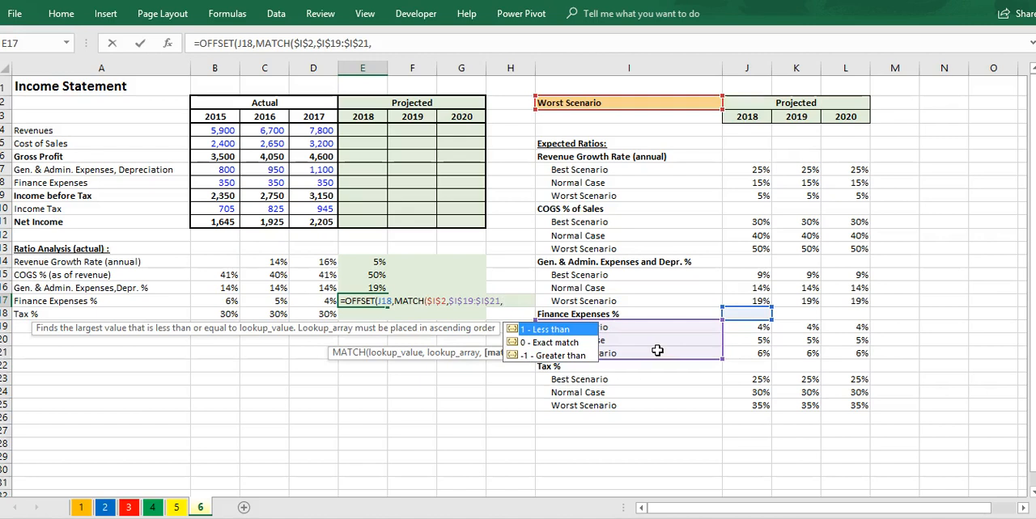
type("0),")
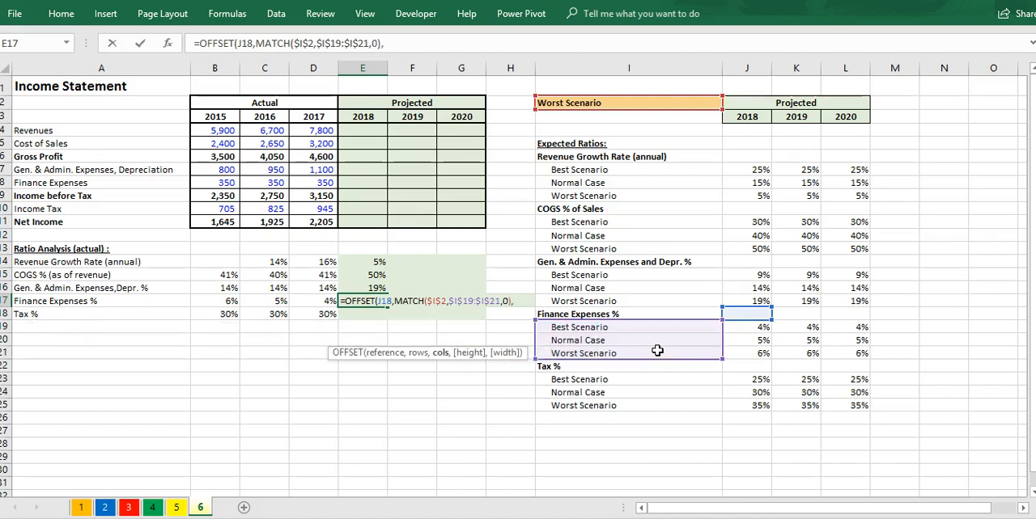
type("0)")
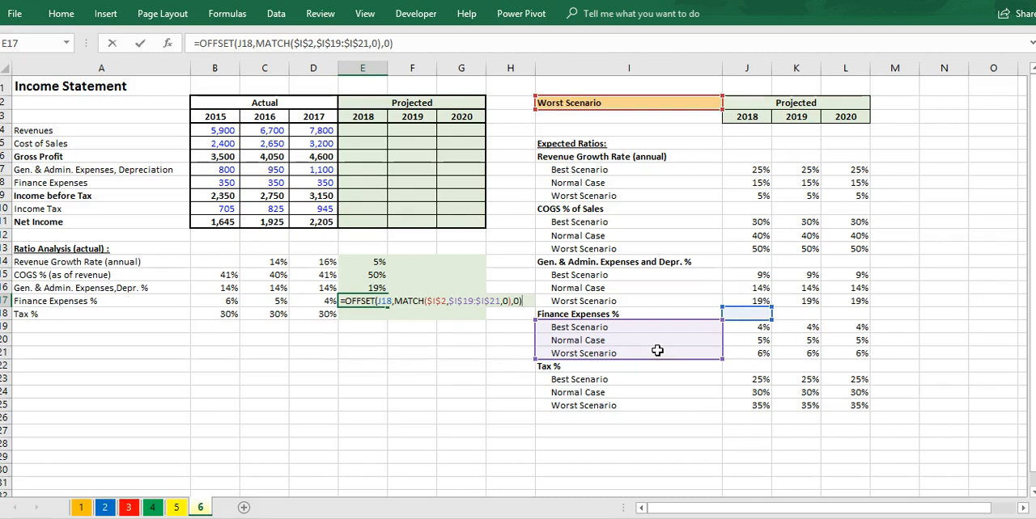
key("ctrl+Return")
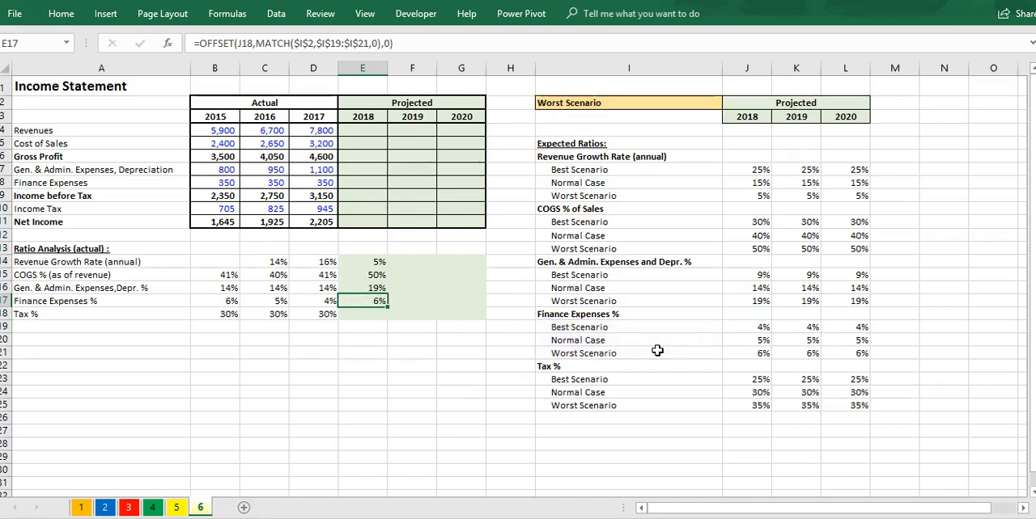
Step: Start the 2018 Tax % formula in E18 as an OFFSET from J22 whose row offset is a MATCH on $I$2
key("Down")
type("=")
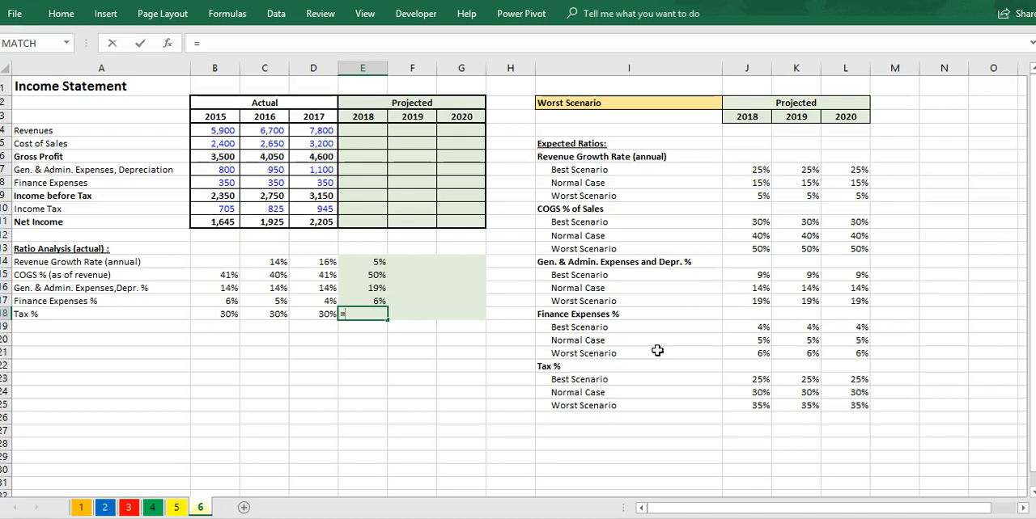
type("off")
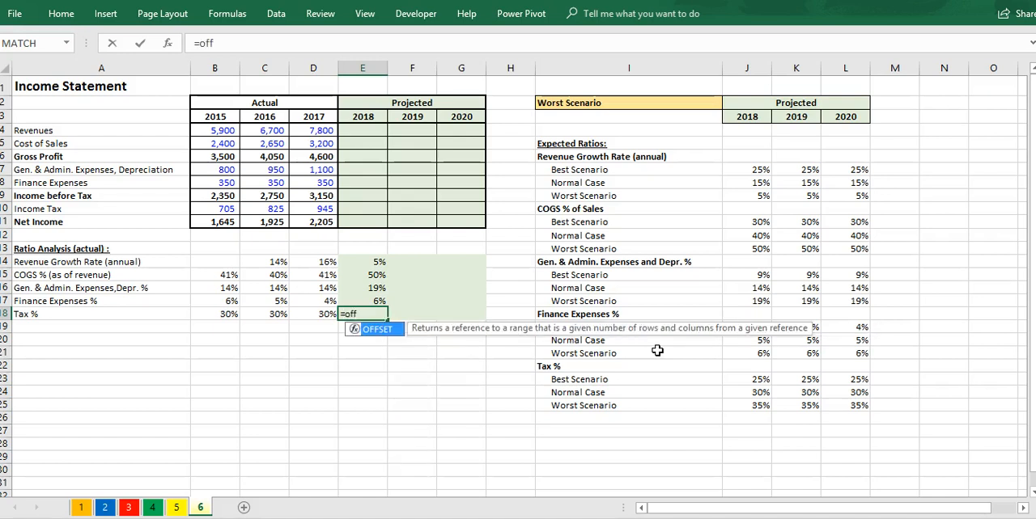
key("Tab")
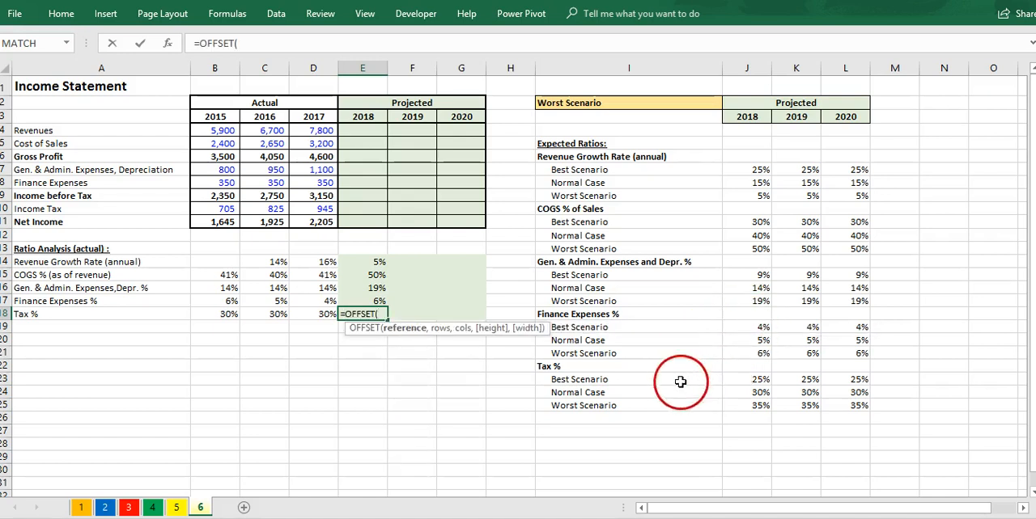
left_click(762, 369)
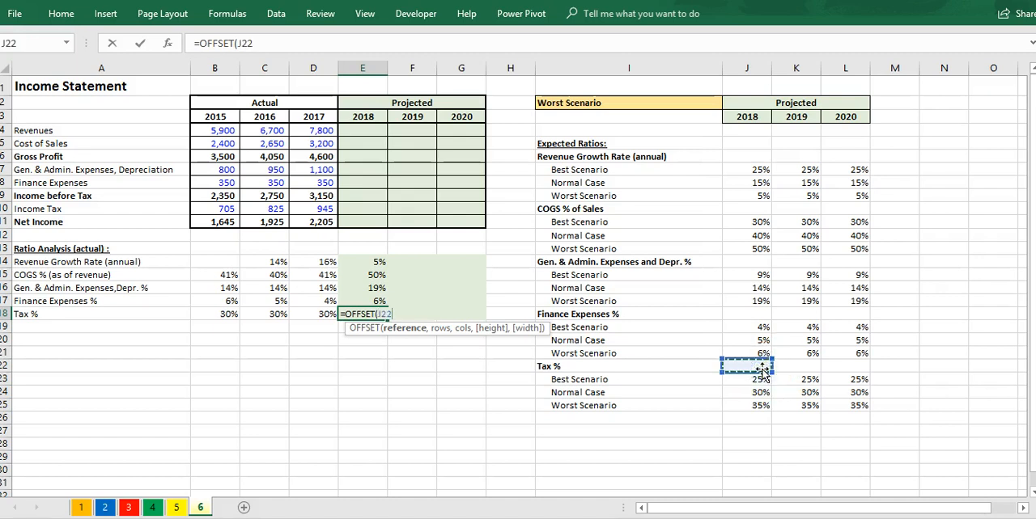
type(",mat")
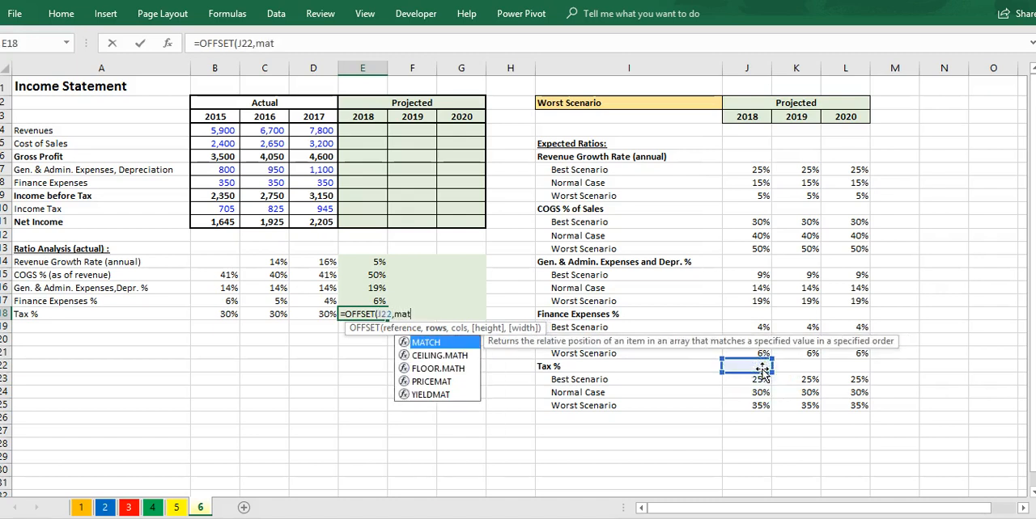
key("Tab")
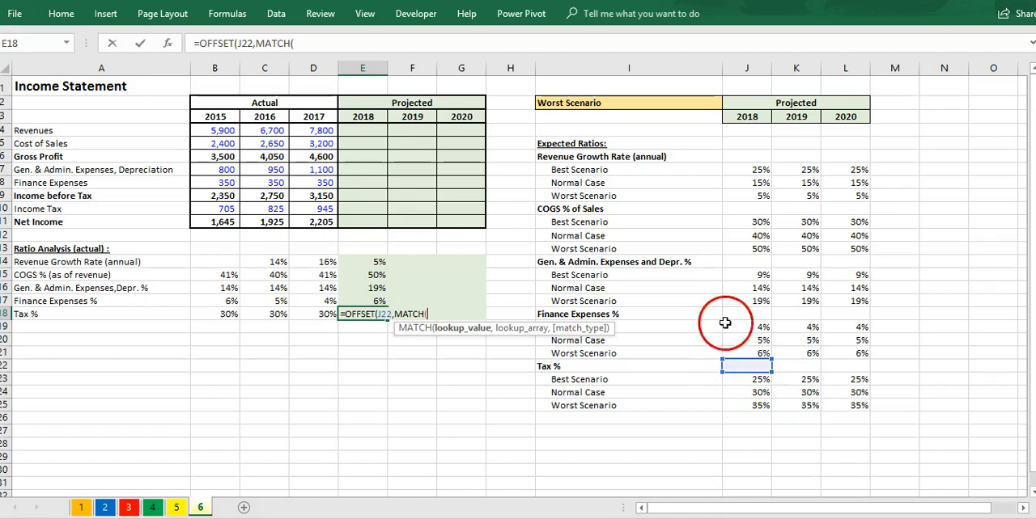
left_click(680, 112)
key("F4")
type(",")
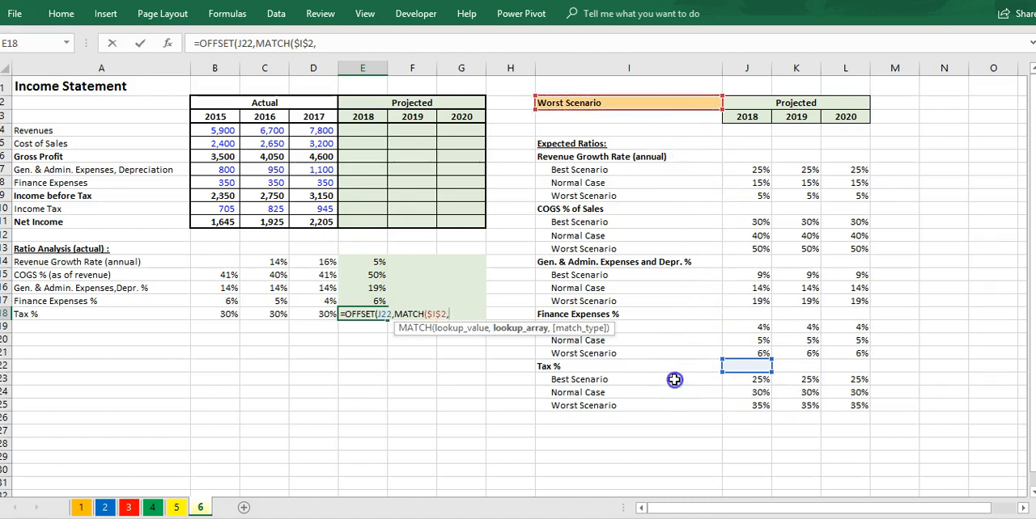
Step: Complete the E18 formula with lookup array $I$23:$I$25, match type 0 and column offset 0
left_click_drag(671, 379, 670, 405)
key("F4")
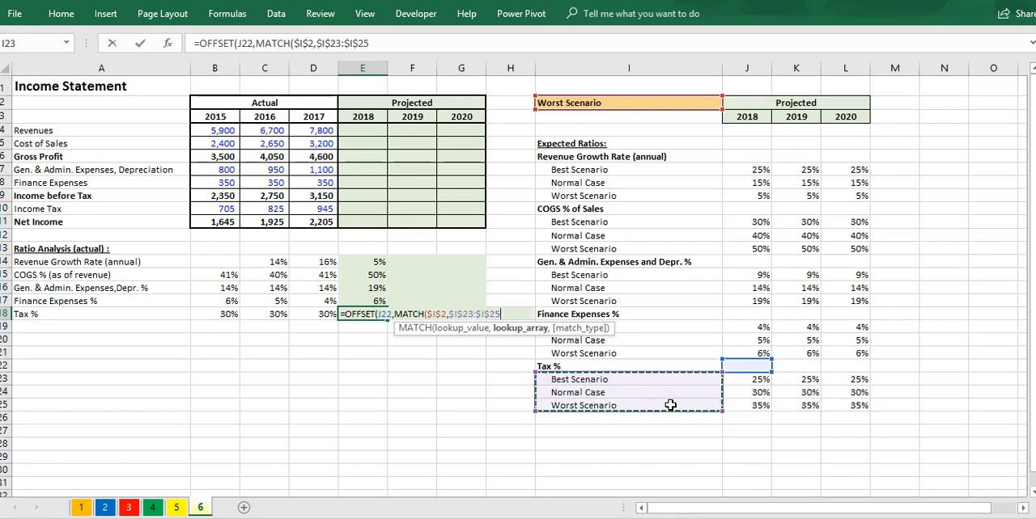
type(",0),0)")
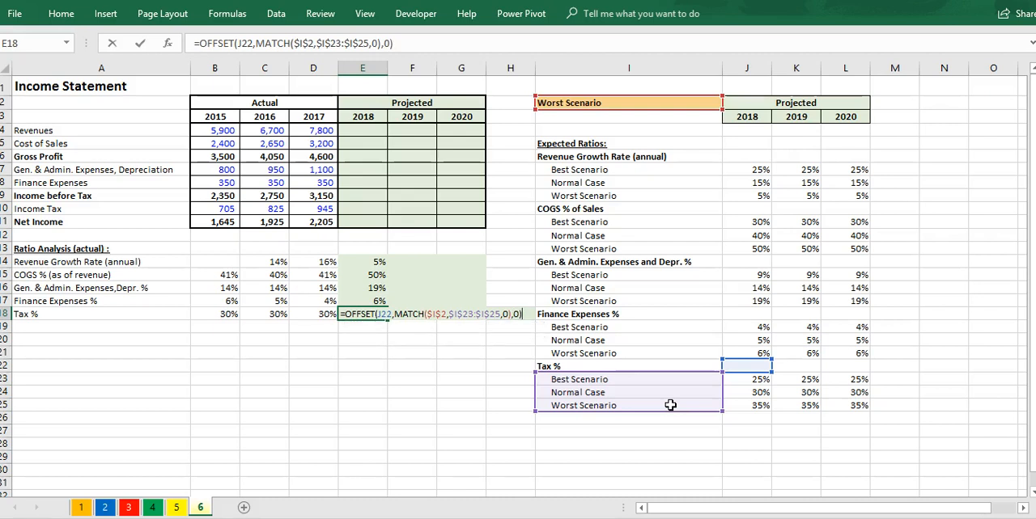
key("ctrl+Return")
Step: Fill the 2018 ratio formulas in E14:E18 across to the 2019 and 2020 columns, F14:G18
left_click_drag(368, 262, 374, 308)
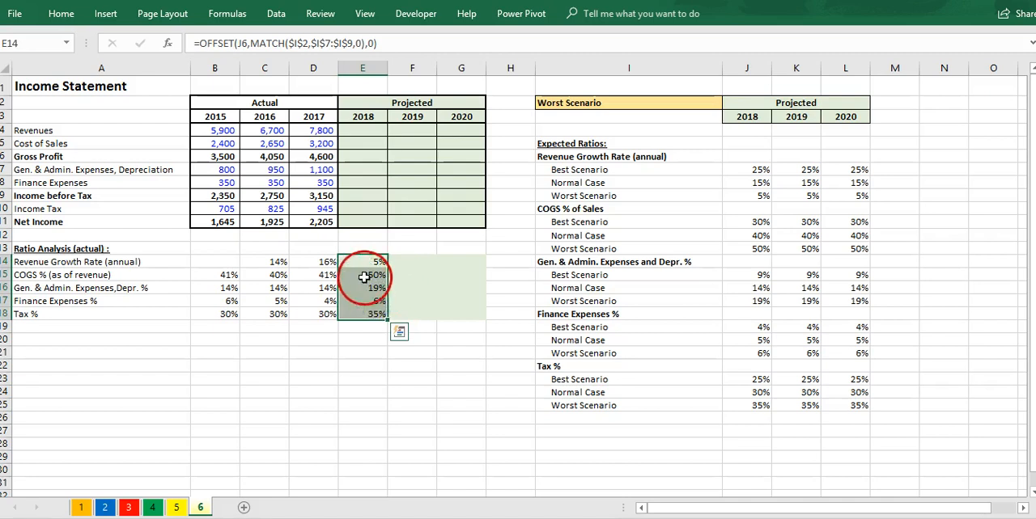
left_click(364, 274)
left_click(374, 261)
left_click(370, 276)
left_click(375, 291)
left_click_drag(374, 262, 478, 322)
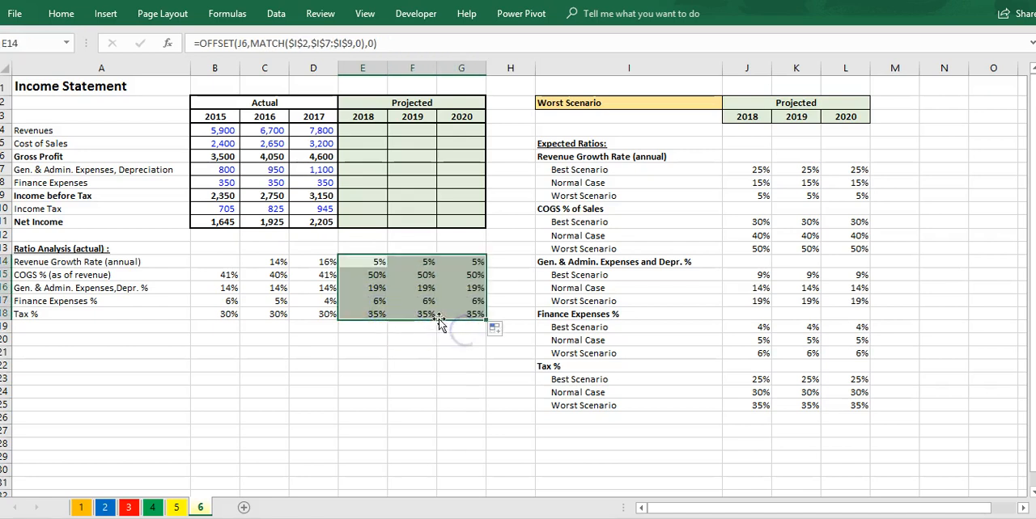
left_click(421, 288)
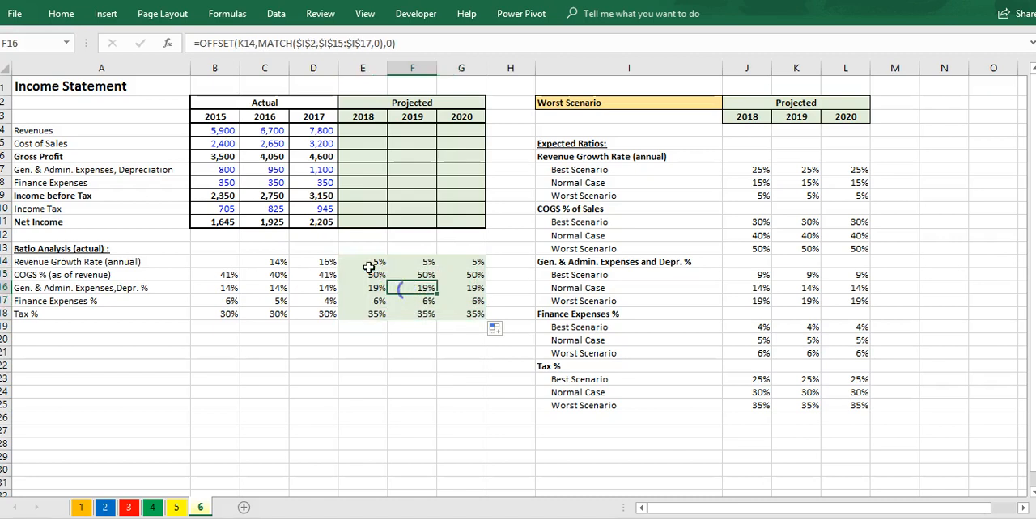
Step: Calculate 2018 Revenues in E4 from 2017 revenues and the growth rate with =D4*(1+E14)
left_click(379, 132)
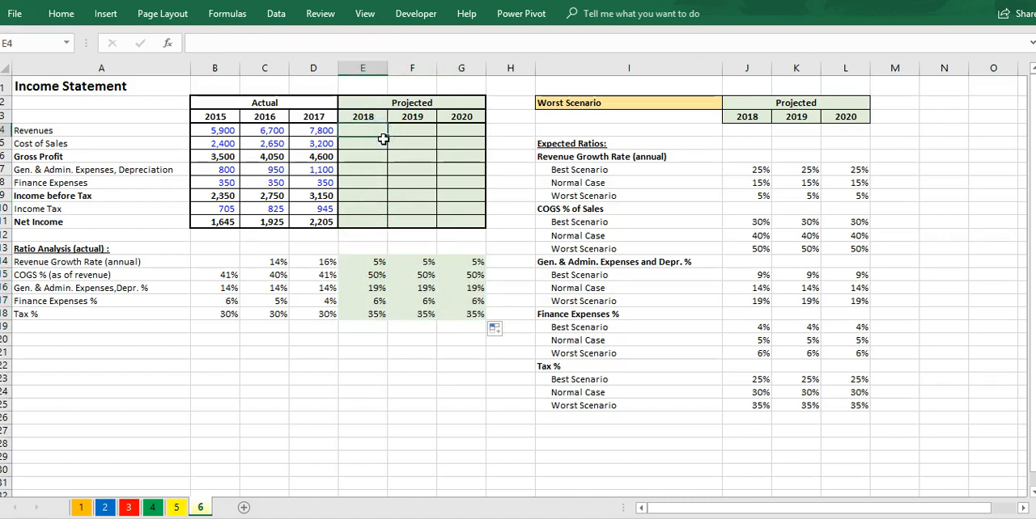
type("=")
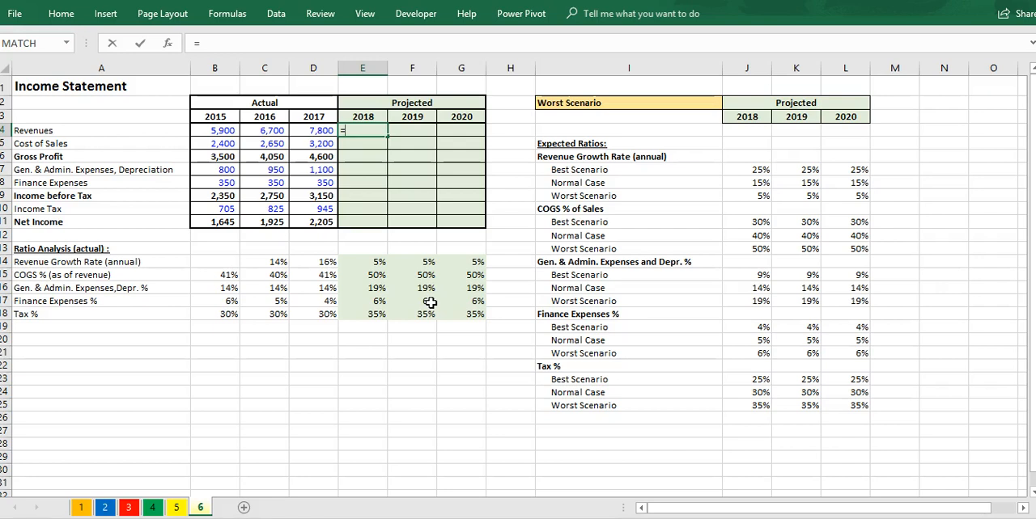
key("Left")
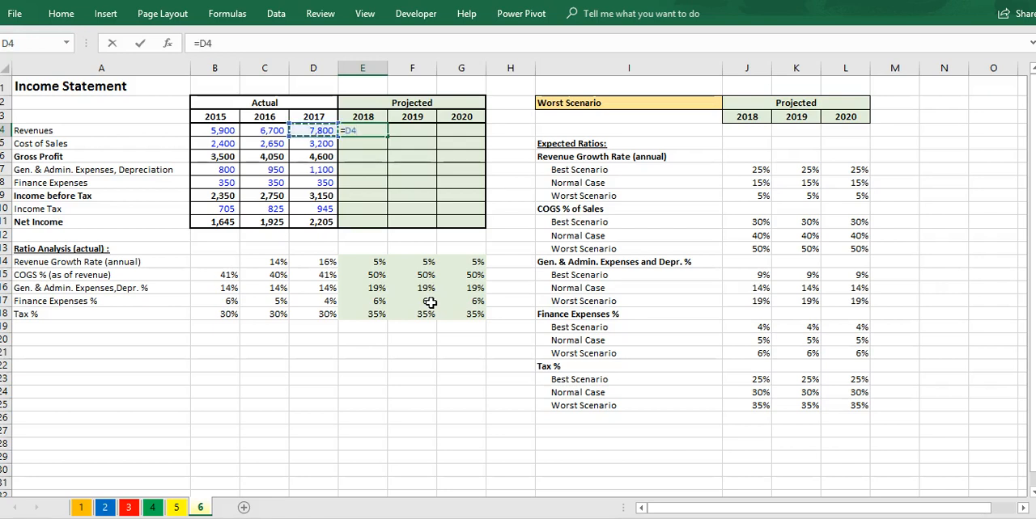
type("*")
left_click(369, 261)
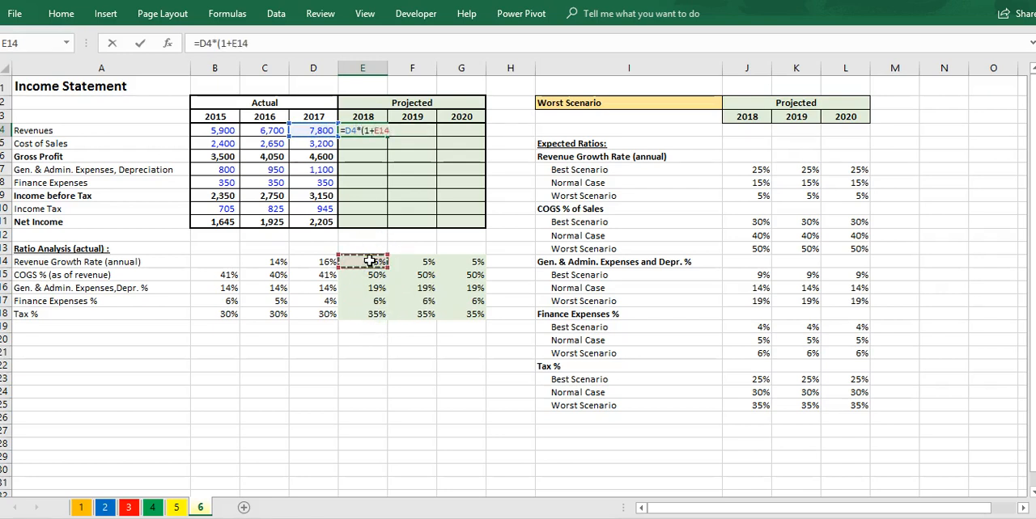
key("Return")
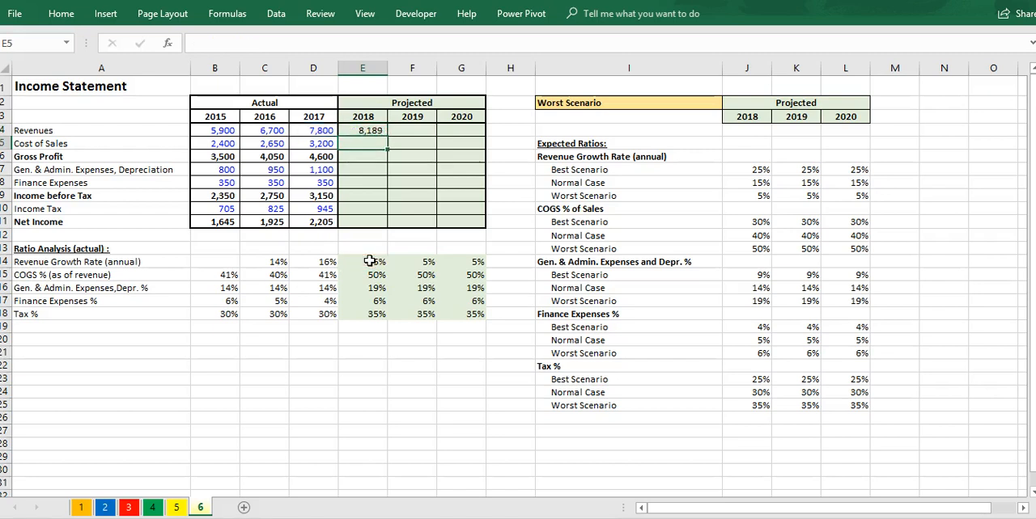
Step: Calculate 2018 Cost of Sales in E5 as revenues times the COGS ratio with =E4*E15
type("=")
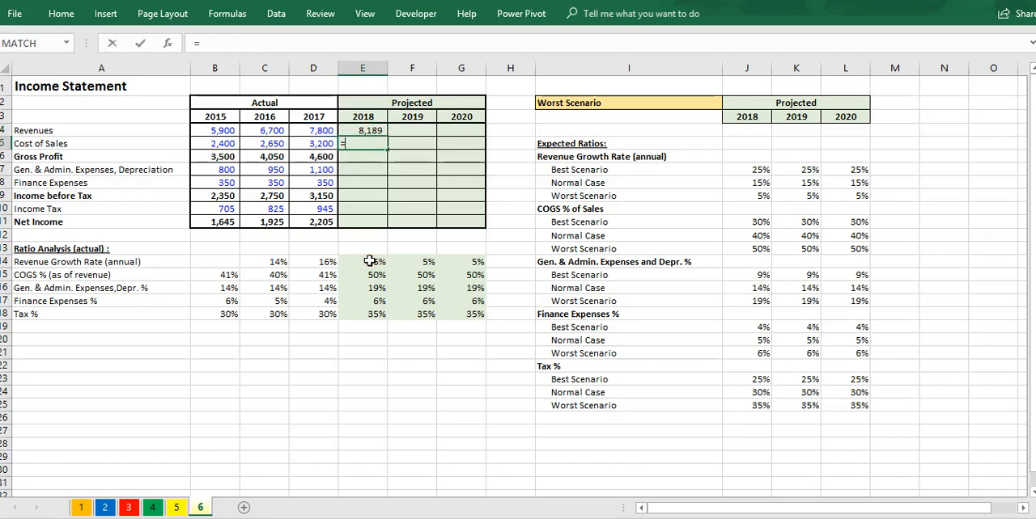
left_click(364, 130)
type("*")
key("Down")
key("Down")
key("Down")
key("Down")
key("Down")
key("Down")
key("Down")
key("Down")
key("Down")
key("Down")
key("Down")
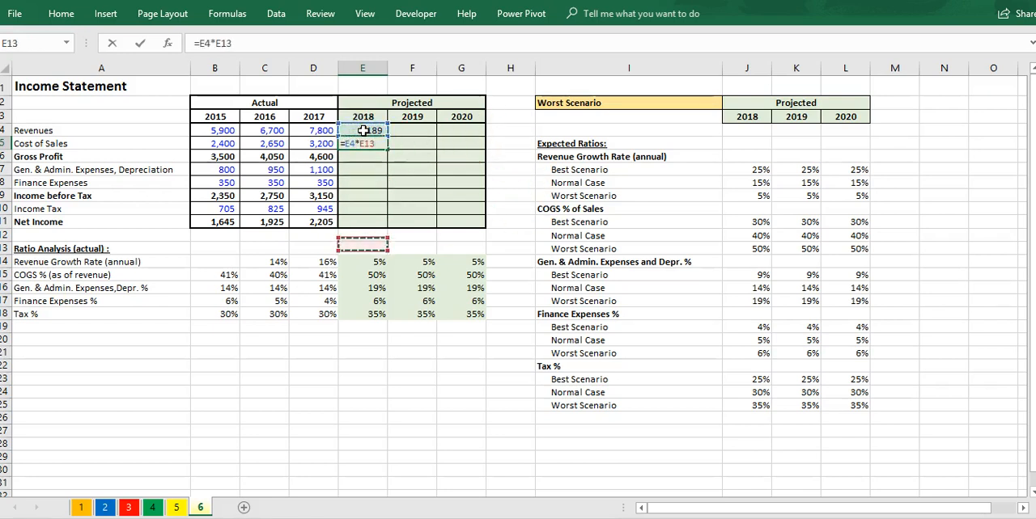
key("Up")
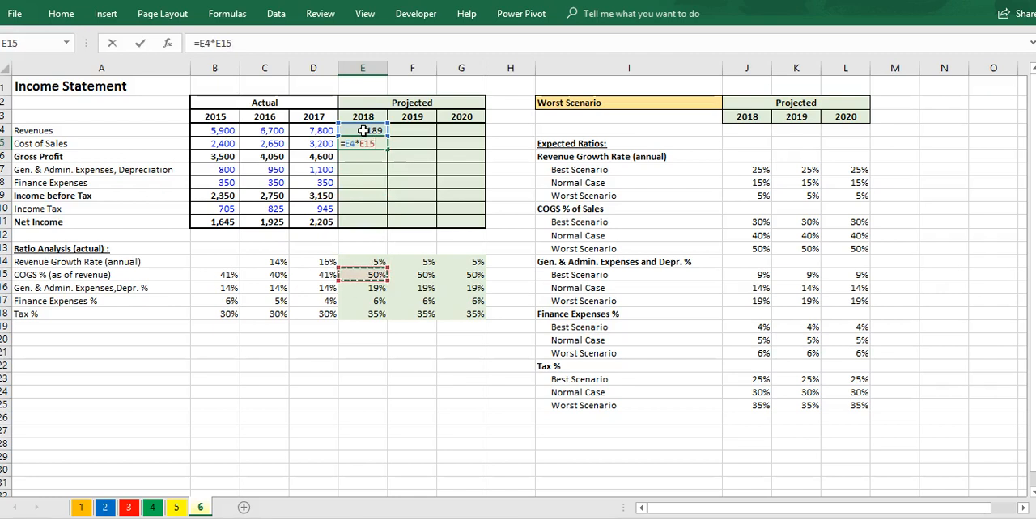
key("Return")
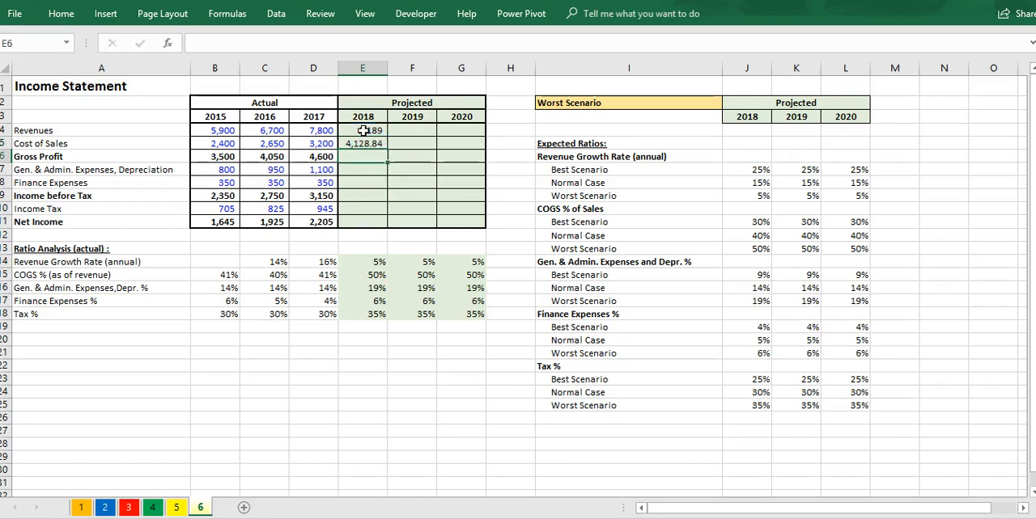
Step: Calculate 2018 Gross Profit in E6 as revenues minus cost of sales with =E4-E5
type("=")
left_click(363, 130)
type("-")
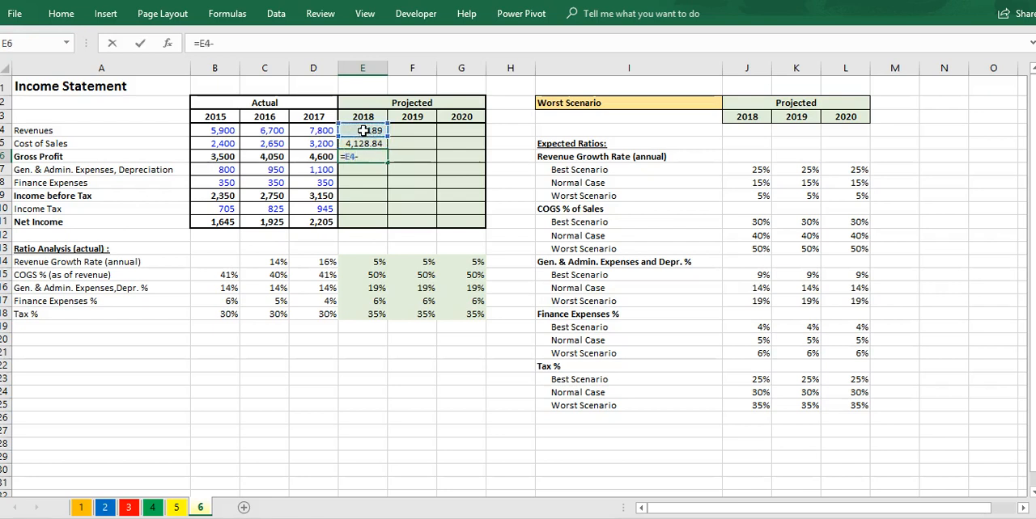
key("Up")
key("Return")
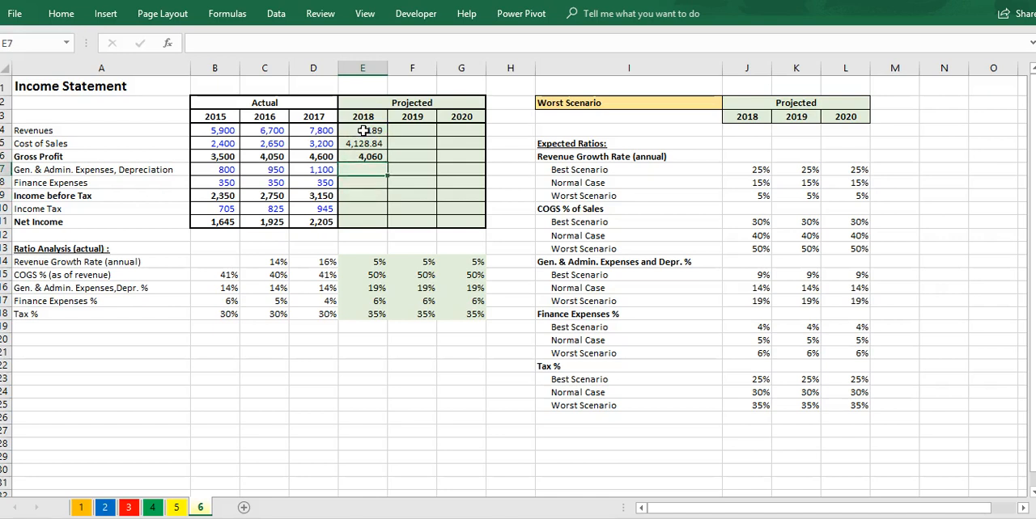
Step: Calculate 2018 Gen. & Admin. Expenses, Depreciation in E7 as revenues times their ratio with =E4*E16
type("=")
left_click(363, 131)
type("*")
key("Down")
key("Down")
key("Down")
key("Down")
key("Down")
key("Down")
key("Down")
key("Down")
key("Down")
key("Down")
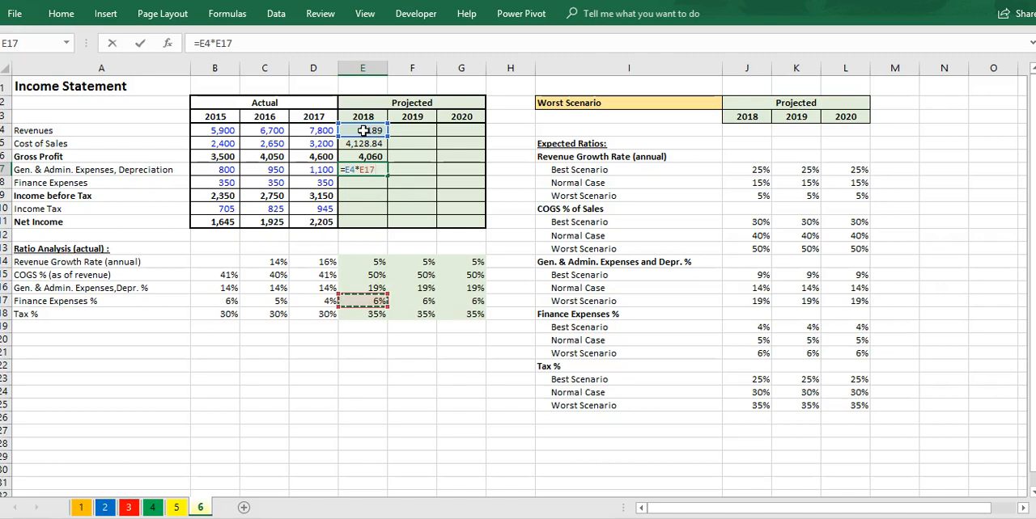
key("Up")
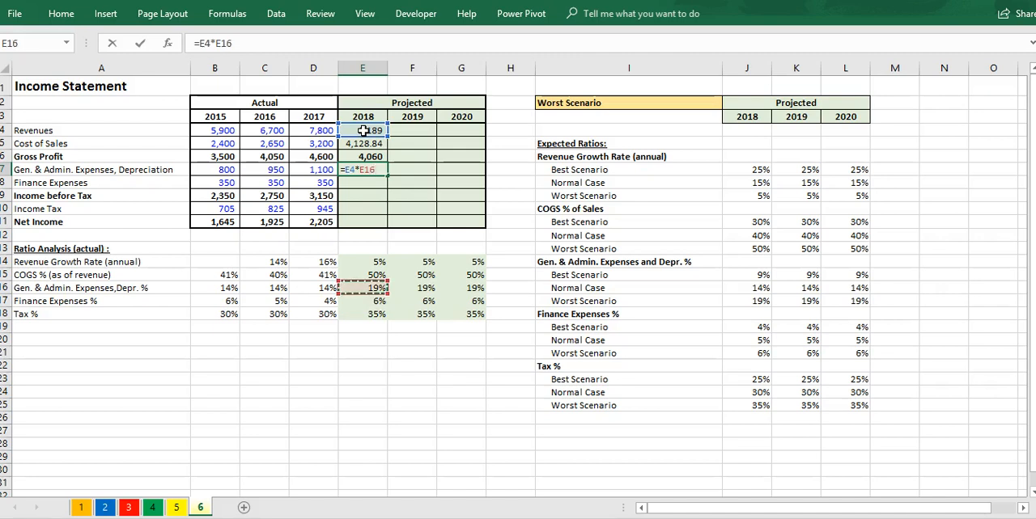
key("Return")
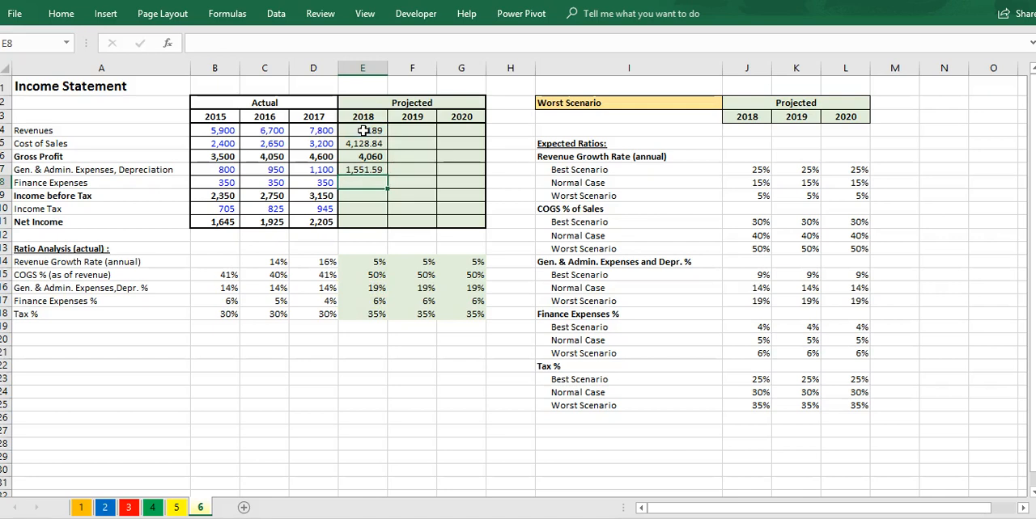
Step: Calculate 2018 Finance Expenses in E8 as revenues times the finance expense ratio with =E4*E17
type("=")
key("Up")
key("Up")
key("Up")
key("Up")
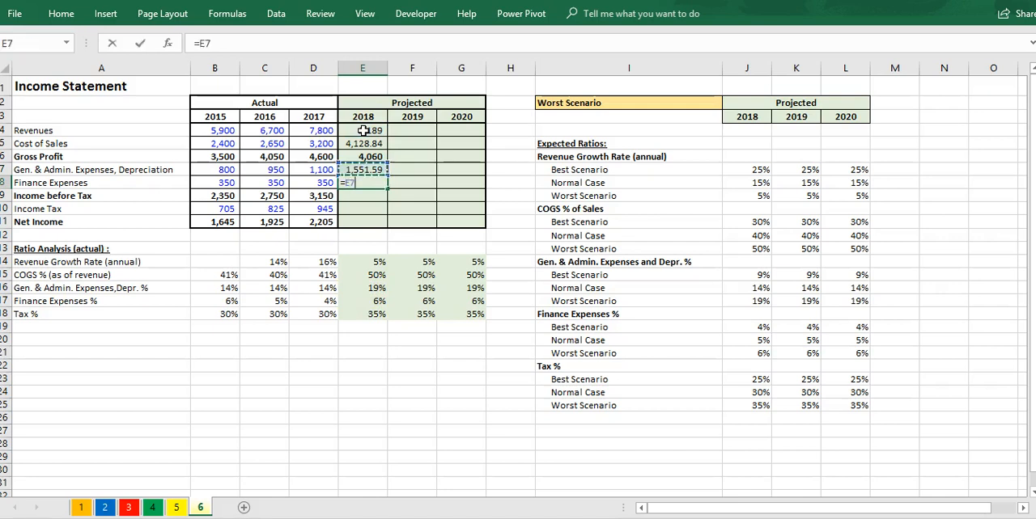
type("*")
key("Down")
key("Down")
key("Down")
key("Down")
key("Down")
key("Down")
key("Down")
key("Down")
key("Down")
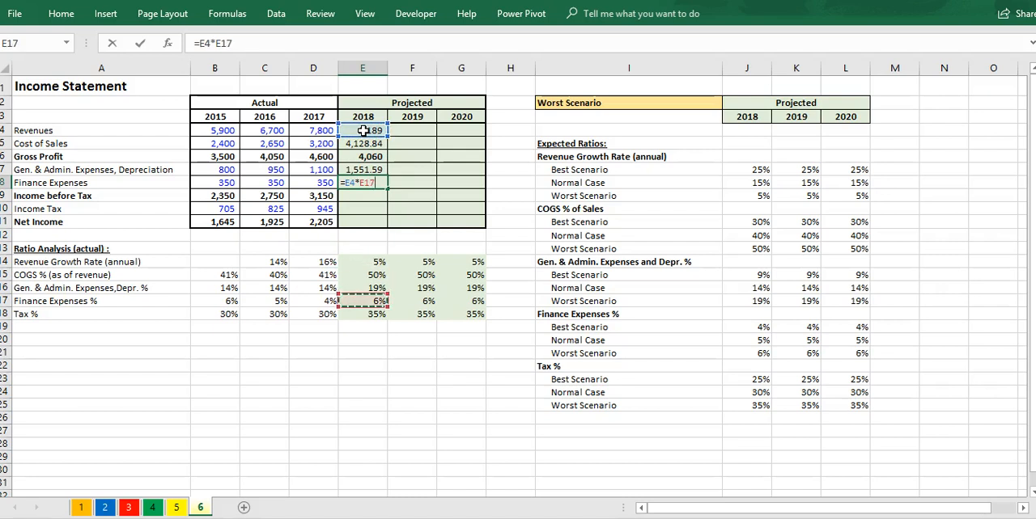
key("Return")
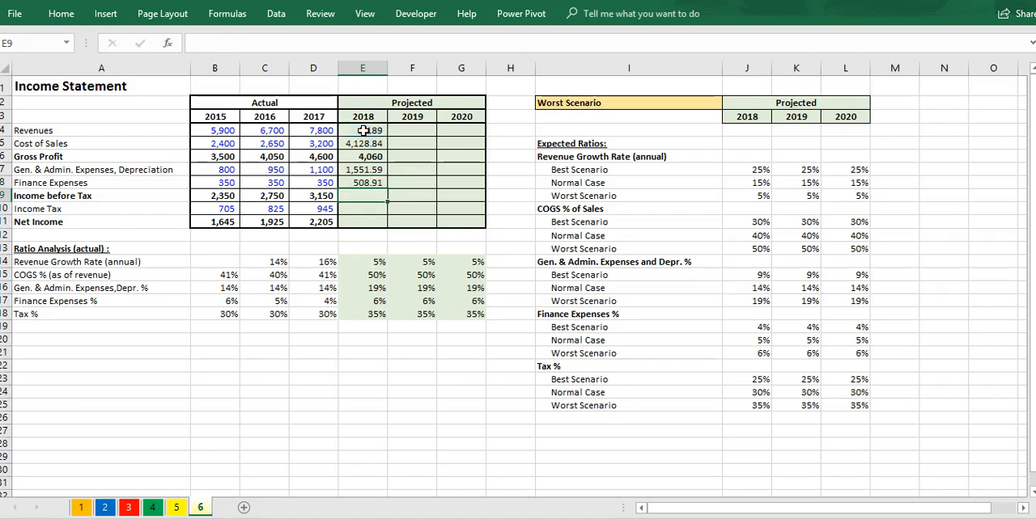
Step: Calculate 2018 Income before Tax in E9 as gross profit less both expense lines with =E6-E7-E8
type("=")
key("Up")
key("Up")
key("Up")
type("-")
key("Up")
key("Up")
type("-")
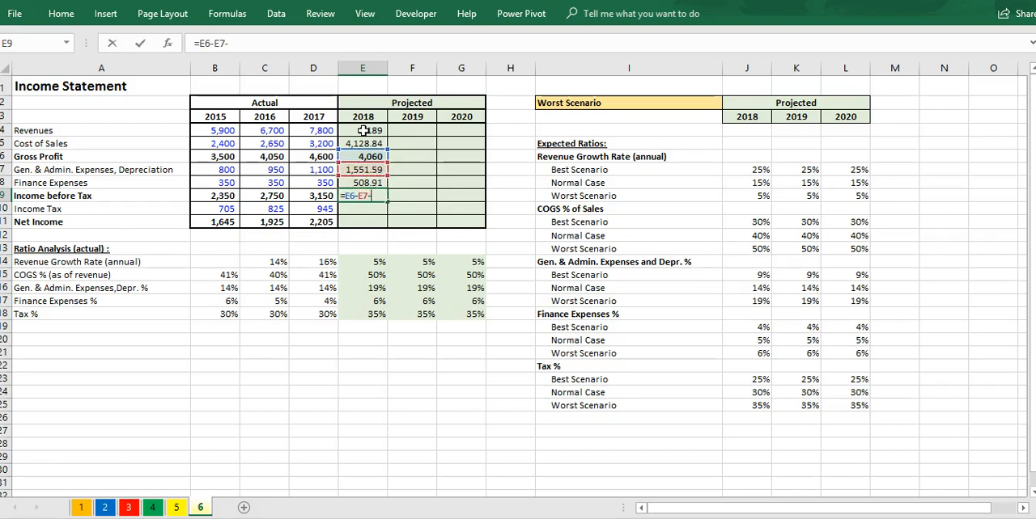
key("Up")
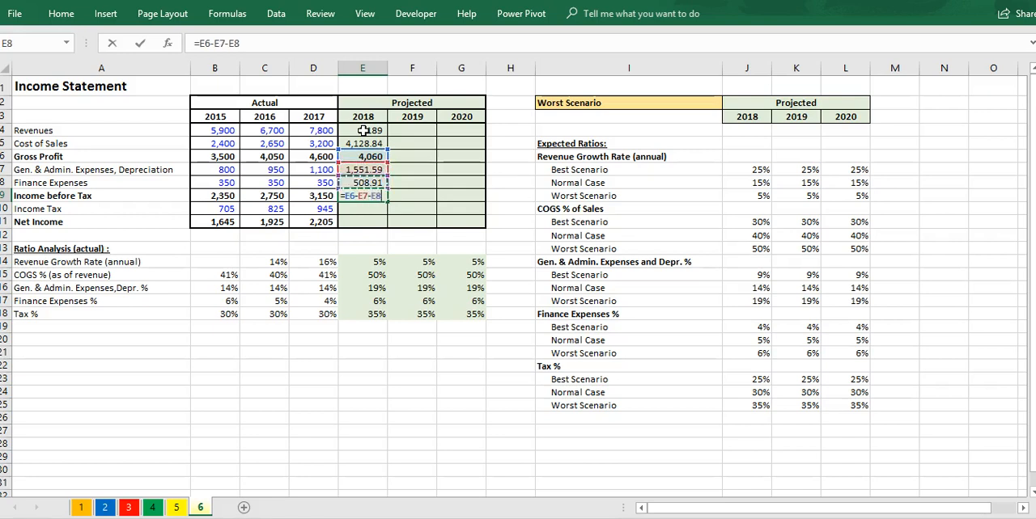
key("Return")
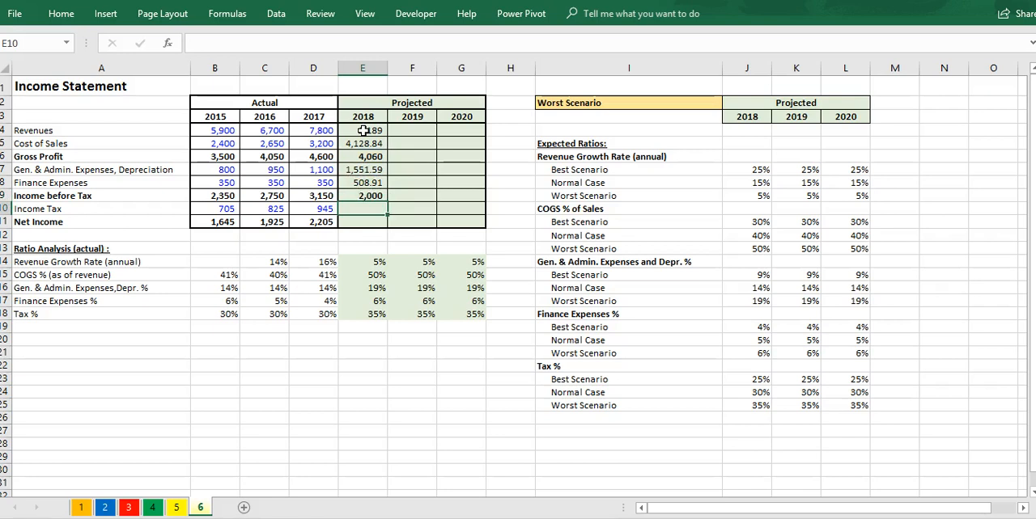
Step: Calculate 2018 Income Tax in E10 as income before tax times the tax ratio with =E9*E18
type("=")
key("Up")
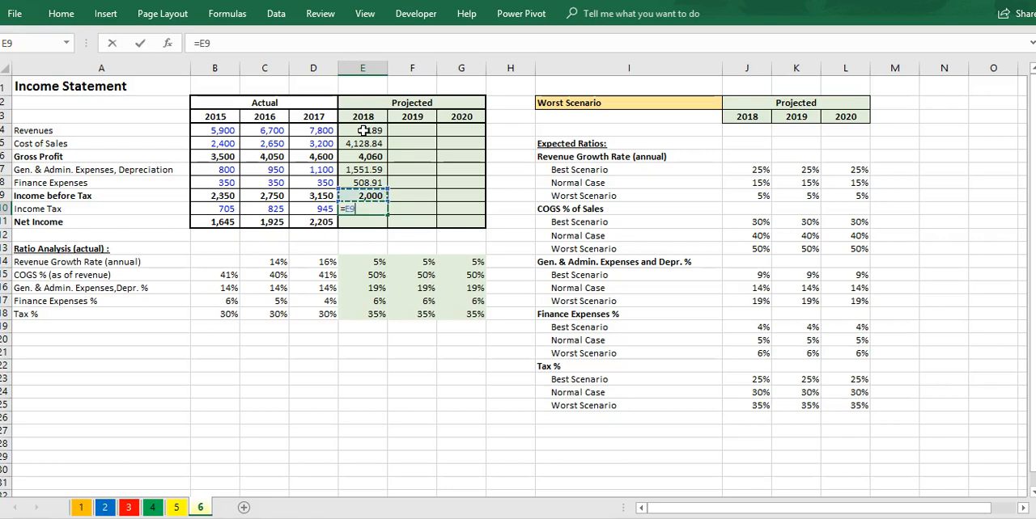
type("*")
key("Down")
key("Down")
key("Down")
key("Down")
key("Down")
key("Down")
key("Down")
key("Down")
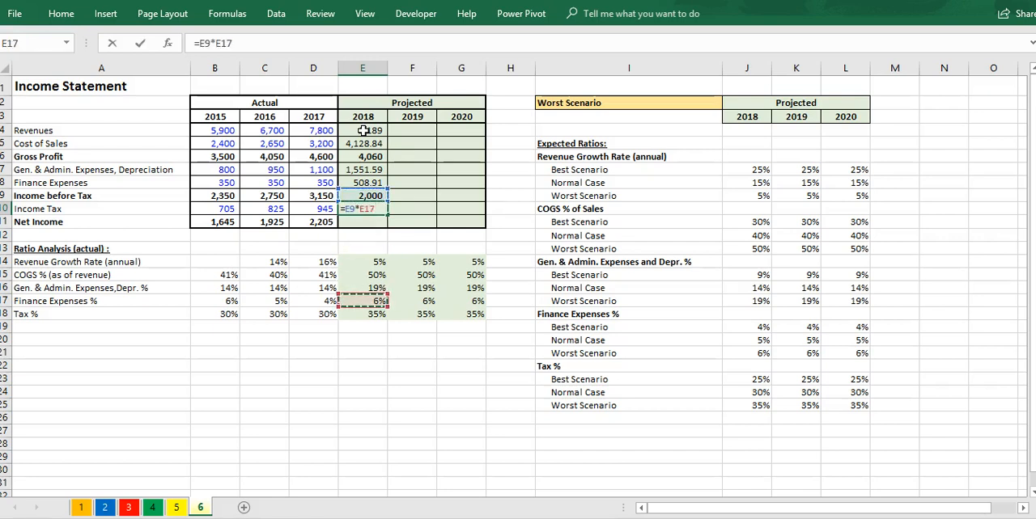
key("Return")
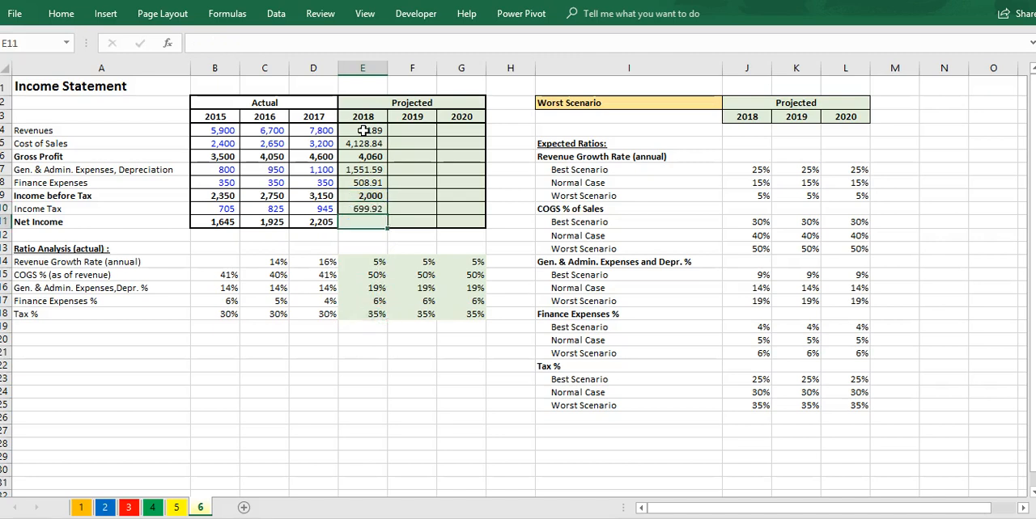
Step: Calculate 2018 Net Income in E11 as income before tax less income tax with =E9-E10
type("=")
key("Up")
key("Up")
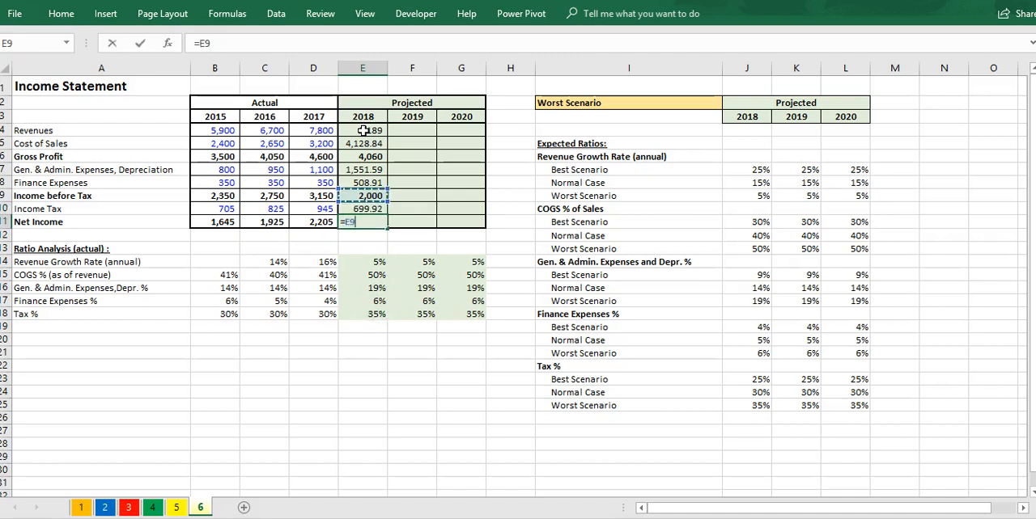
type("-")
key("Up")
key("Return")
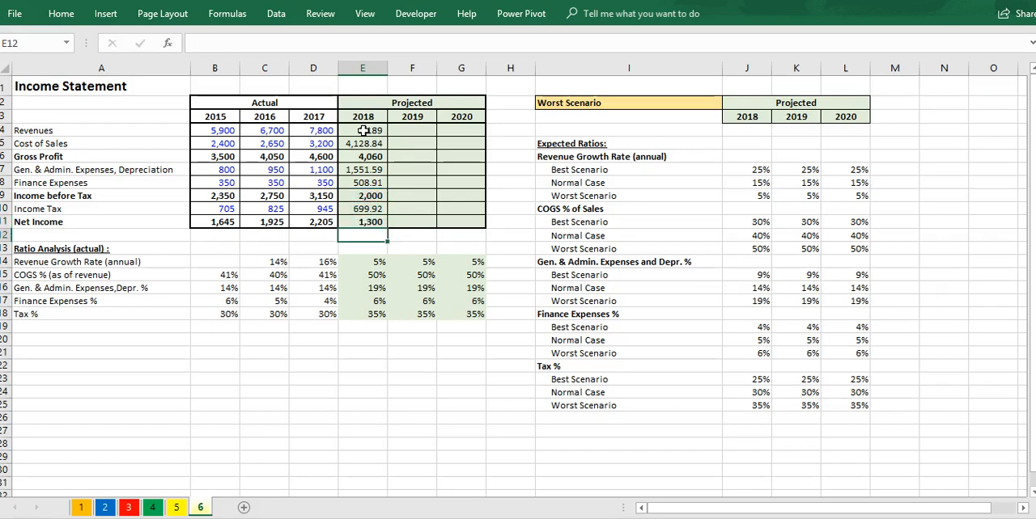
Step: Format the 2018 projected figures in E4:E11 with thousands separators and no decimal places
left_click(364, 130)
left_click(369, 144)
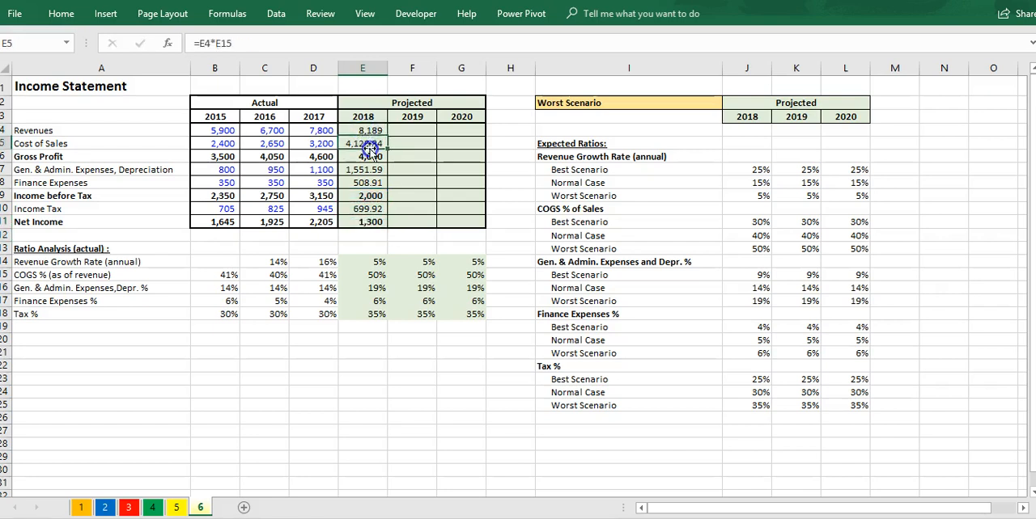
left_click_drag(364, 130, 374, 222)
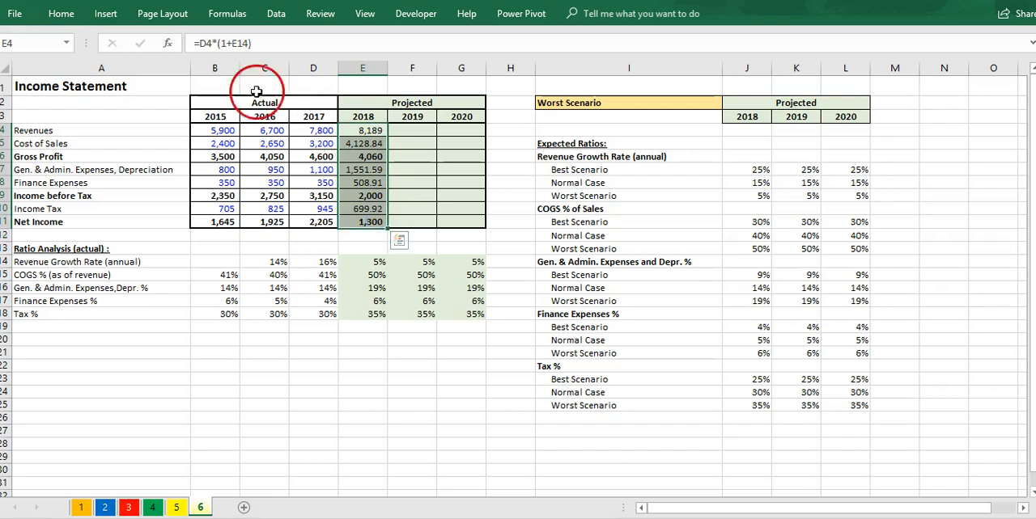
left_click(56, 13)
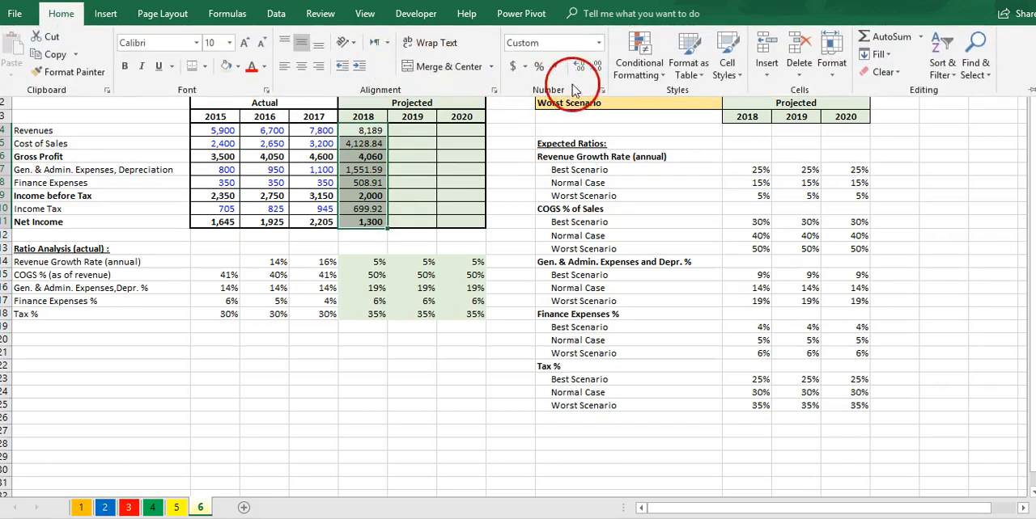
left_click(555, 67)
left_click(597, 68)
left_click(597, 69)
Step: Fill the 2018 formulas in E4:E11 across to the 2019 and 2020 columns, F4:G11
left_click(390, 229)
left_click_drag(390, 229, 464, 227)
left_click(499, 239)
left_click(518, 291)
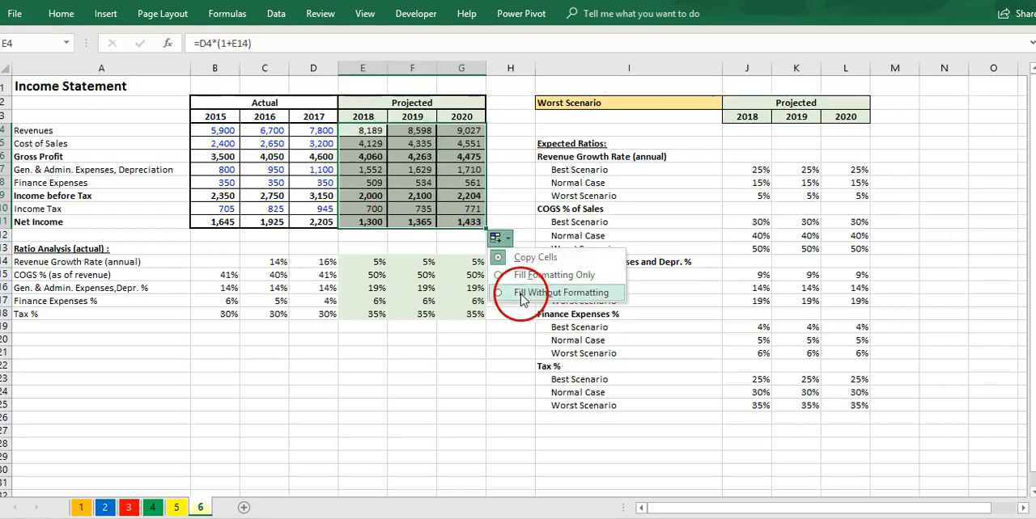
left_click(412, 223)
left_click(366, 223)
left_click(364, 253)
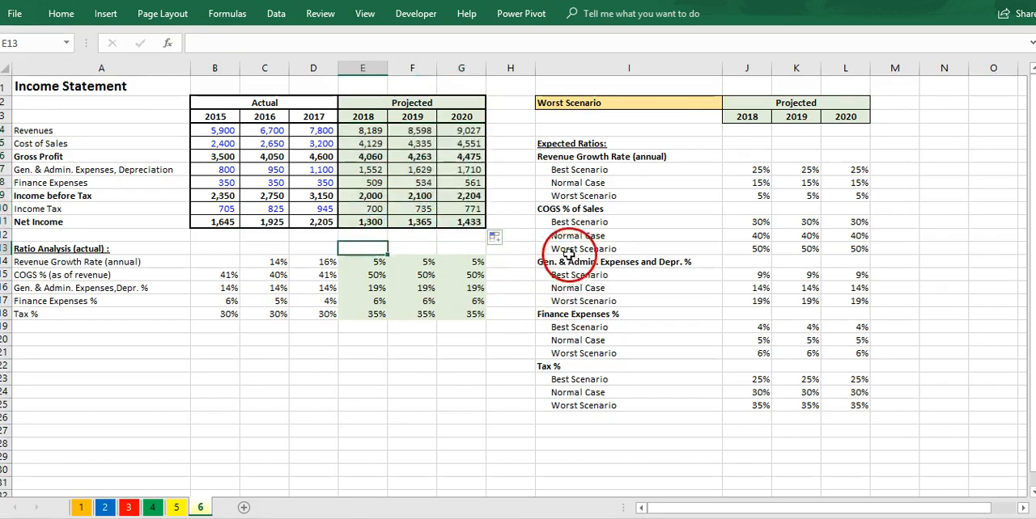
left_click(415, 209)
left_click_drag(443, 133, 382, 220)
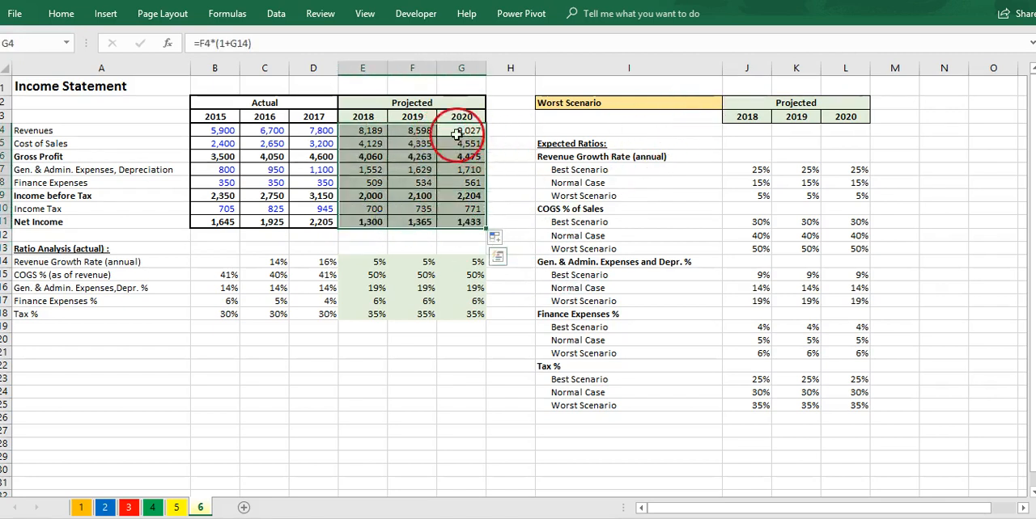
Step: Switch the scenario in I2 to Normal Case and check the projected ratios and income statement figures
left_click(670, 105)
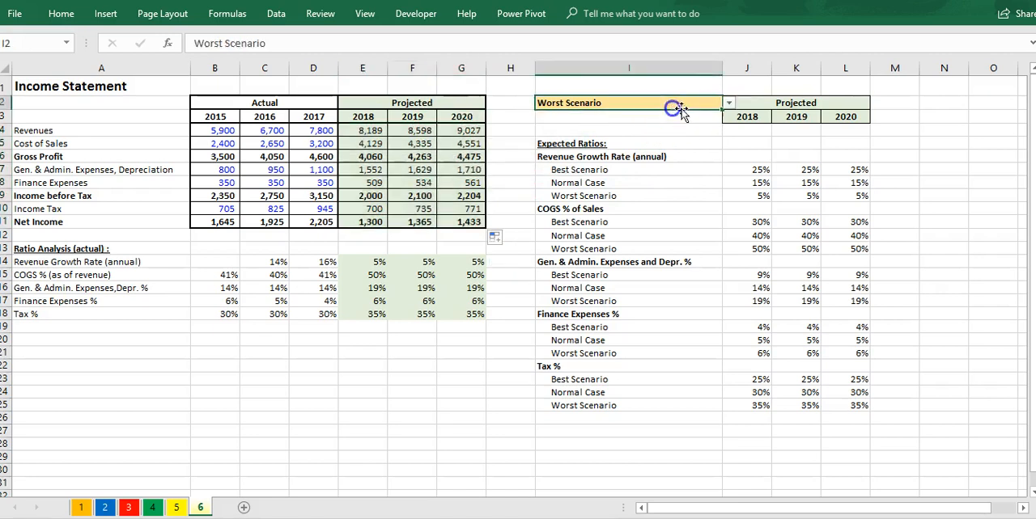
left_click(728, 103)
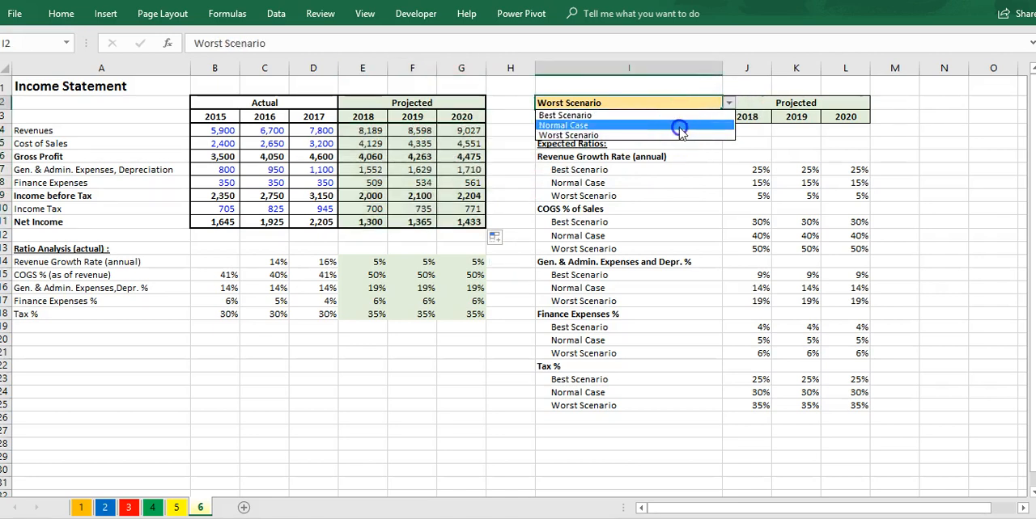
left_click(678, 127)
left_click(465, 262)
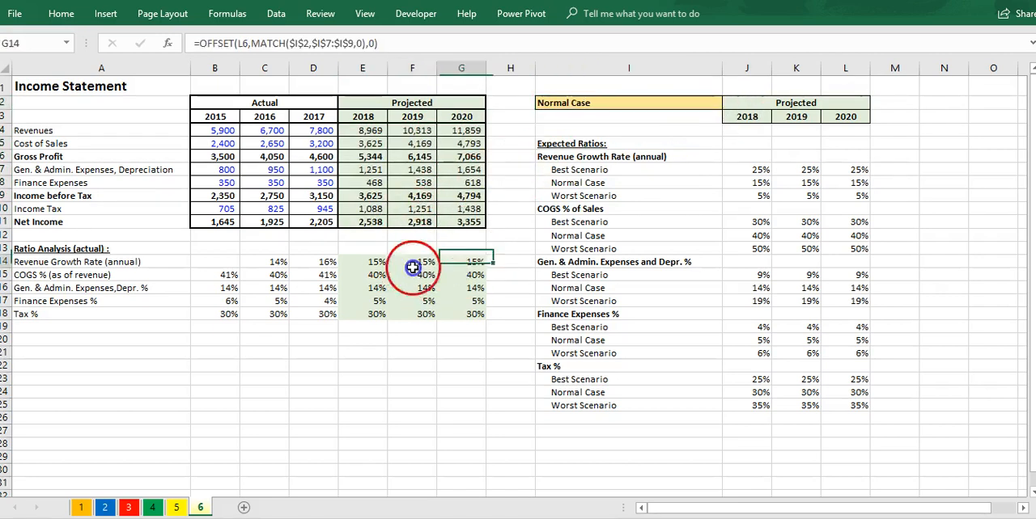
left_click_drag(412, 267, 373, 315)
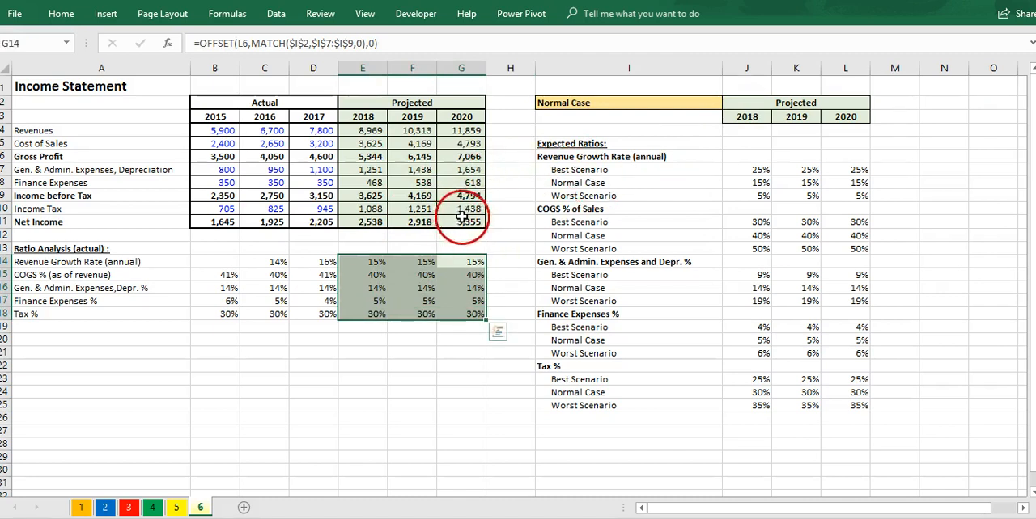
left_click_drag(364, 131, 456, 221)
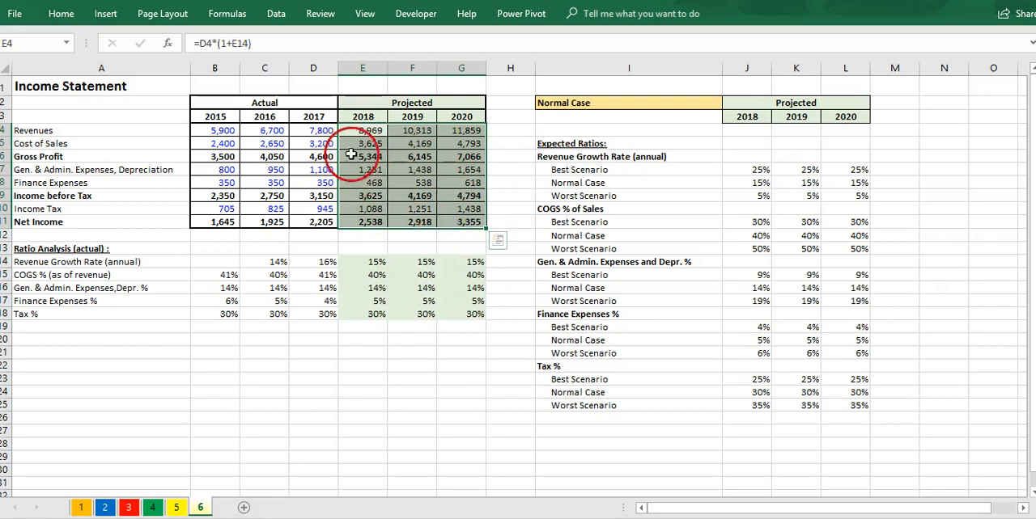
Step: Switch the scenario in I2 to Best Scenario to test the projections
left_click(673, 106)
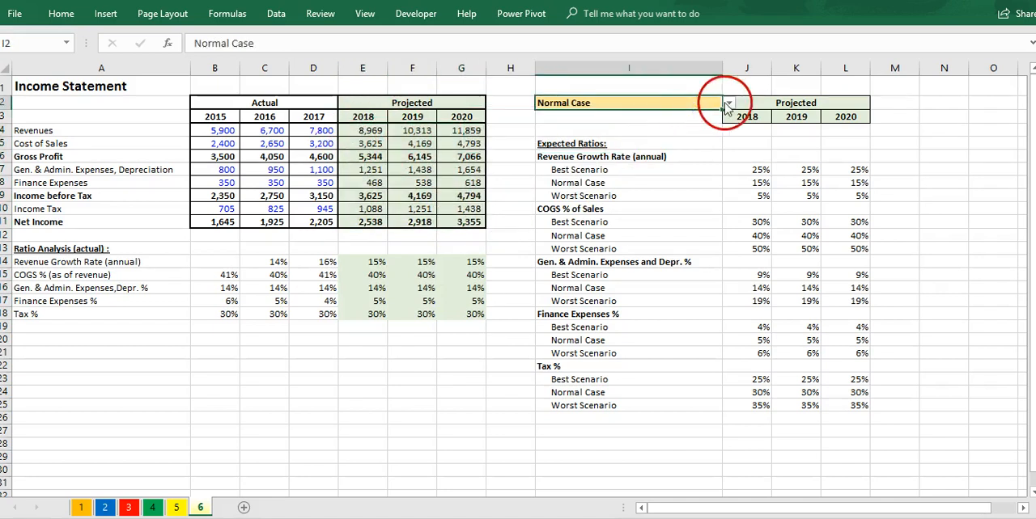
left_click(727, 104)
left_click(678, 116)
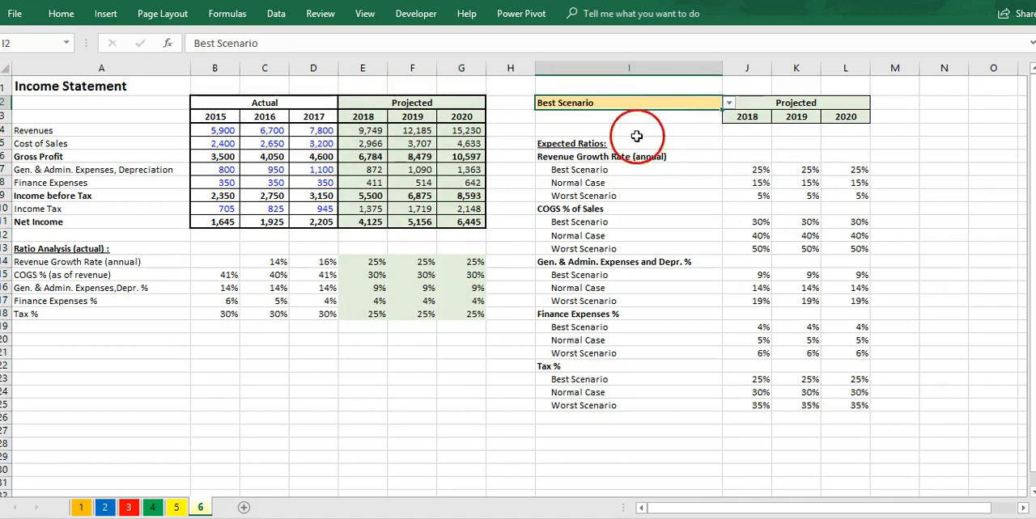
Step: Switch the scenario in I2 to Normal Case and back to Worst Scenario
left_click(728, 103)
left_click(671, 129)
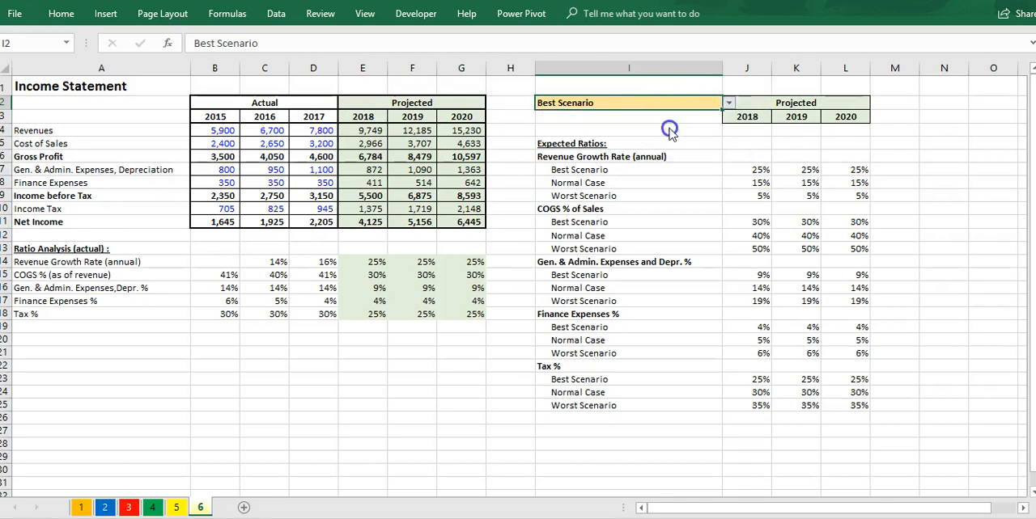
left_click(728, 104)
left_click(677, 137)
Step: Examine the actual and projected ratios in the Ratio Analysis block, rows 14 to 18
left_click(308, 326)
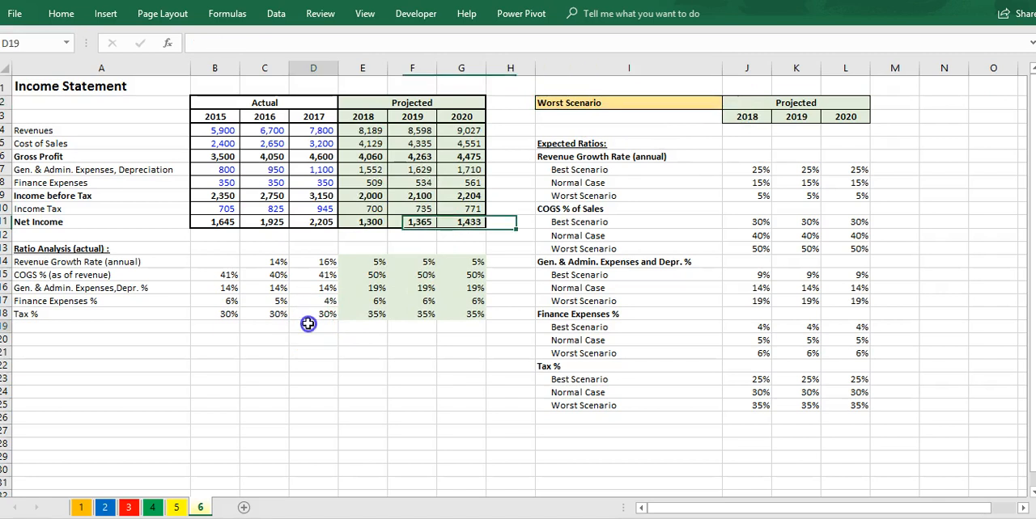
left_click_drag(324, 262, 231, 310)
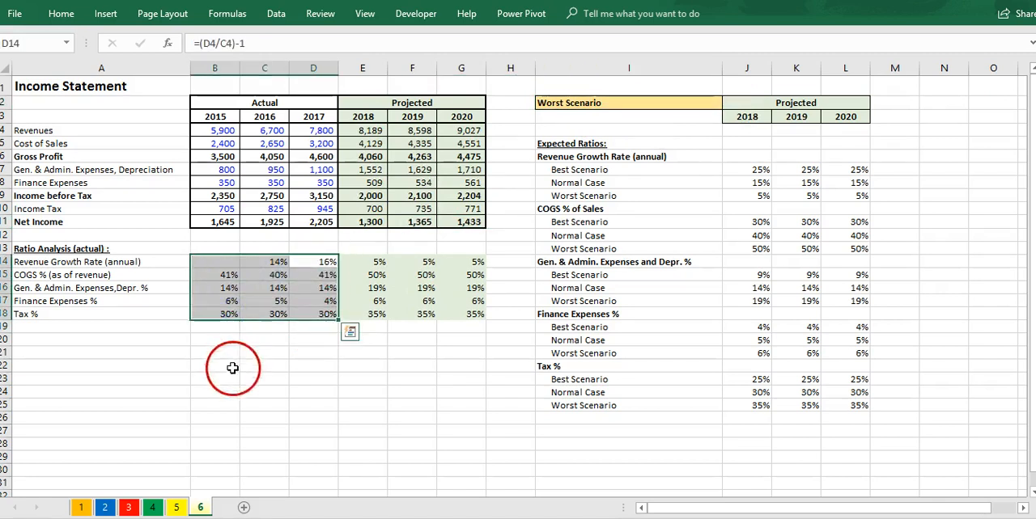
left_click(209, 262)
left_click(180, 321)
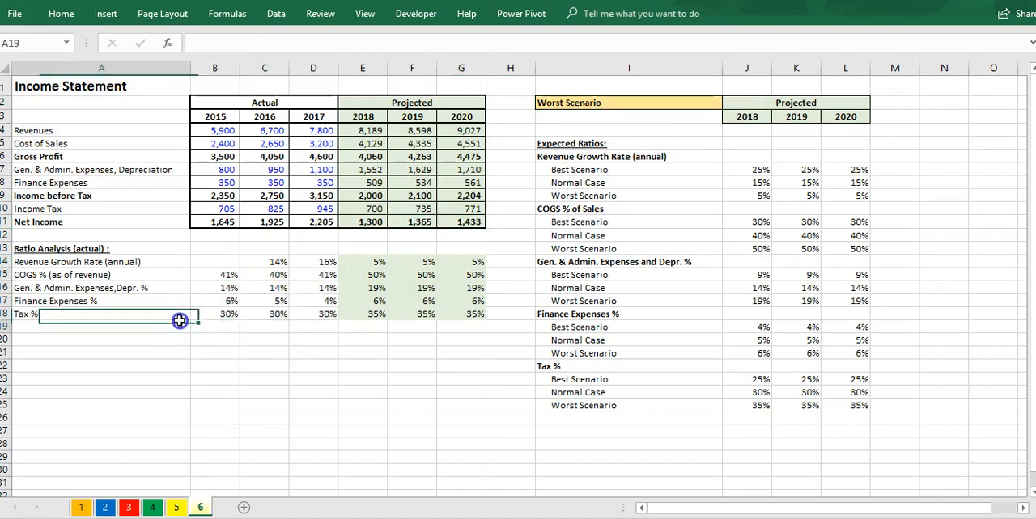
left_click(304, 262)
left_click(219, 261)
left_click(364, 259)
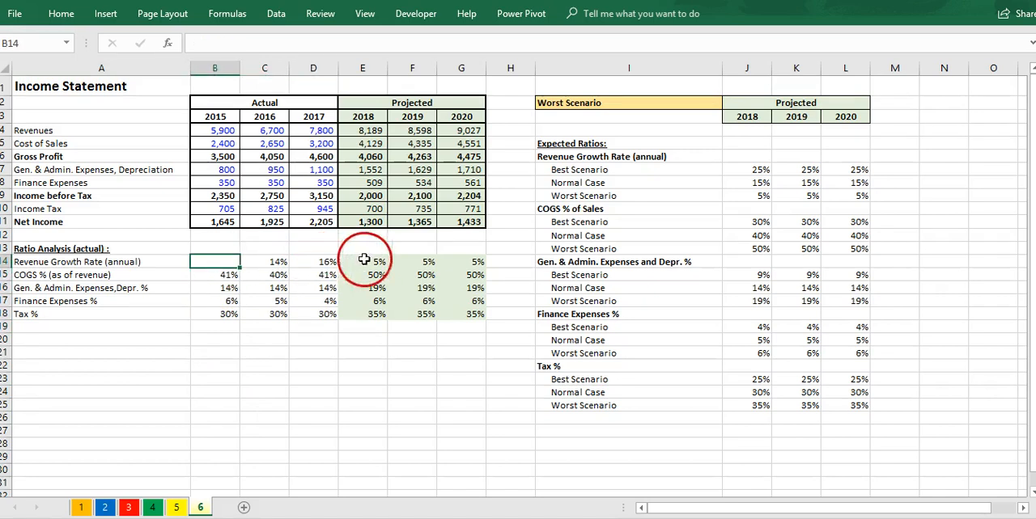
left_click_drag(473, 262, 251, 301)
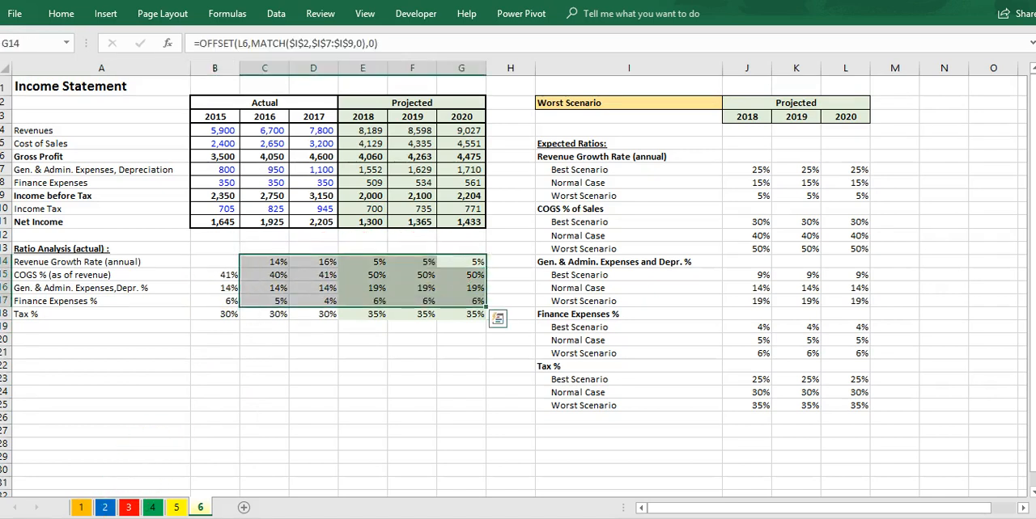